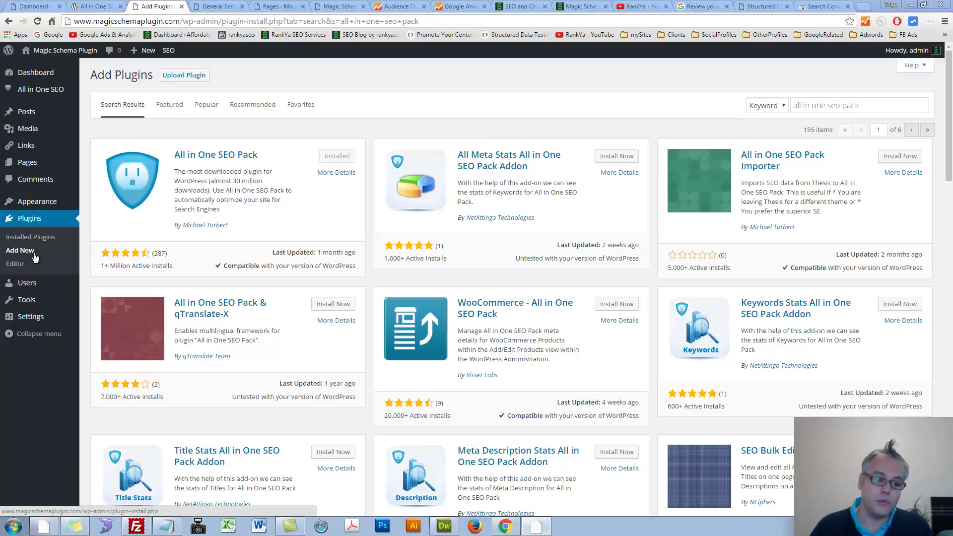
# - From the 'all in one seo pack' plugin search, open All in One SEO General Settings in two background tabs
pyautogui.moveTo(870, 107); pyautogui.dragTo(745, 108)
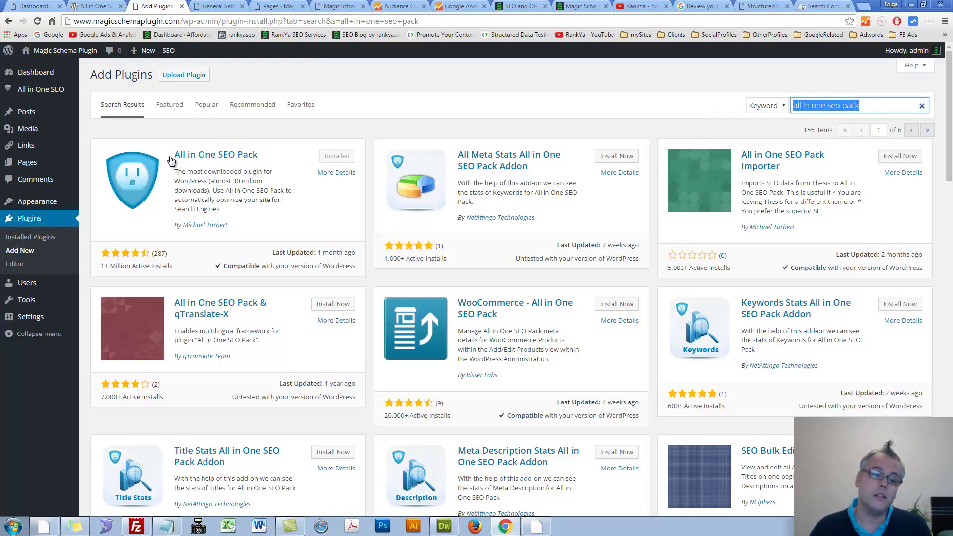
pyautogui.click(337, 158)
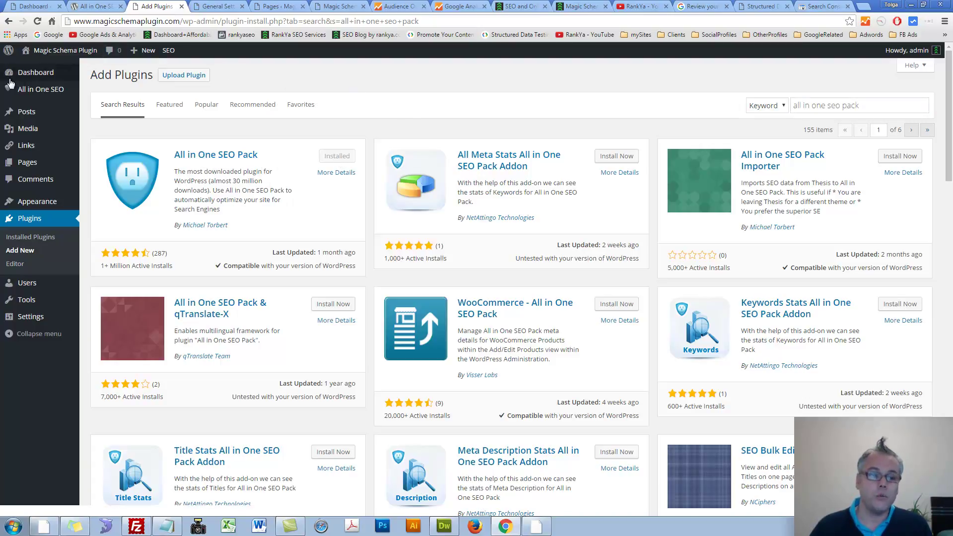
pyautogui.moveTo(41, 89)
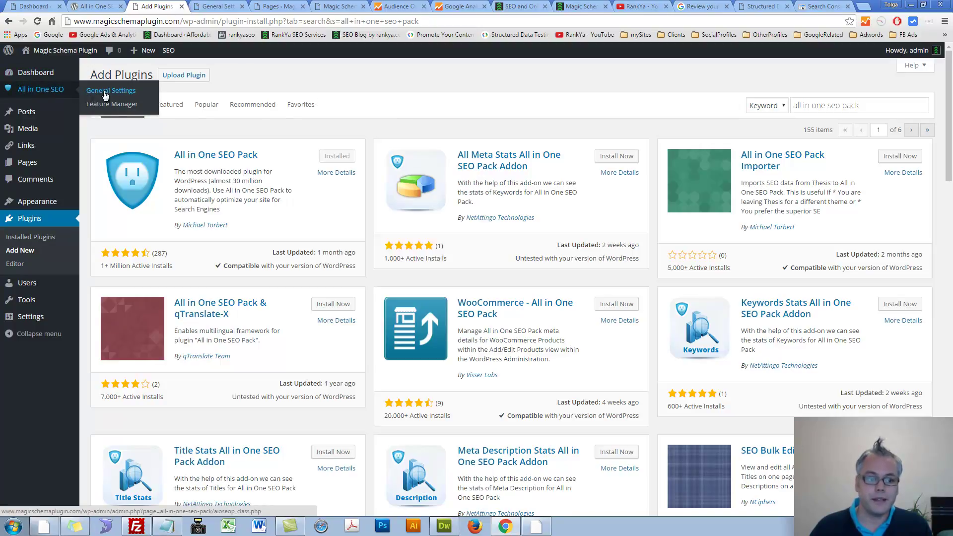
pyautogui.middleClick(29, 95)
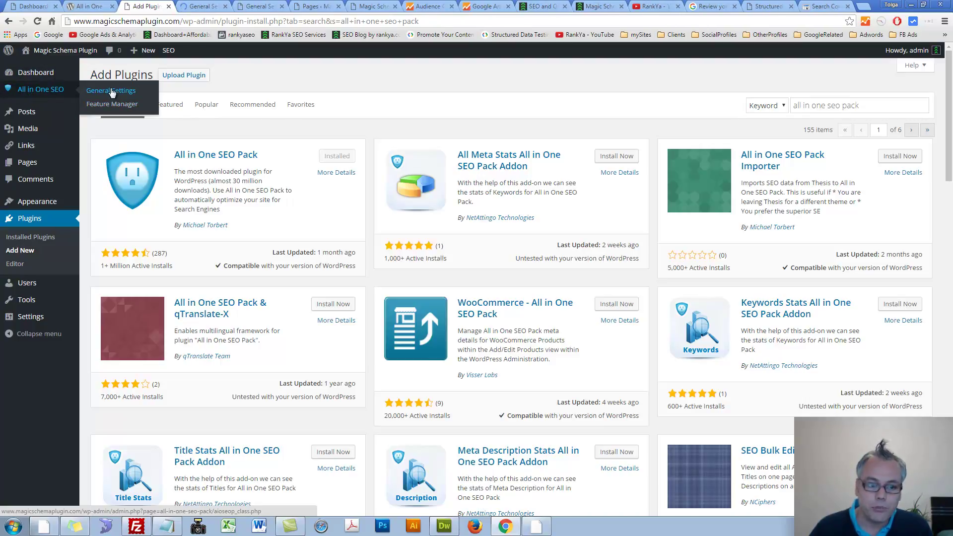
pyautogui.middleClick(110, 90)
# - Close the duplicate General Settings tabs, keeping one copy open
pyautogui.click(193, 6)
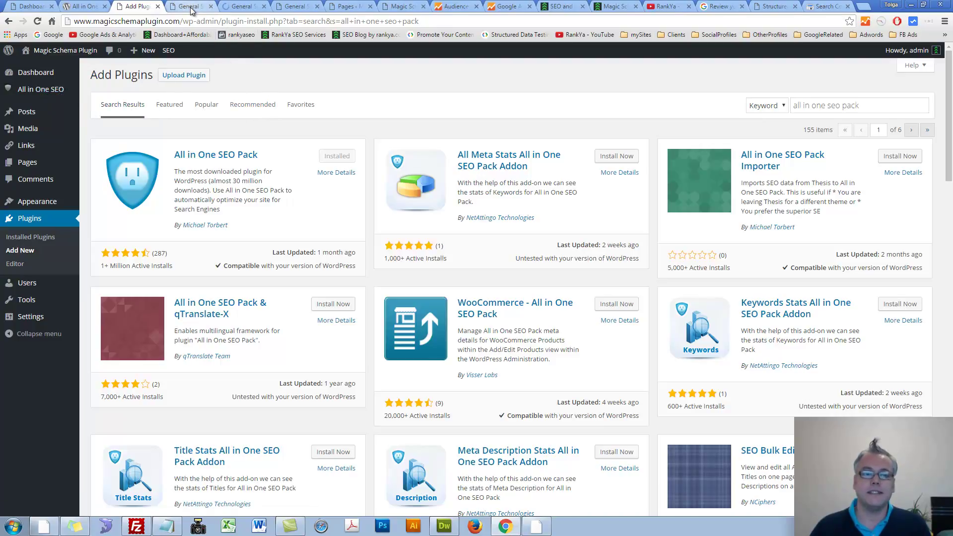
pyautogui.click(233, 10)
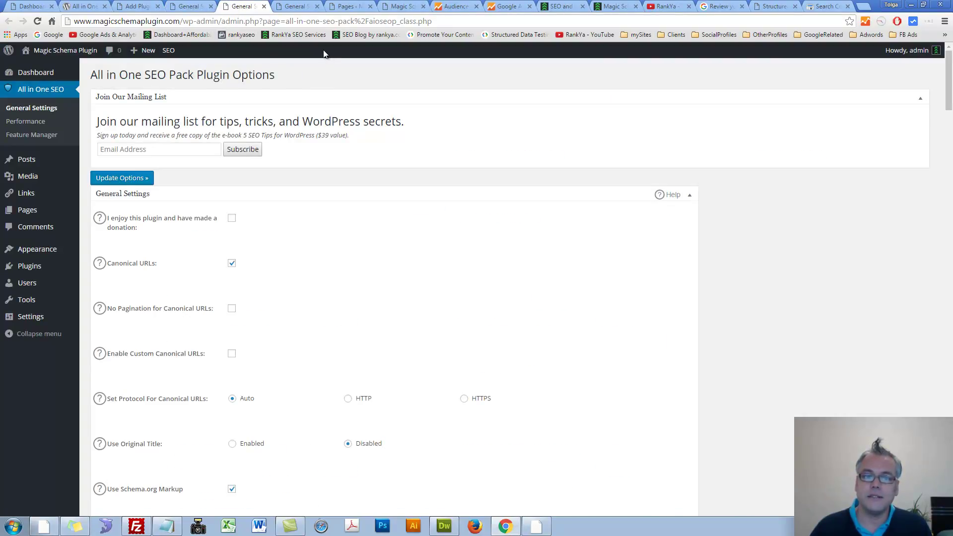
pyautogui.click(317, 7)
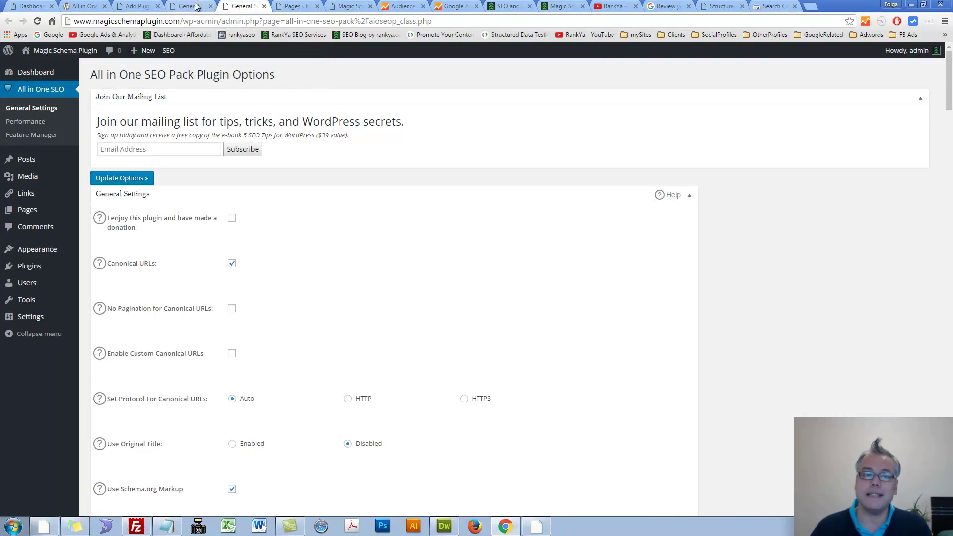
pyautogui.click(263, 6)
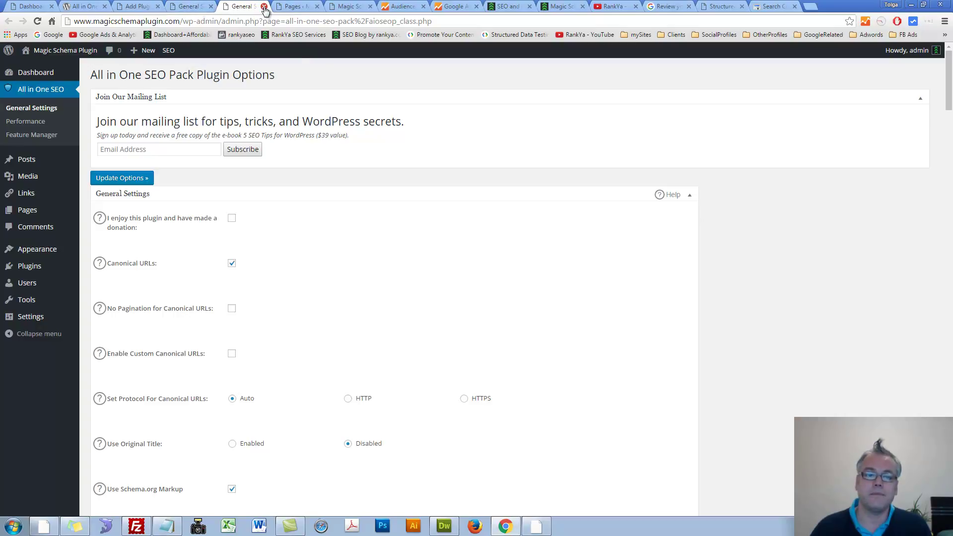
# - Preview the Feature Manager modules in a separate tab, then close it
pyautogui.middleClick(32, 134)
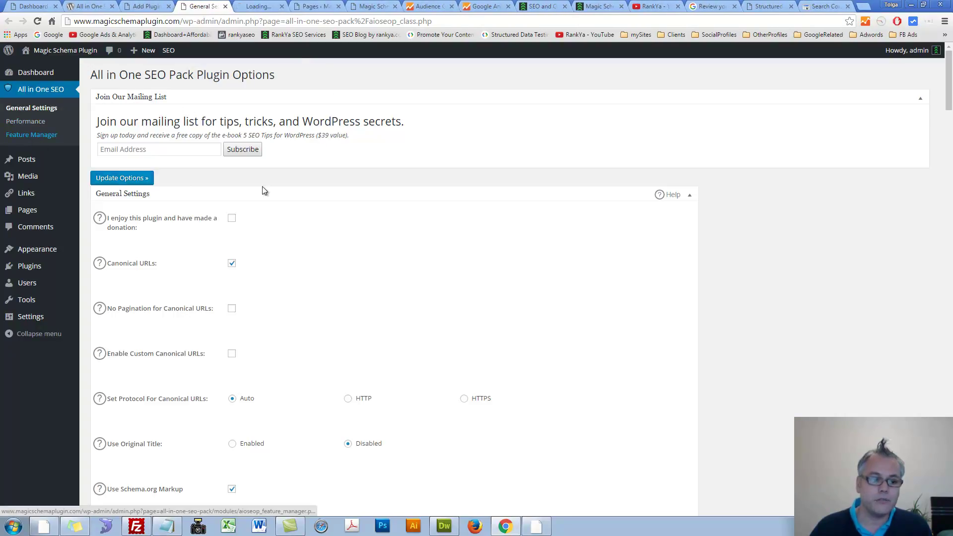
pyautogui.click(250, 8)
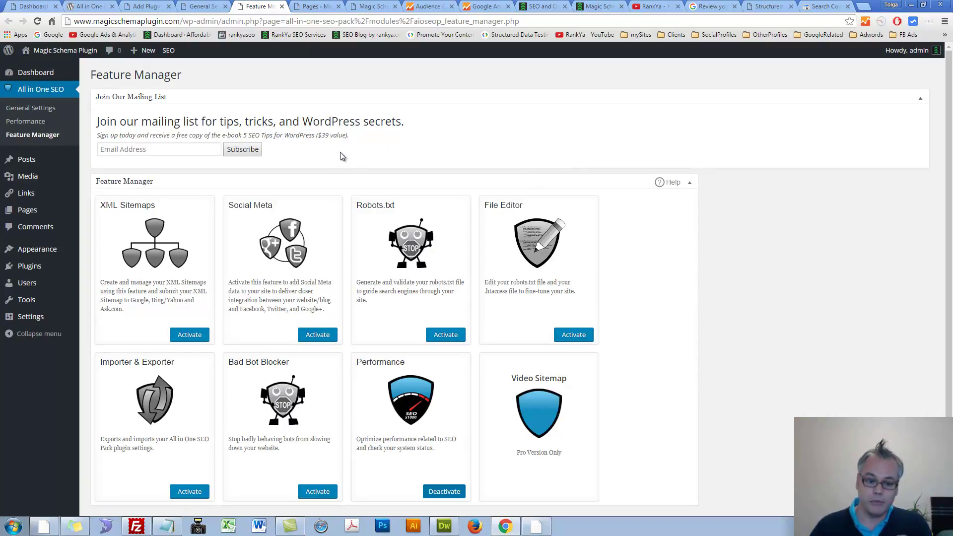
pyautogui.click(282, 6)
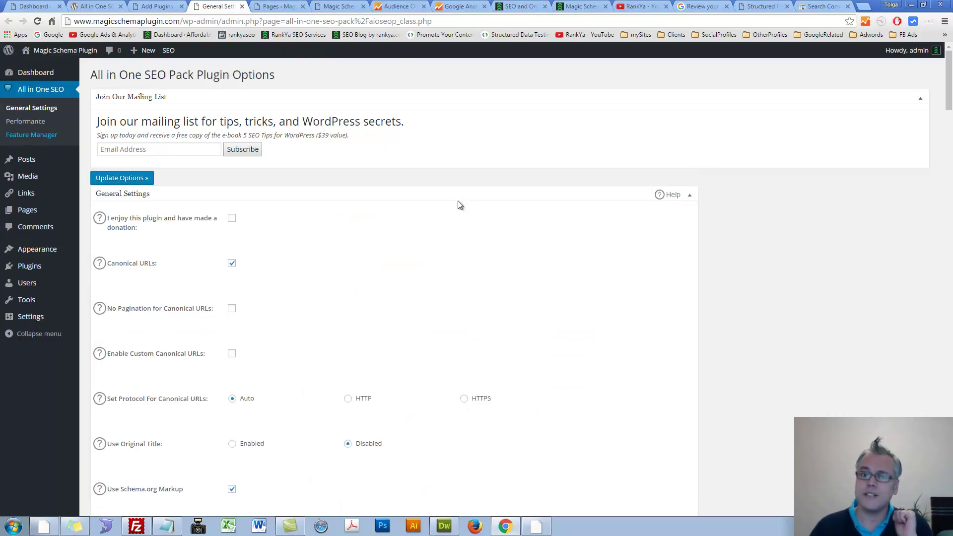
# - Read the Canonical URLs help and documentation, then tick Enable Custom Canonical URLs
pyautogui.scroll(-2, 342, 289)
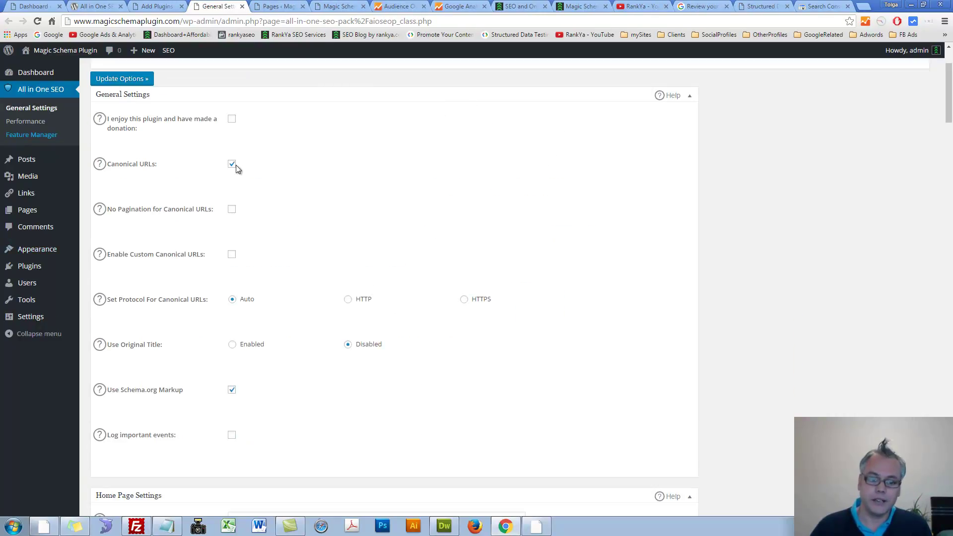
pyautogui.click(101, 165)
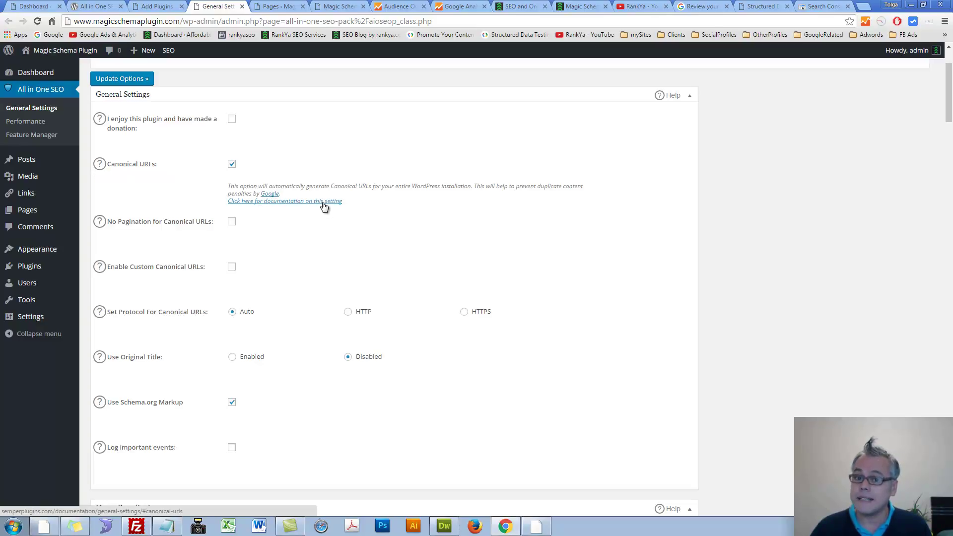
pyautogui.click(267, 202)
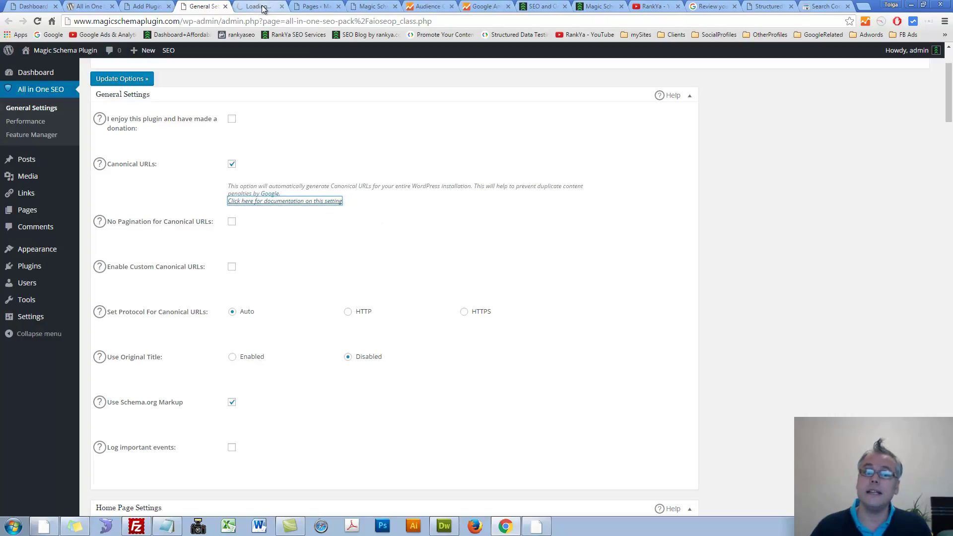
pyautogui.click(263, 8)
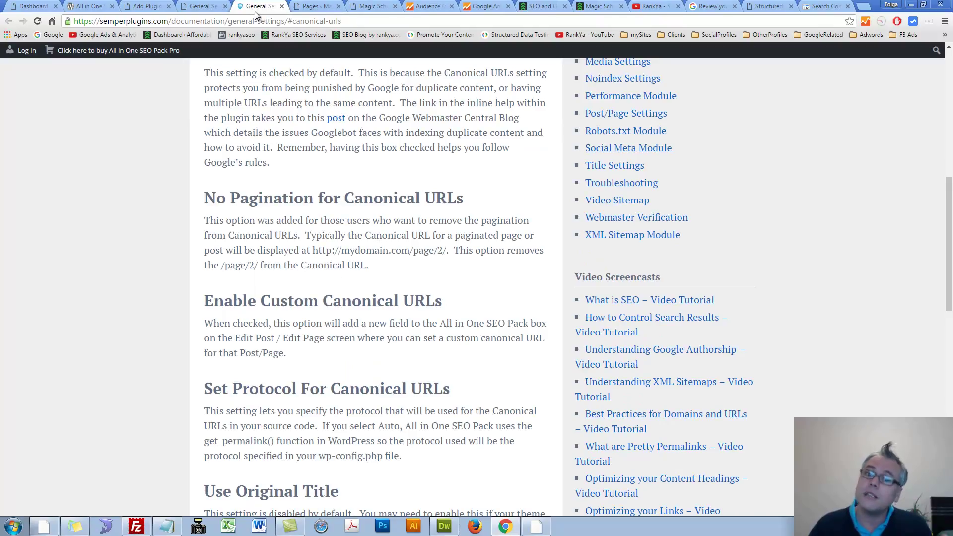
pyautogui.click(282, 6)
pyautogui.click(460, 262)
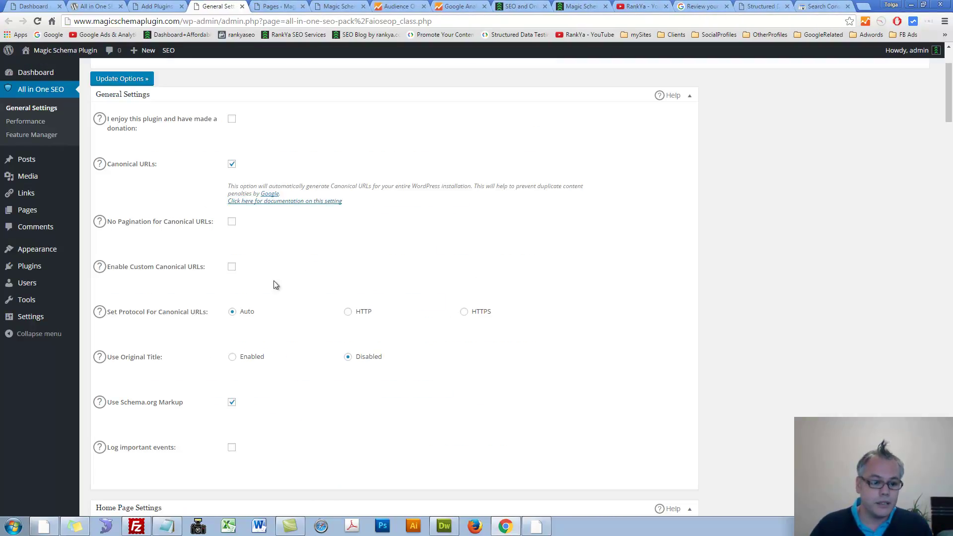
# - Untick Enable Custom Canonical URLs and inspect the Test Home page editor's SEO fields
pyautogui.click(231, 268)
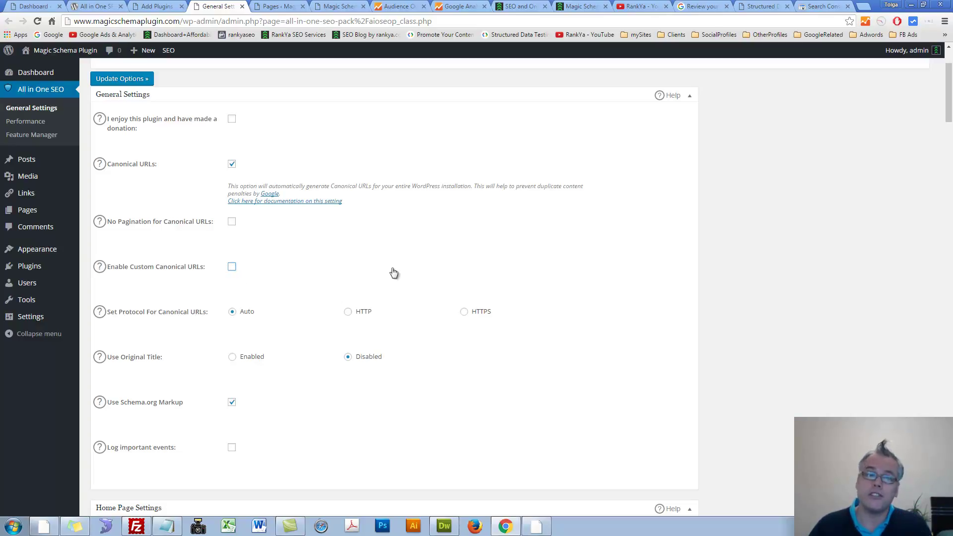
pyautogui.moveTo(30, 212)
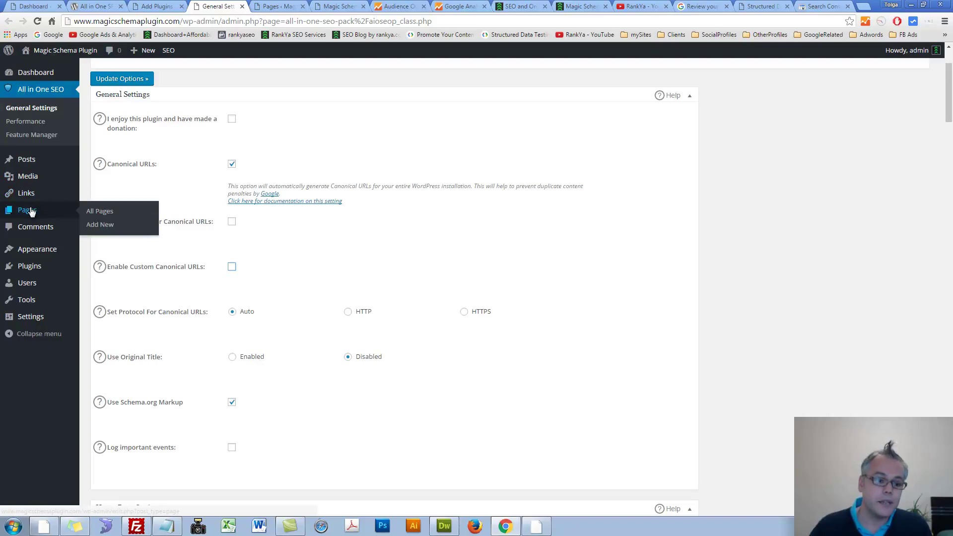
pyautogui.middleClick(96, 212)
pyautogui.click(265, 5)
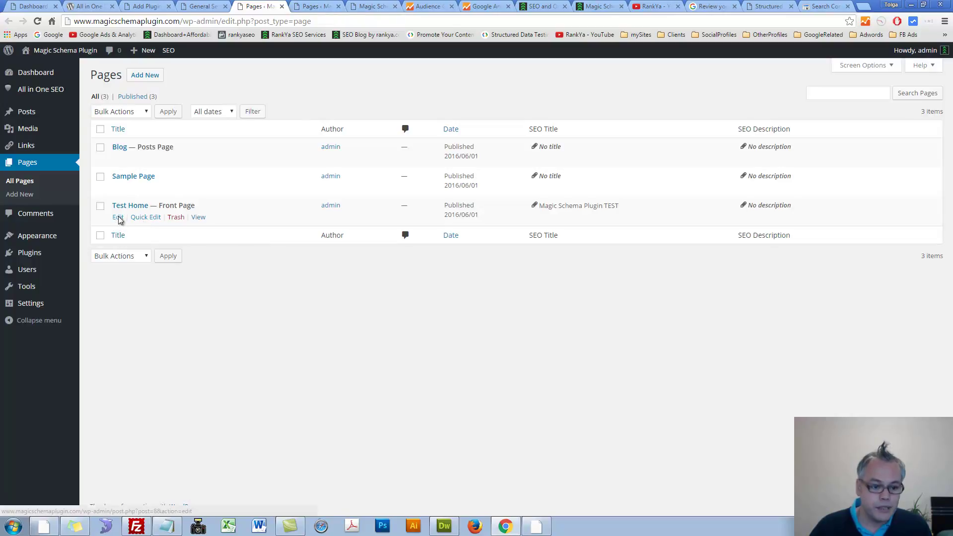
pyautogui.middleClick(117, 217)
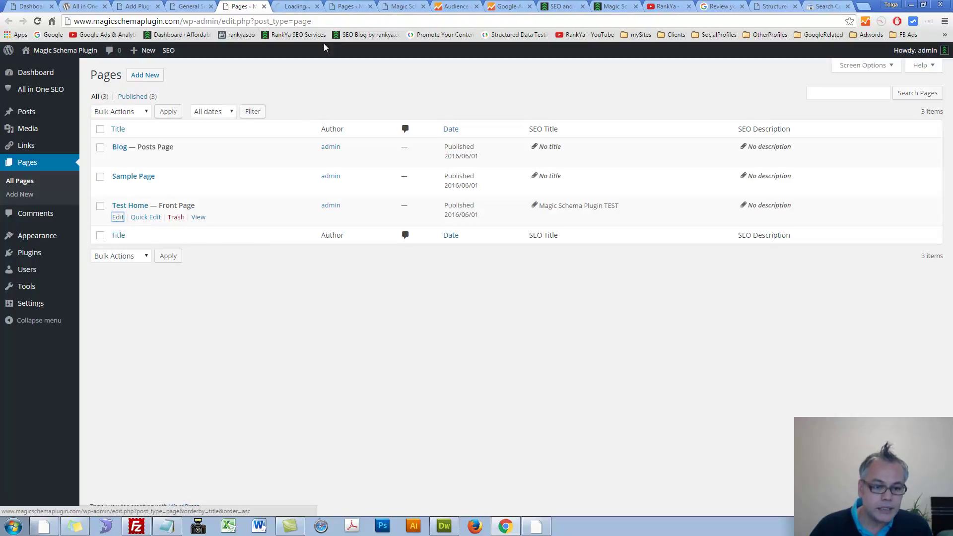
pyautogui.click(264, 6)
pyautogui.scroll(-9, 334, 336)
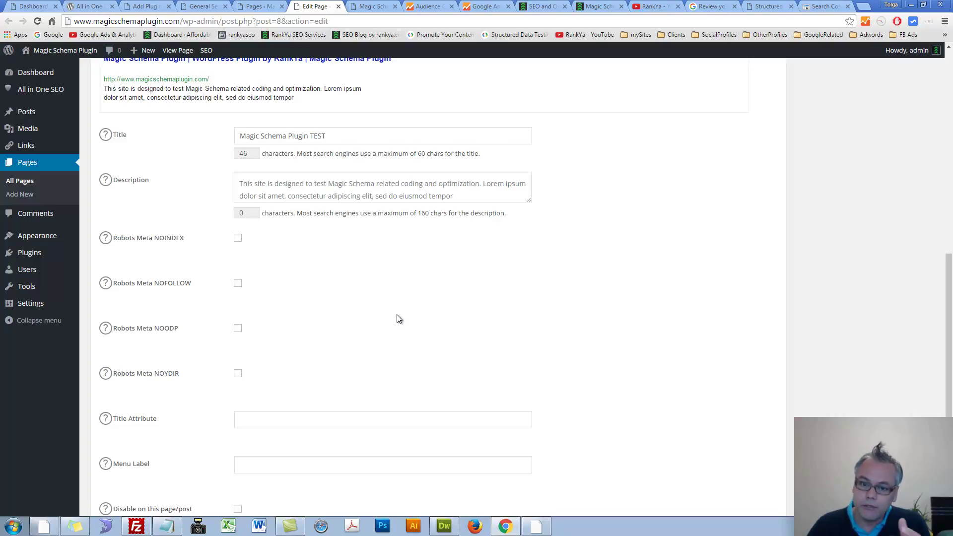
pyautogui.hotkey('ctrl', 'shift', 'Tab')
pyautogui.hotkey('ctrl', 'shift', 'Tab')
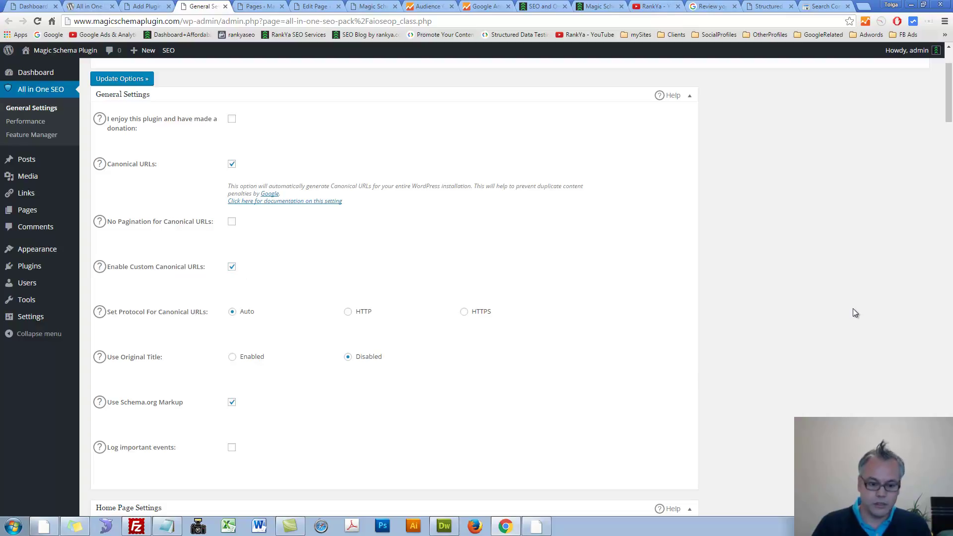
# - Save the options with Update Options and reload the Test Home editor to show new fields
pyautogui.press('End')
pyautogui.click(120, 460)
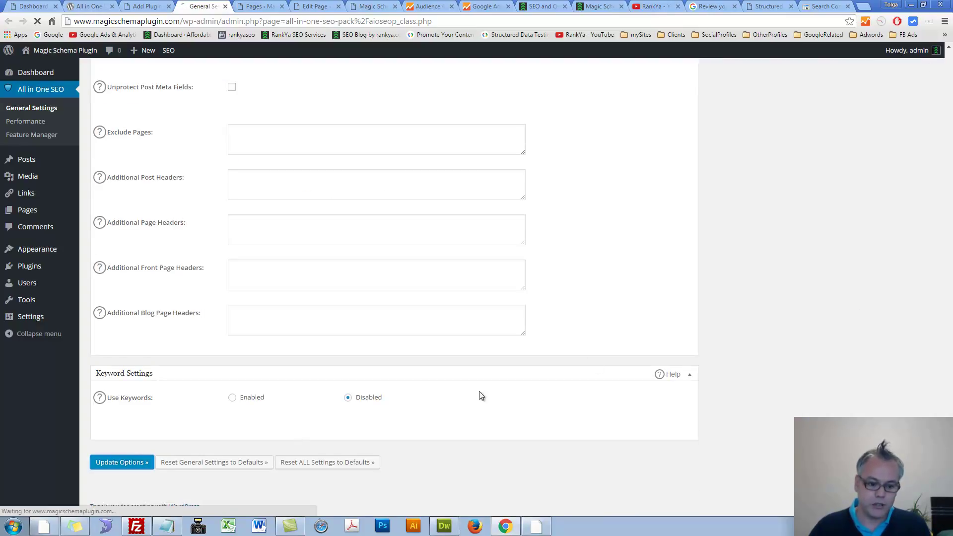
pyautogui.hotkey('ctrl', 'Tab')
pyautogui.hotkey('ctrl', 'Tab')
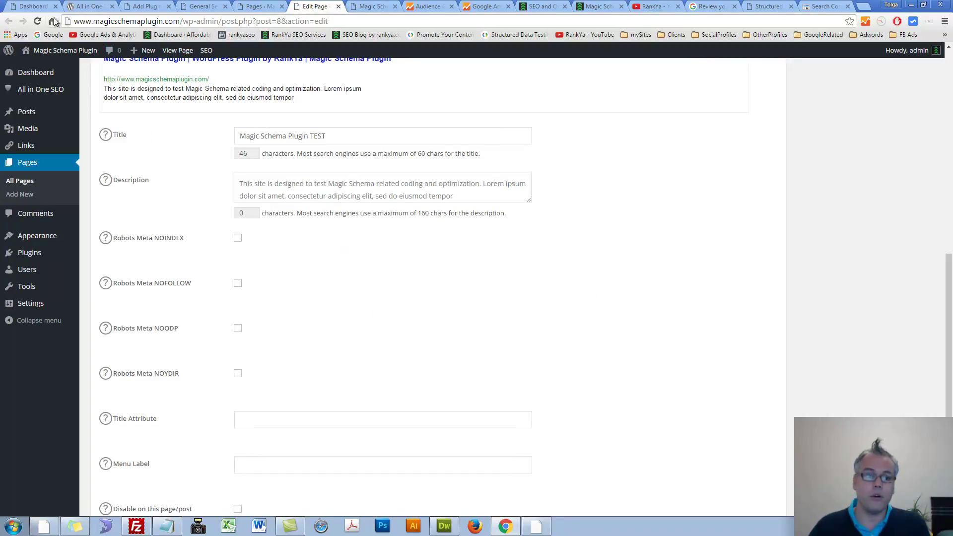
pyautogui.click(37, 24)
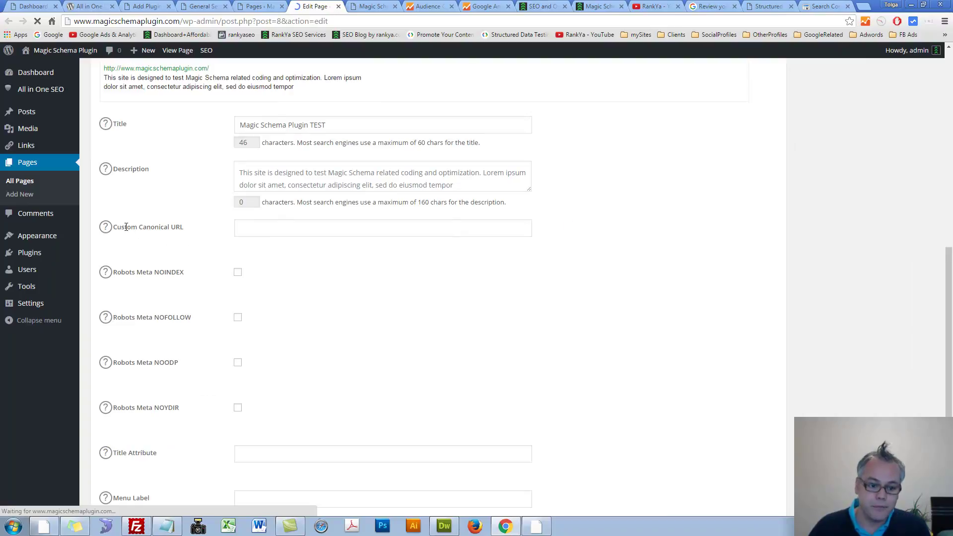
# - Try the site address plus index.html in Custom Canonical URL, then clear the field
pyautogui.click(238, 232)
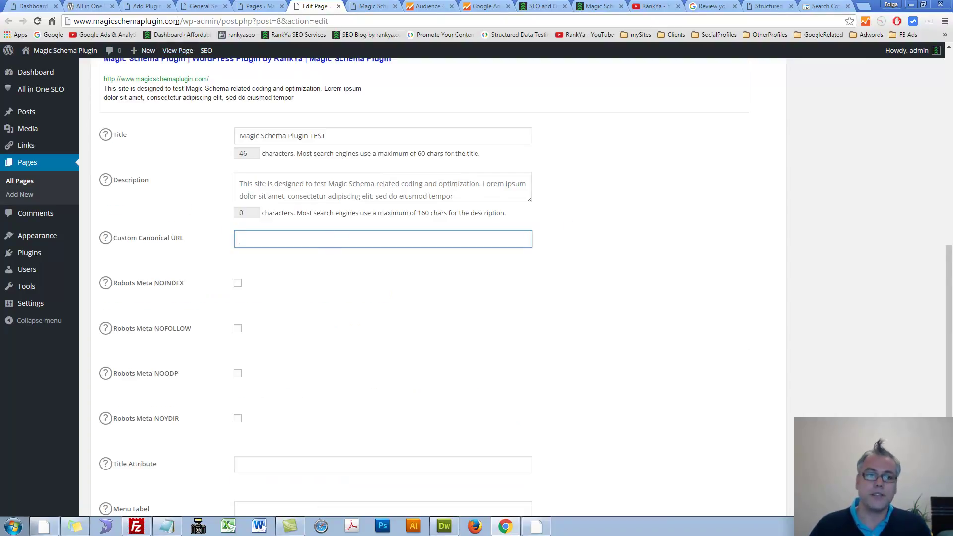
pyautogui.moveTo(180, 20); pyautogui.dragTo(73, 21)
pyautogui.hotkey('ctrl', 'c')
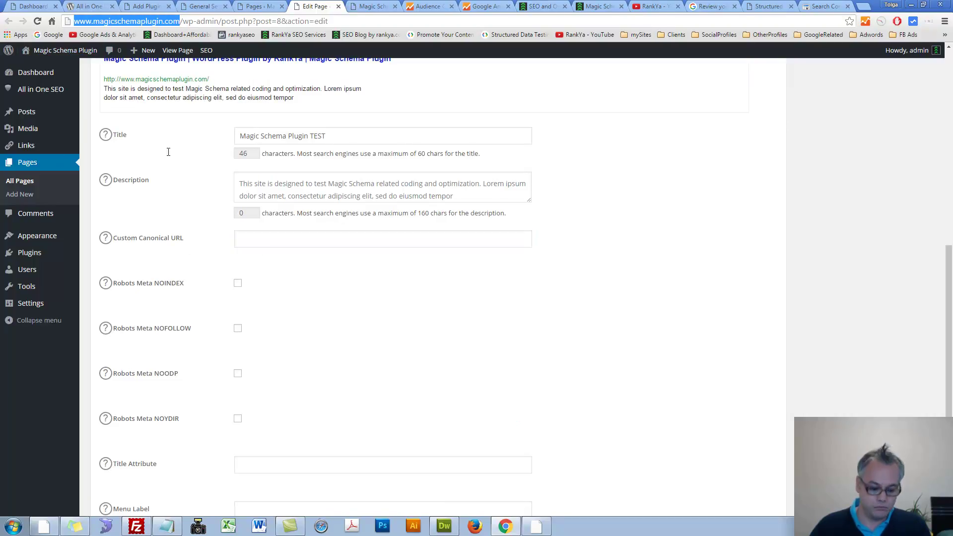
pyautogui.click(321, 245)
pyautogui.hotkey('ctrl', 'v')
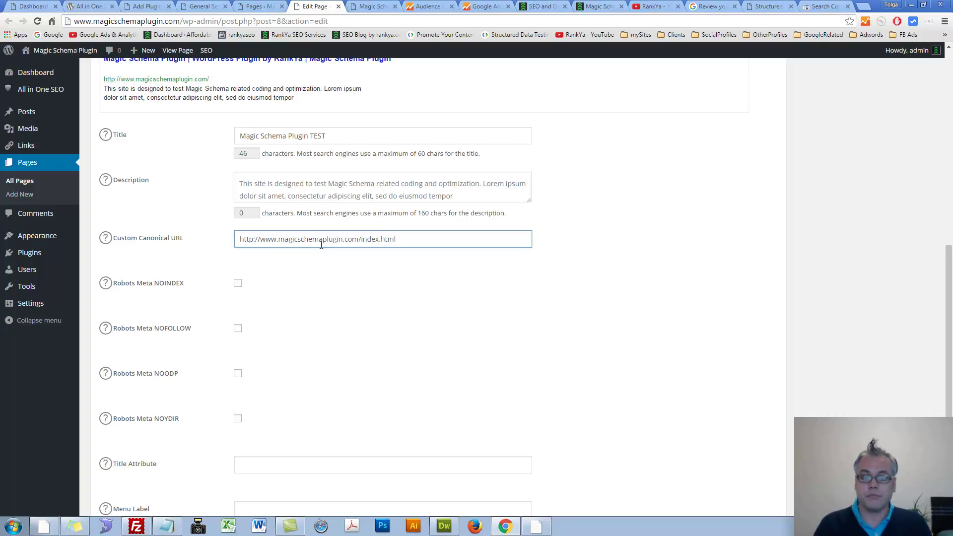
pyautogui.write('index.html')
pyautogui.moveTo(397, 240); pyautogui.dragTo(182, 237)
pyautogui.press('BackSpace')
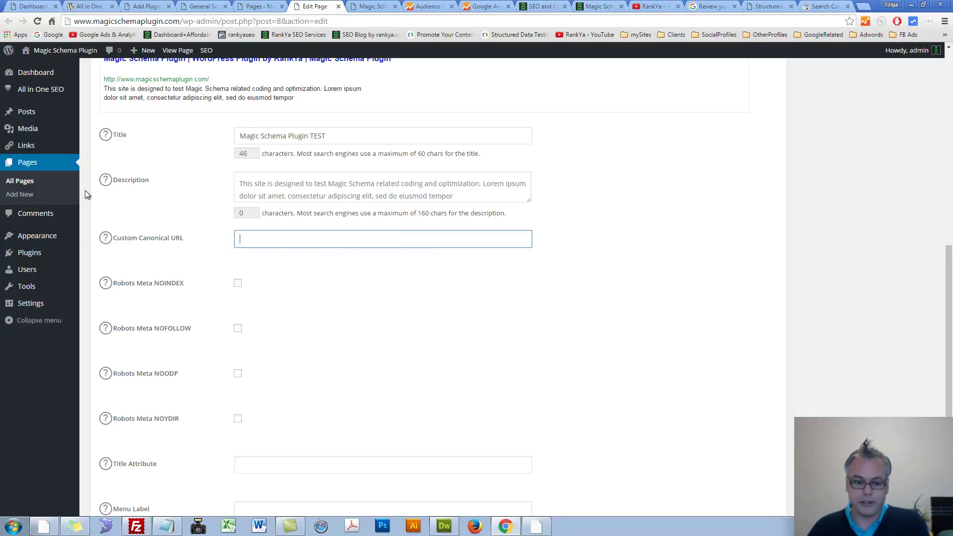
pyautogui.click(237, 5)
# - Untick Enable Custom Canonical URLs and save the All in One SEO options
pyautogui.click(203, 6)
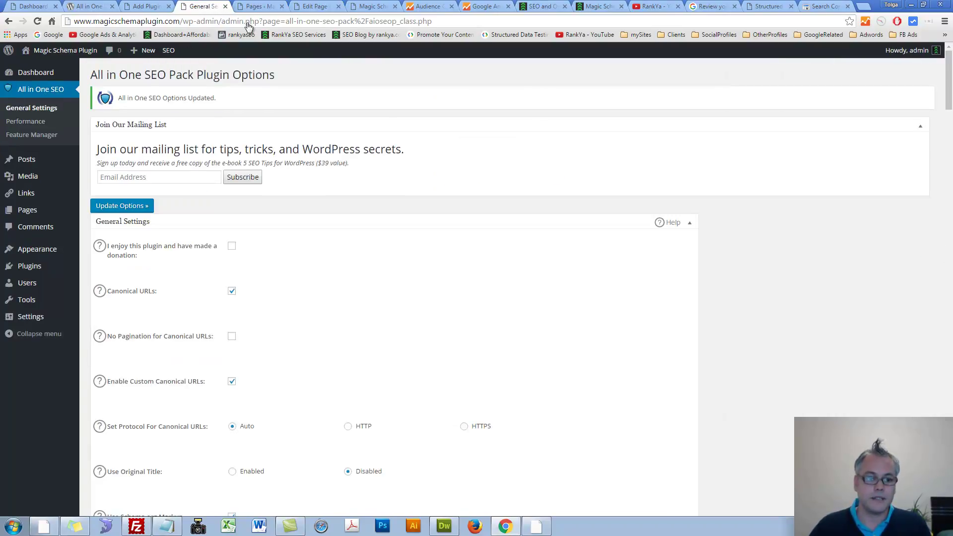
pyautogui.click(232, 381)
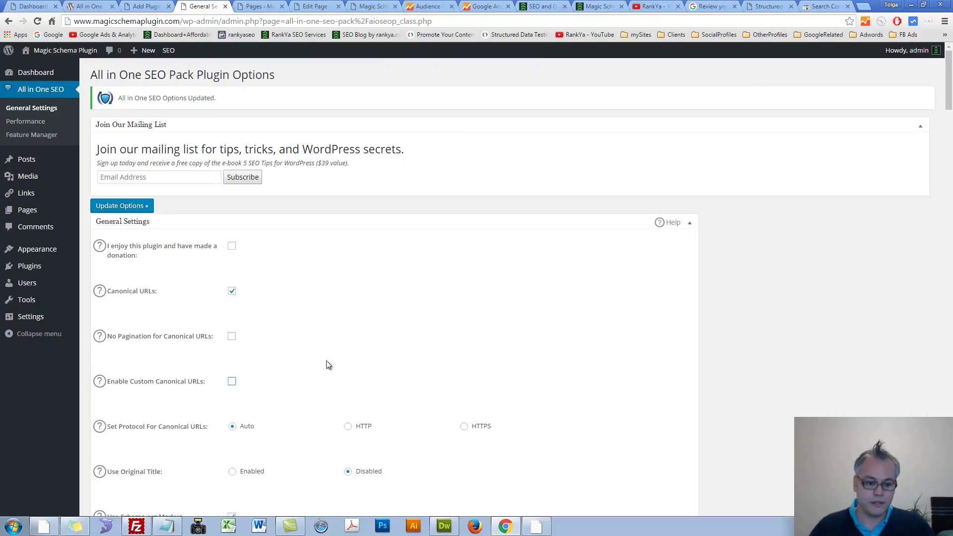
pyautogui.scroll(-20, 760, 357)
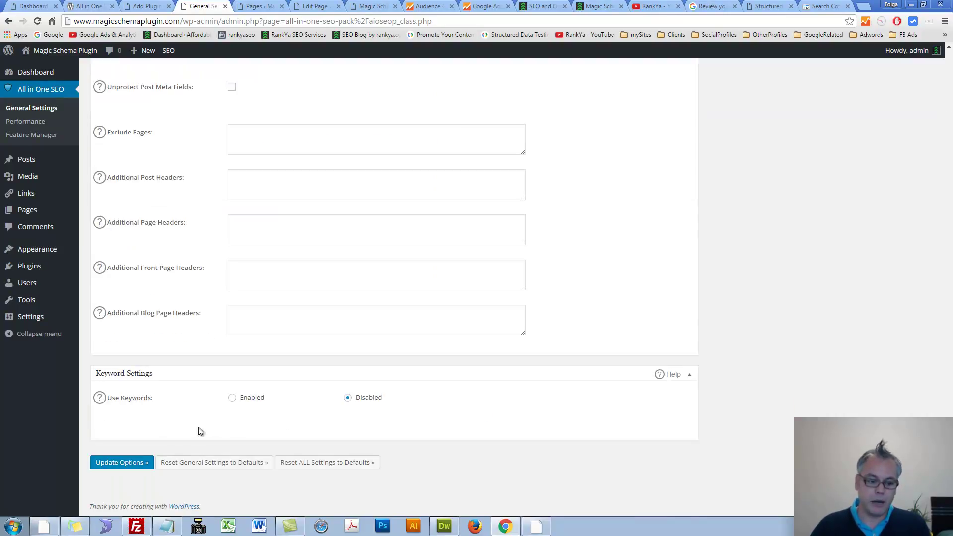
pyautogui.click(131, 463)
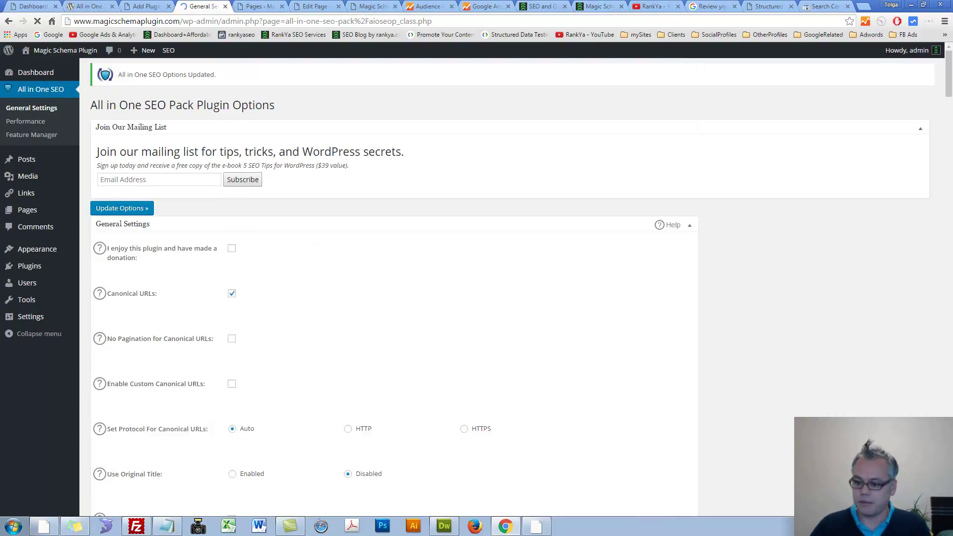
# - Toggle Set Protocol between HTTPS and Auto, leaving it on Auto, then view the Magic Schema post
pyautogui.scroll(-3, 402, 320)
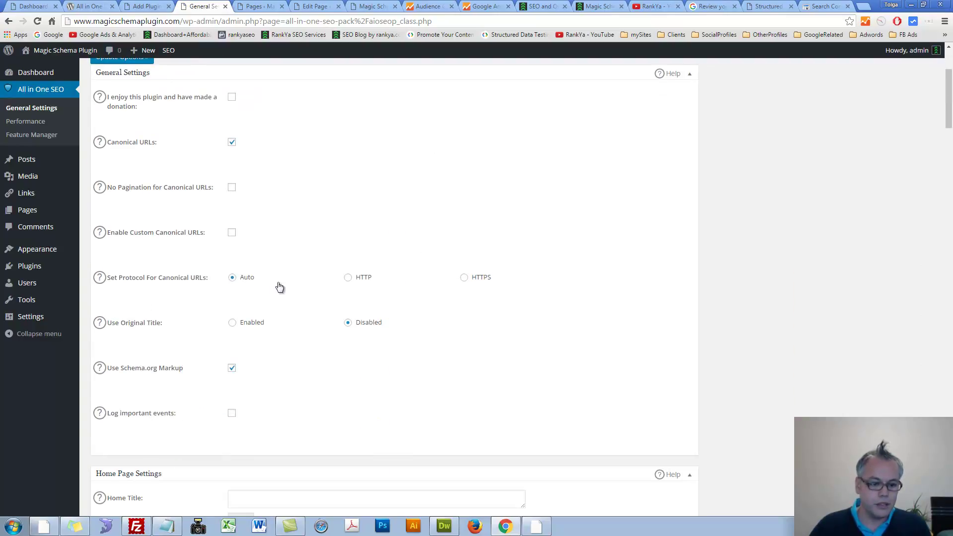
pyautogui.click(464, 278)
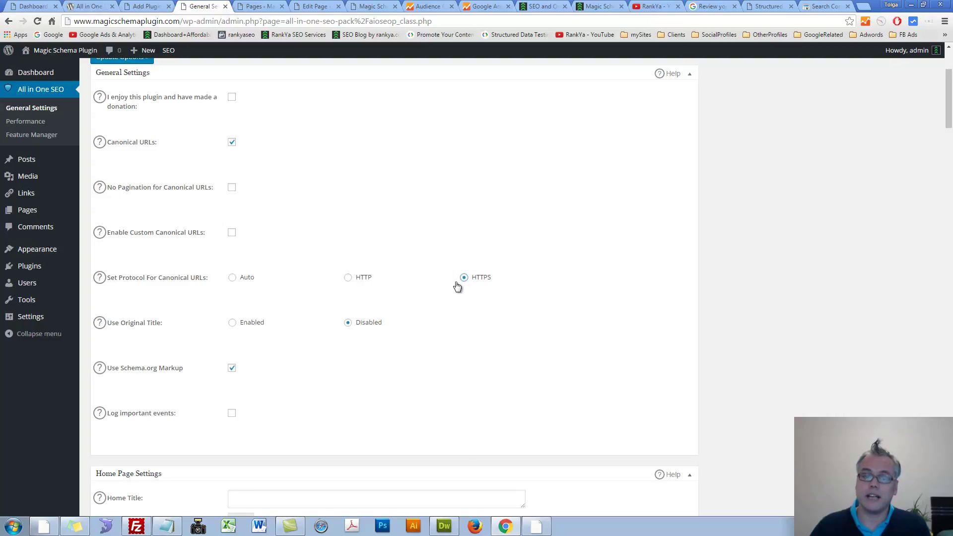
pyautogui.click(232, 279)
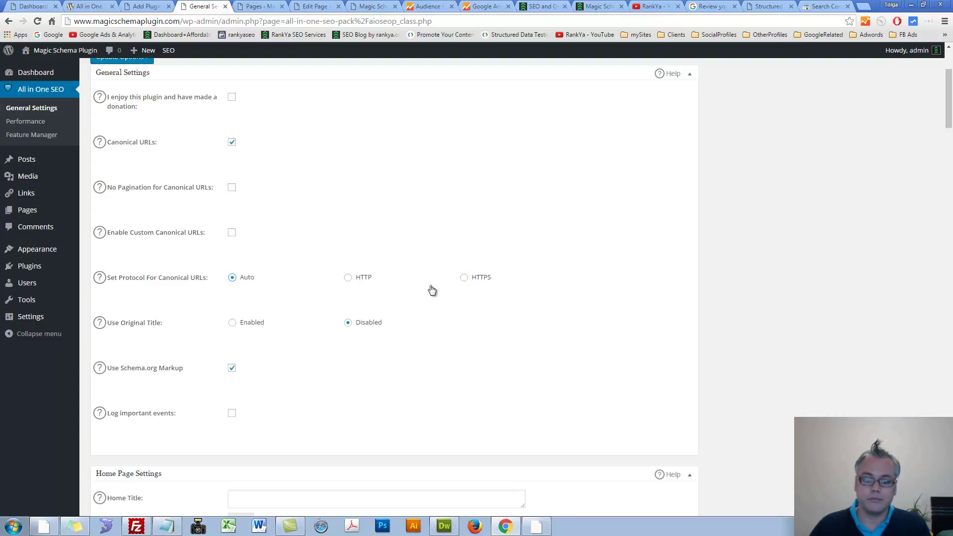
pyautogui.click(465, 279)
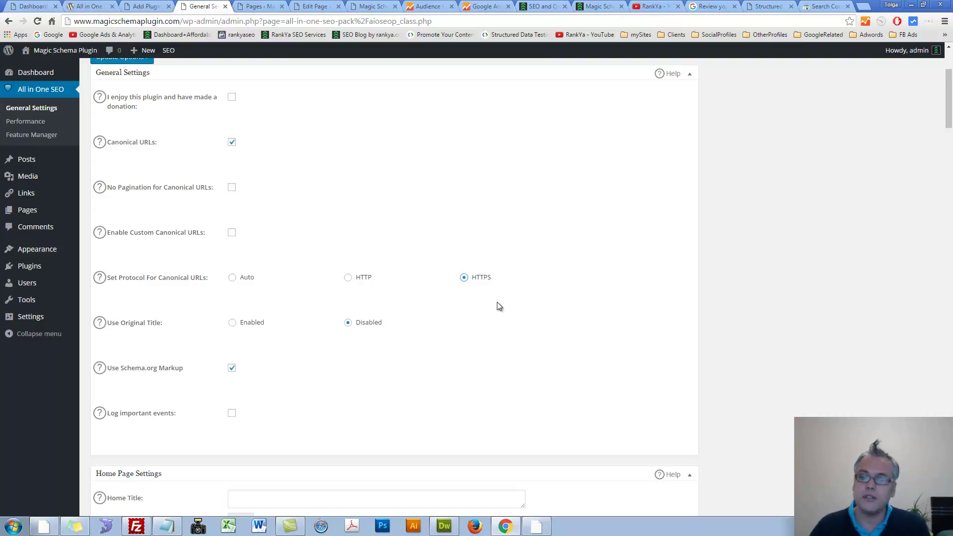
pyautogui.click(231, 279)
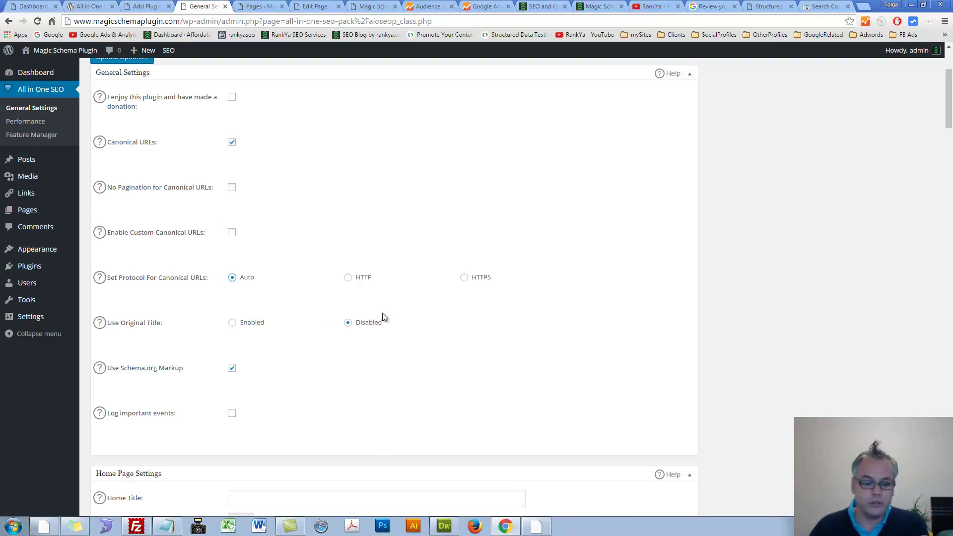
pyautogui.scroll(-1, 295, 341)
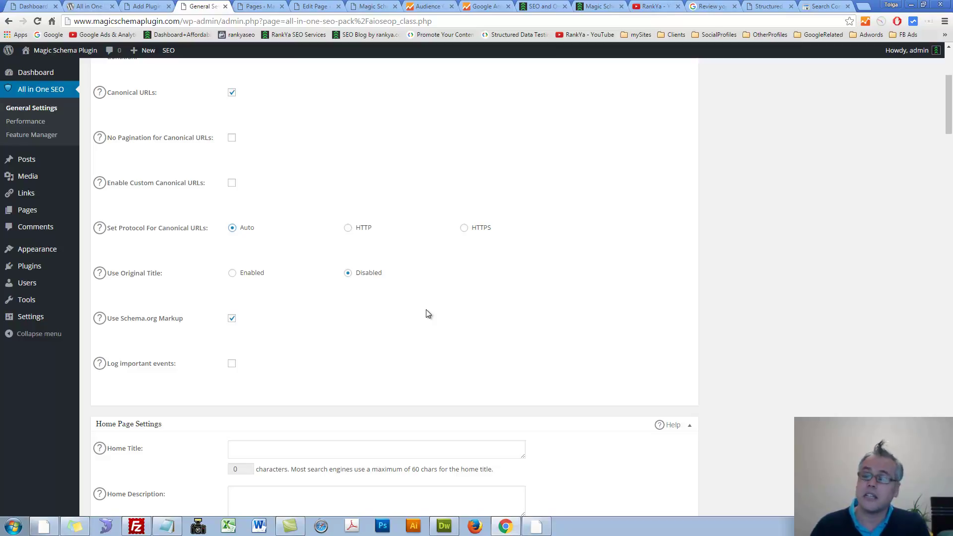
pyautogui.click(593, 7)
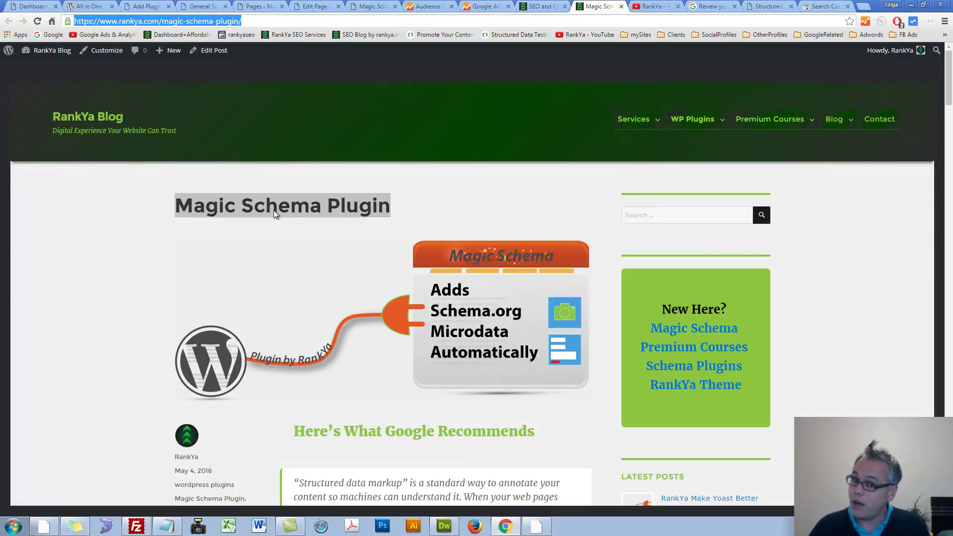
# - Check the Structured Data Testing Tool shows 0 errors for the post, then return to SEO settings
pyautogui.click(761, 8)
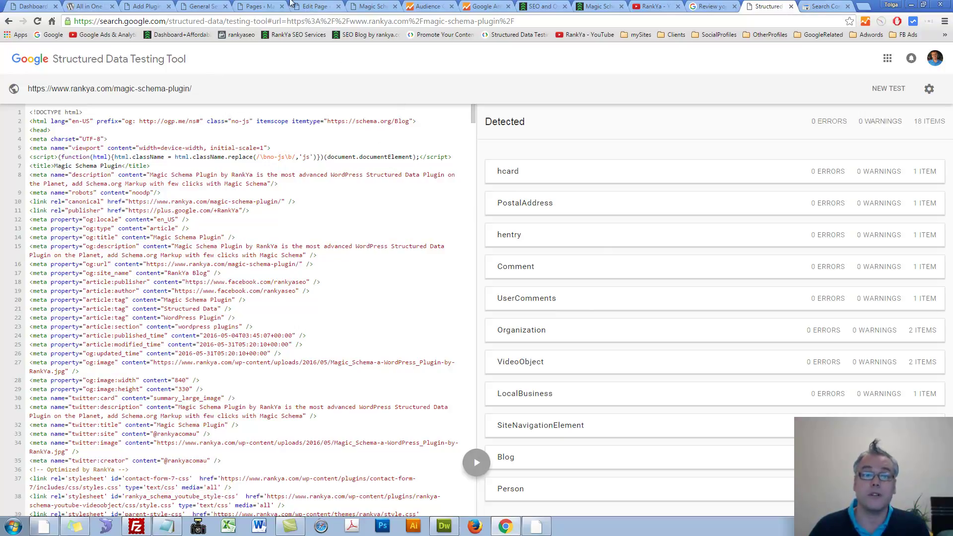
pyautogui.click(198, 6)
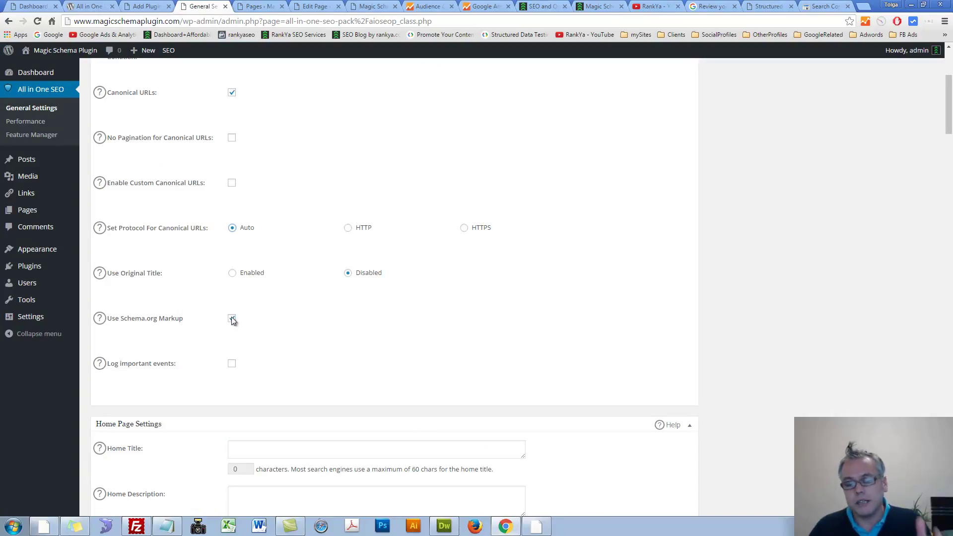
# - Try the Log important events option and its log file note, leaving it off
pyautogui.scroll(-5, 319, 319)
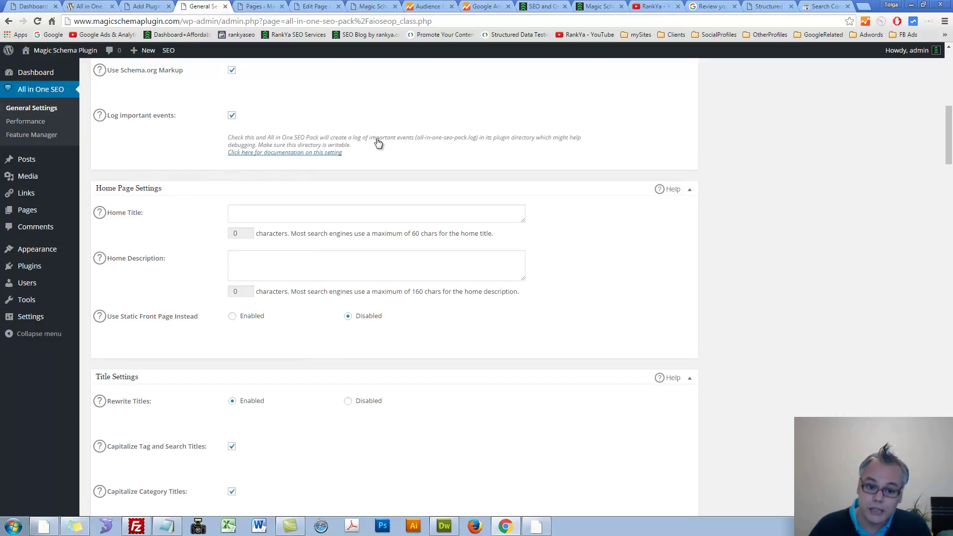
pyautogui.click(101, 118)
pyautogui.moveTo(417, 142); pyautogui.dragTo(477, 143)
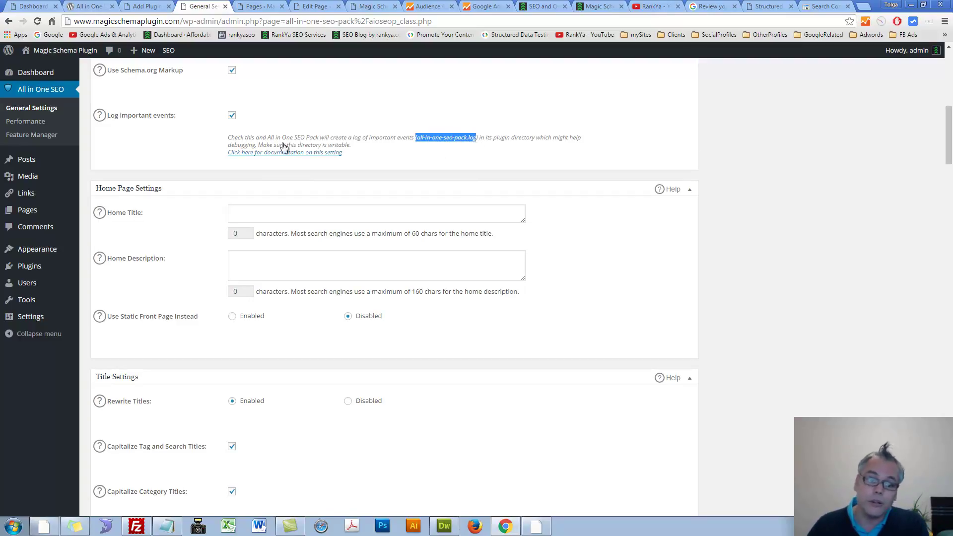
pyautogui.click(232, 116)
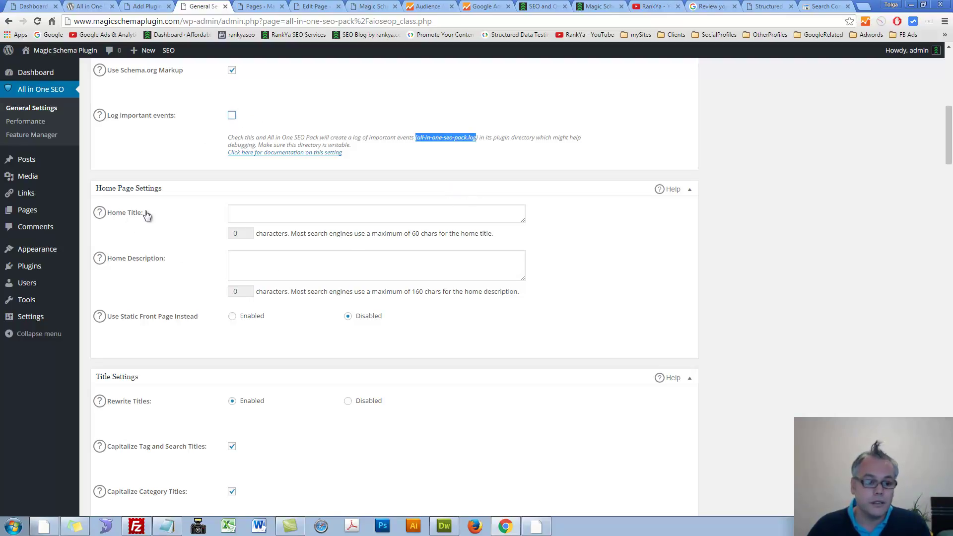
# - Open WordPress General Settings in a new tab and select the Site Title value
pyautogui.click(248, 212)
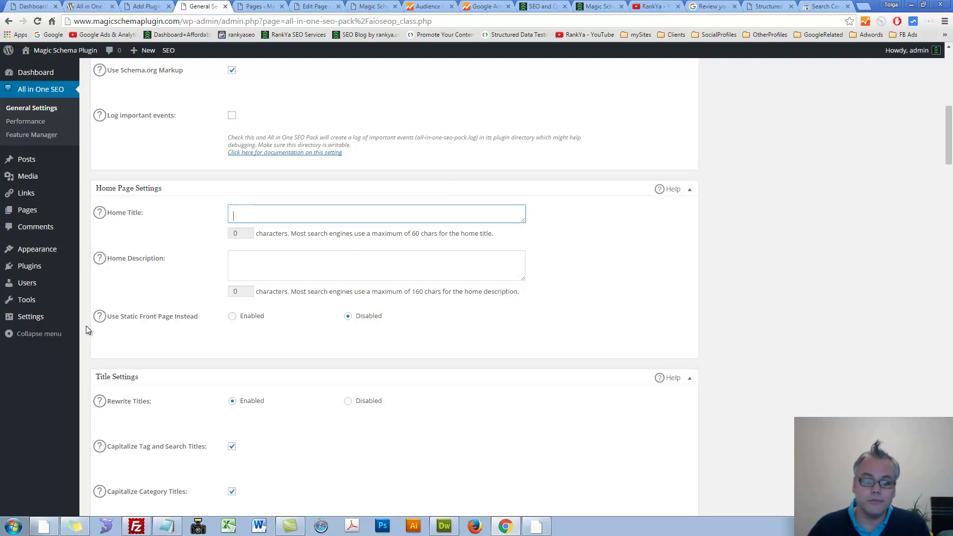
pyautogui.moveTo(32, 320)
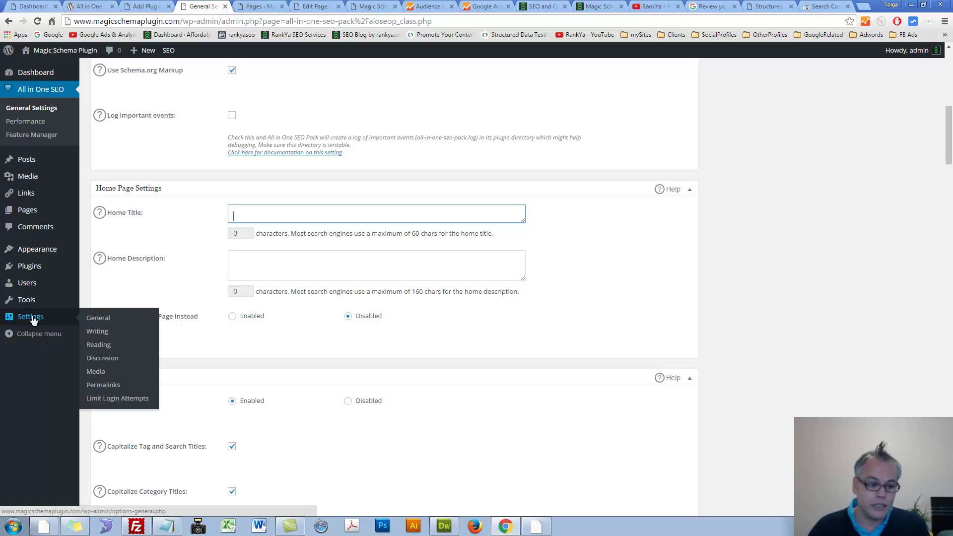
pyautogui.middleClick(97, 320)
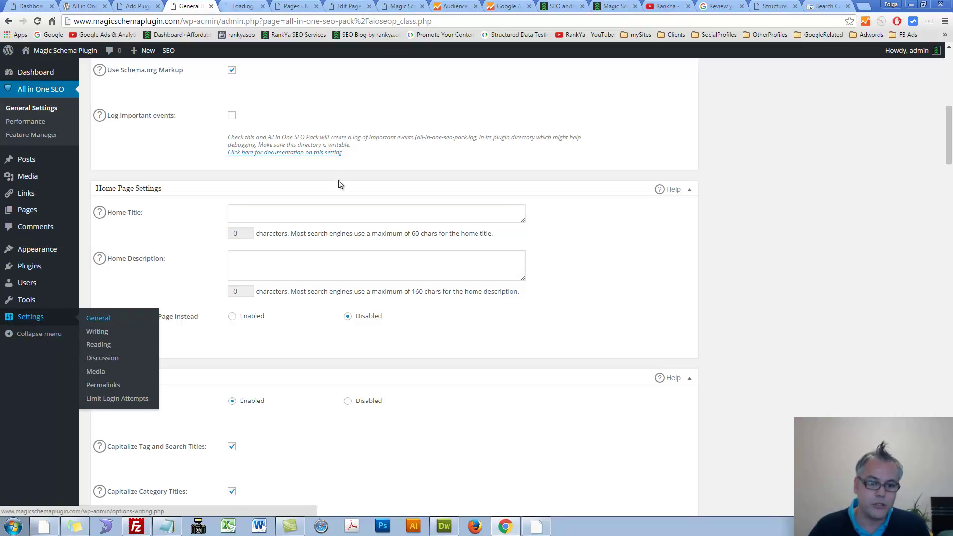
pyautogui.click(243, 6)
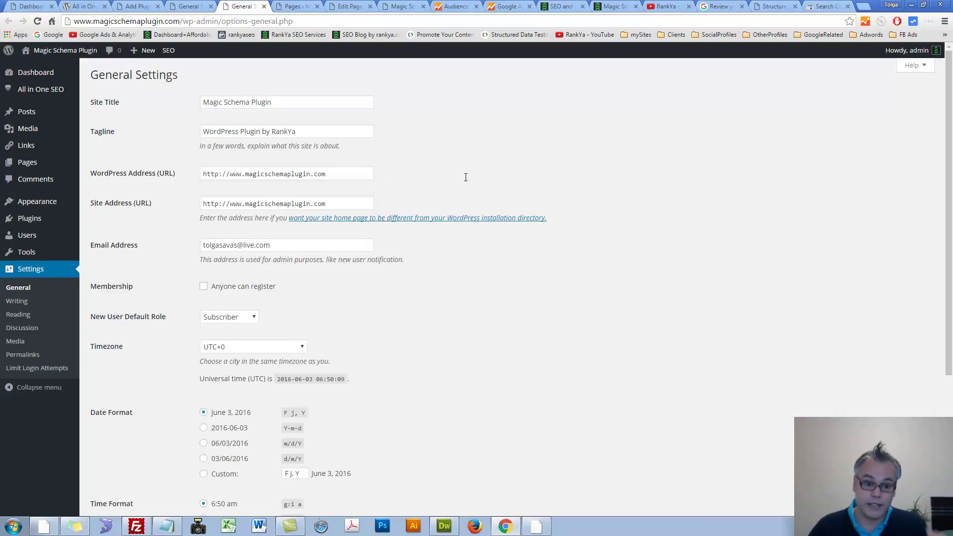
pyautogui.moveTo(287, 103); pyautogui.dragTo(119, 149)
pyautogui.hotkey('ctrl', 'c')
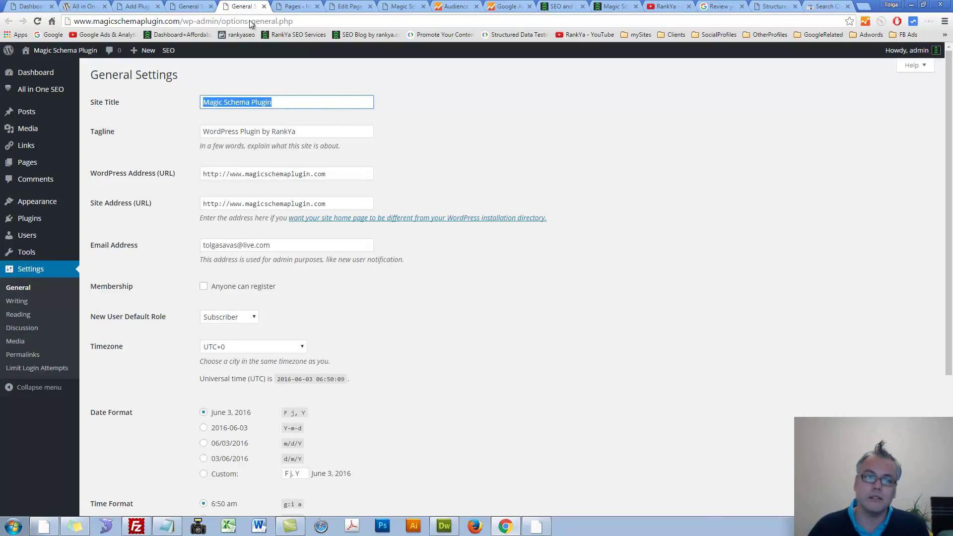
pyautogui.click(189, 6)
pyautogui.click(276, 208)
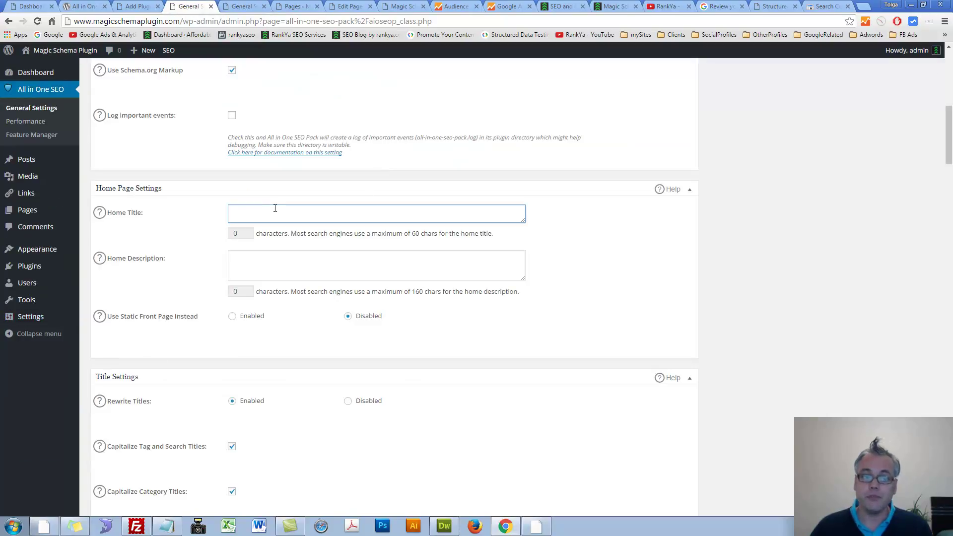
pyautogui.write('Over Titl')
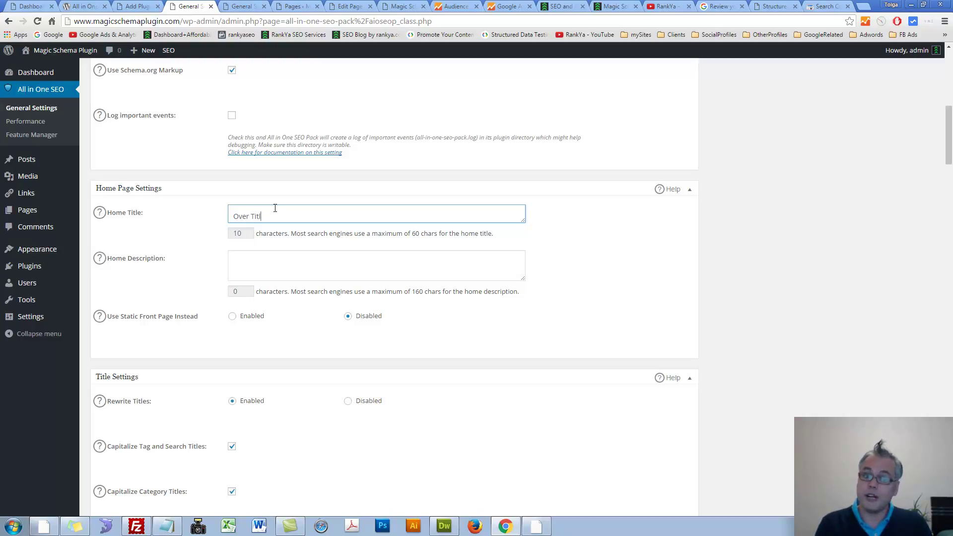
pyautogui.press('BackSpace')
pyautogui.press('BackSpace')
pyautogui.press('BackSpace')
pyautogui.press('BackSpace')
pyautogui.press('BackSpace')
pyautogui.press('BackSpace')
pyautogui.press('BackSpace')
pyautogui.press('BackSpace')
pyautogui.press('BackSpace')
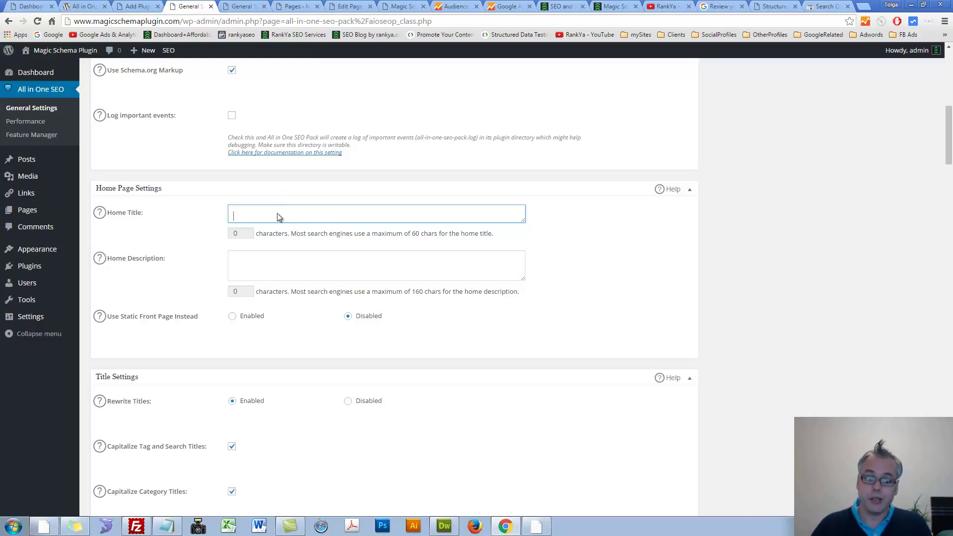
# - Copy the site title 'Magic Schema Plugin' and paste it into Home Title
pyautogui.click(233, 6)
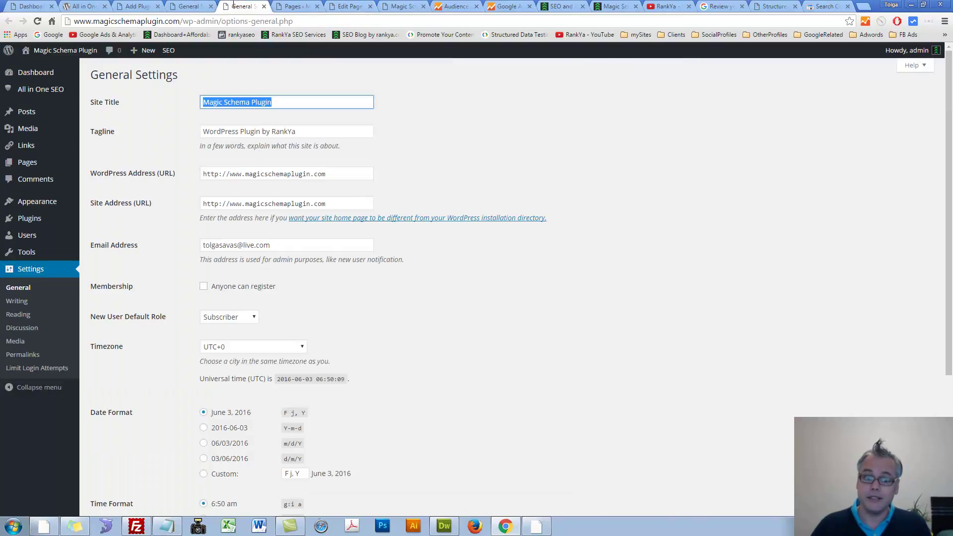
pyautogui.rightClick(216, 108)
pyautogui.click(239, 124)
pyautogui.click(190, 7)
pyautogui.hotkey('ctrl', 'v')
pyautogui.click(264, 268)
# - Copy the Lorem ipsum paragraph from the front page into Home Description
pyautogui.click(396, 6)
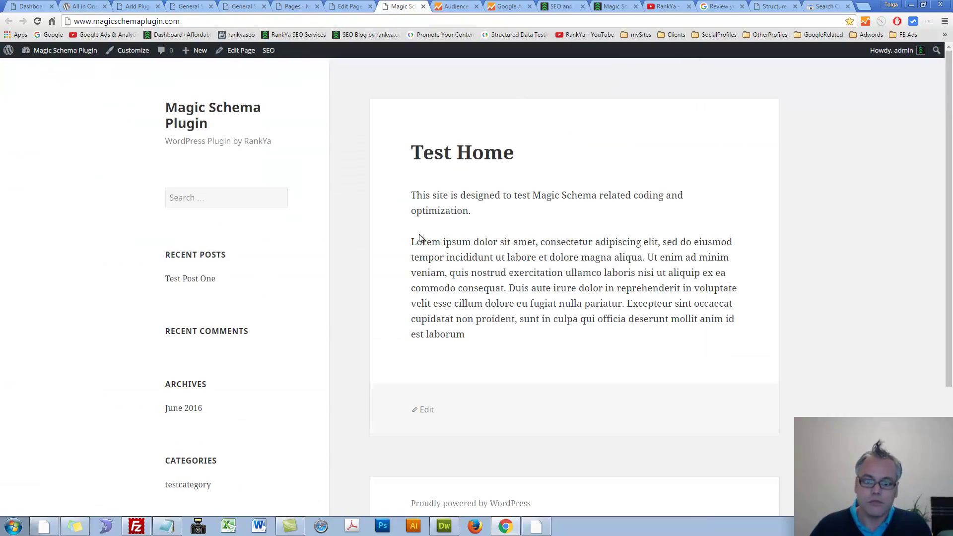
pyautogui.moveTo(412, 243); pyautogui.dragTo(479, 346)
pyautogui.rightClick(457, 253)
pyautogui.click(481, 256)
pyautogui.click(190, 6)
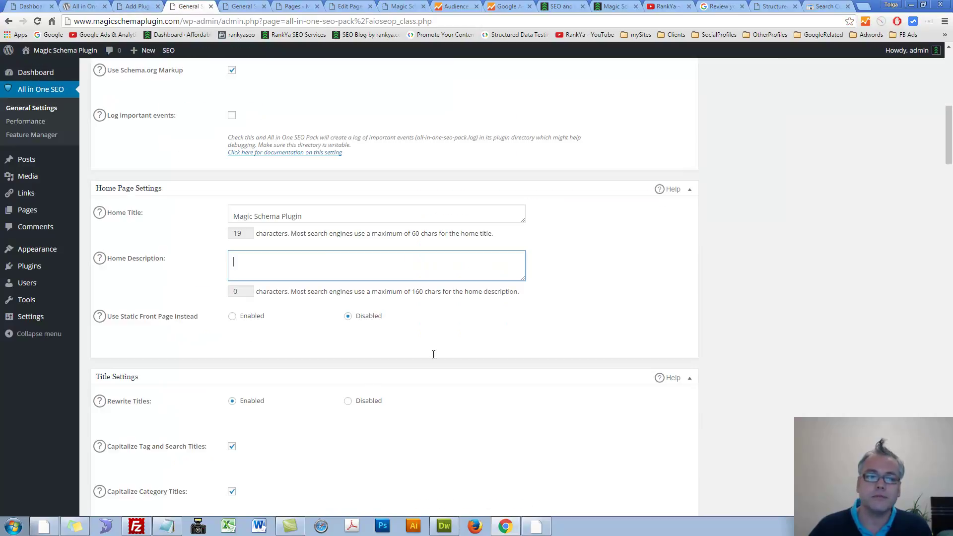
pyautogui.hotkey('ctrl', 'v')
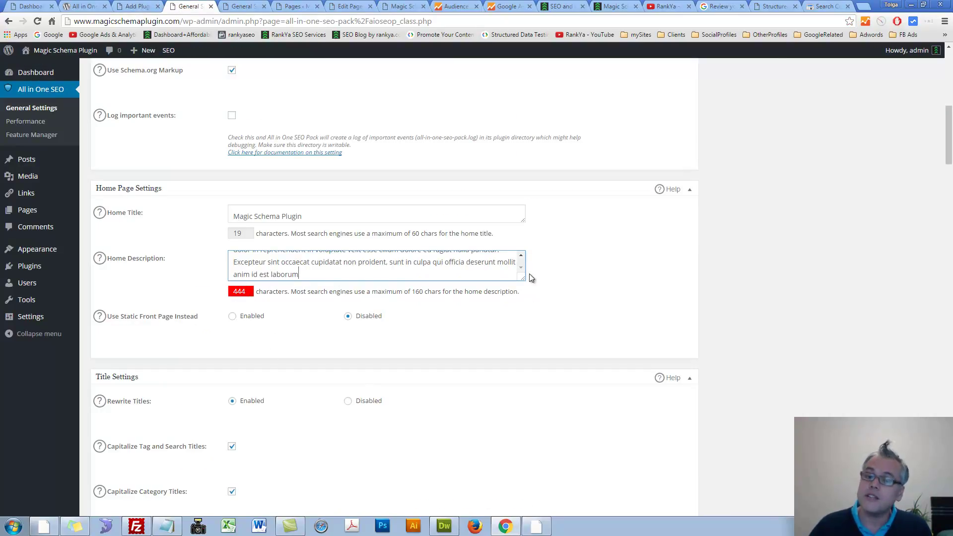
pyautogui.moveTo(523, 278)
pyautogui.mouseDown()
pyautogui.moveTo(523, 329)
pyautogui.moveTo(523, 291)
pyautogui.mouseUp()
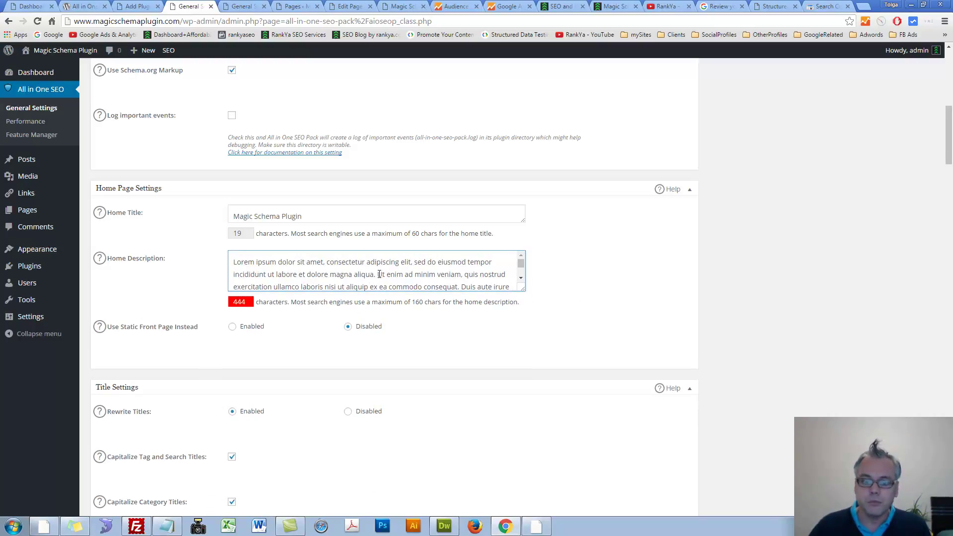
# - Trim Home Description to 147 characters, ending at 'Ut enim ad minim veniam' without the comma
pyautogui.moveTo(379, 274); pyautogui.dragTo(544, 362)
pyautogui.press('BackSpace')
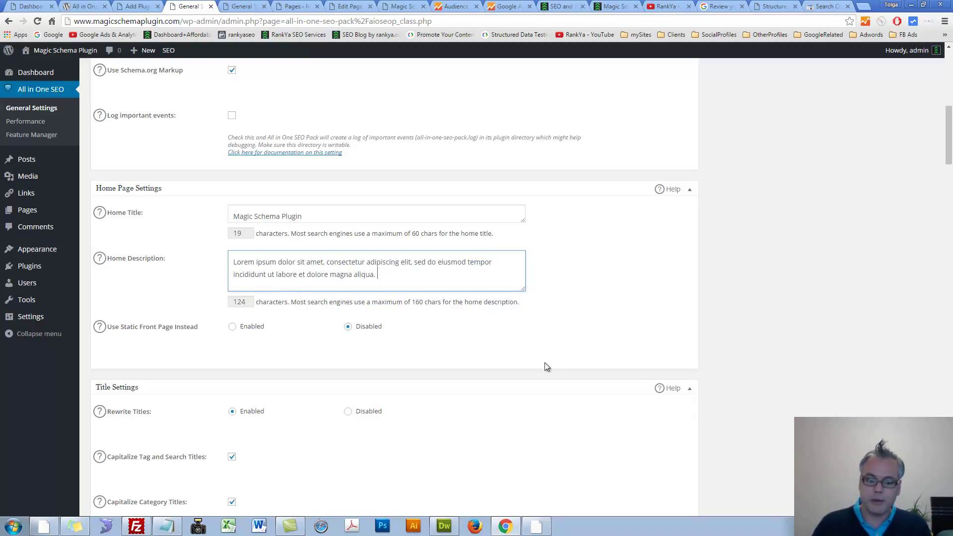
pyautogui.hotkey('ctrl', 'z')
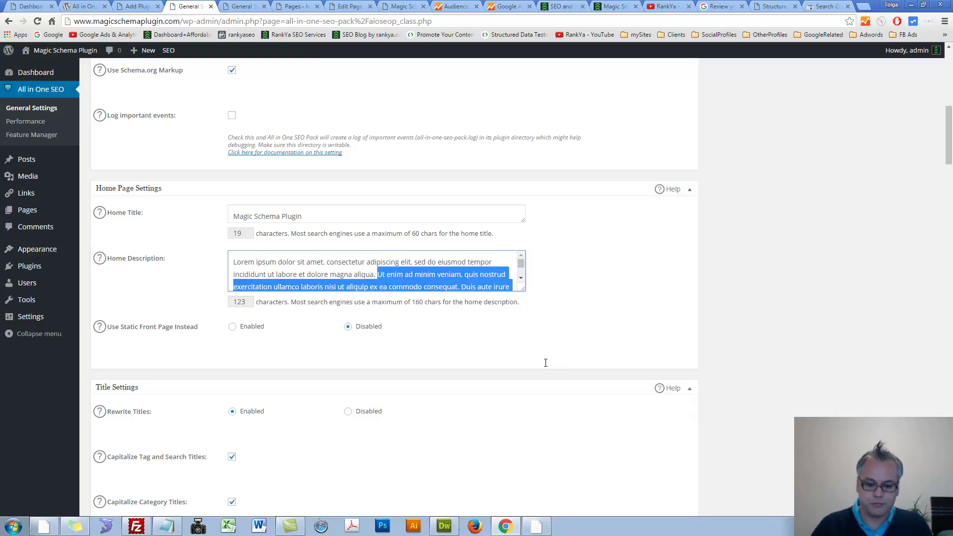
pyautogui.click(463, 285)
pyautogui.moveTo(463, 284); pyautogui.dragTo(516, 353)
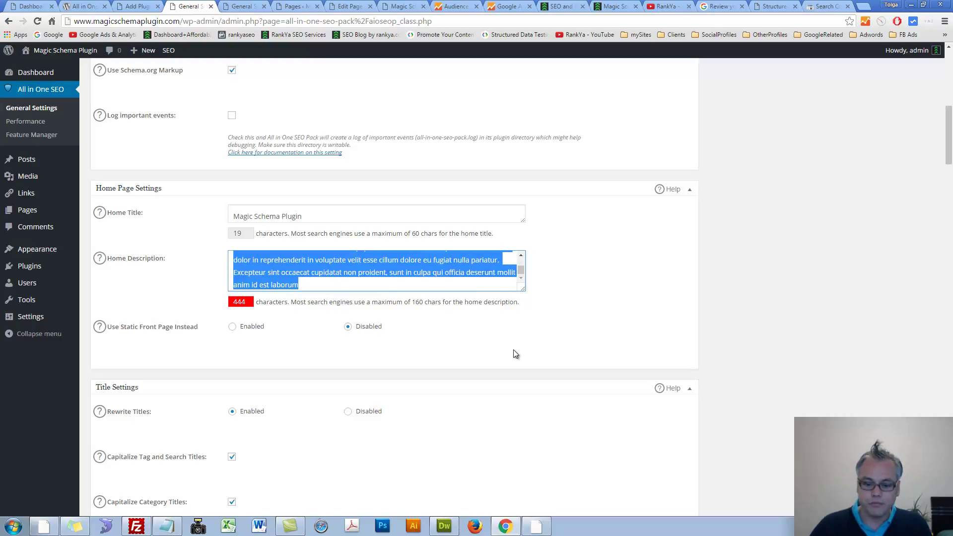
pyautogui.press('BackSpace')
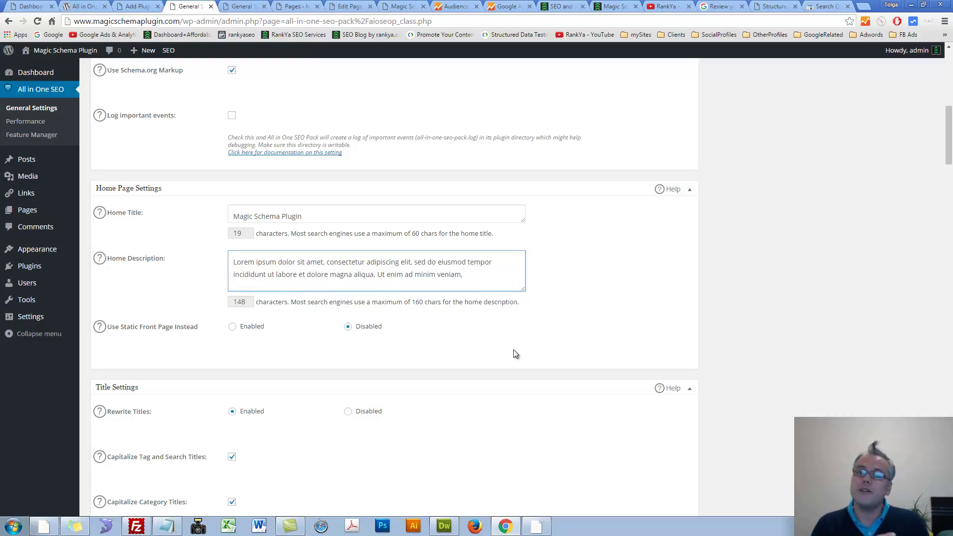
pyautogui.press('BackSpace')
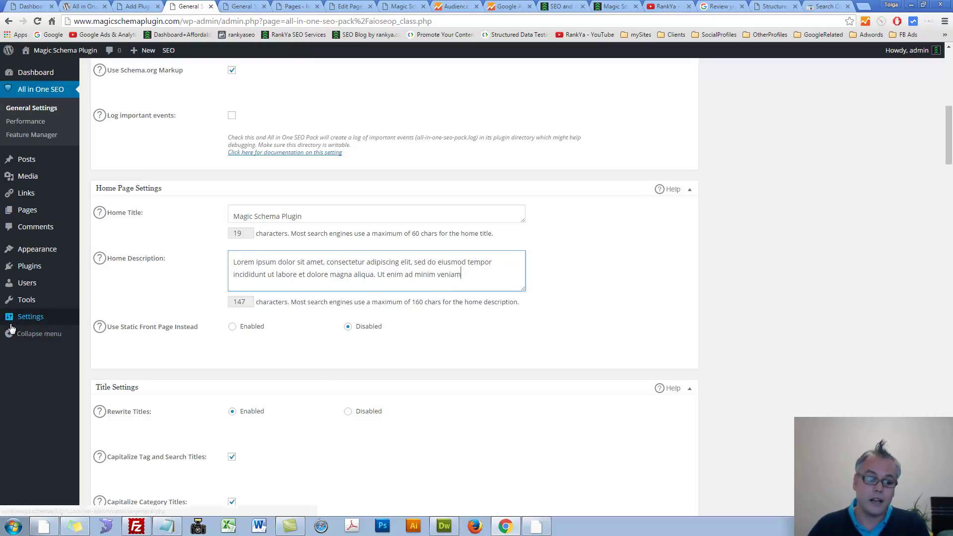
pyautogui.moveTo(25, 325)
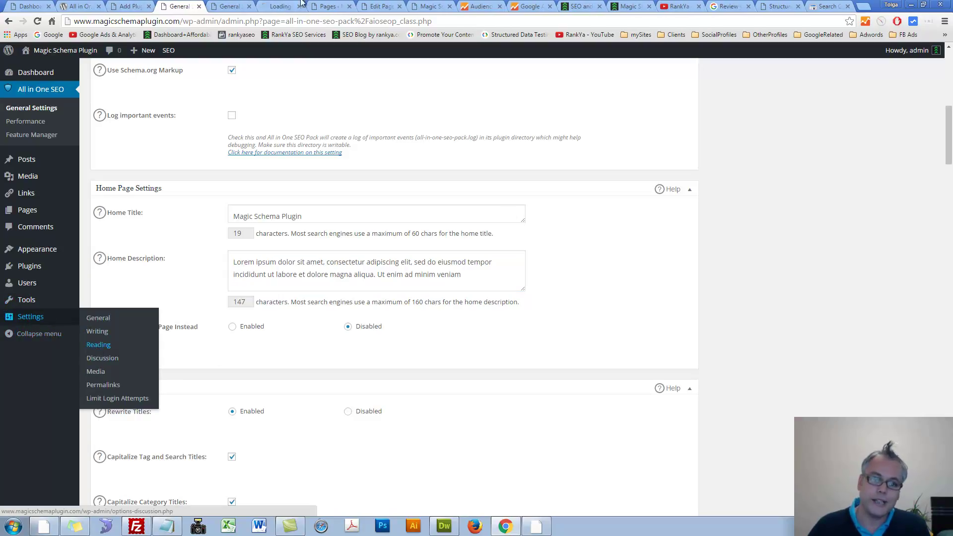
pyautogui.click(98, 347)
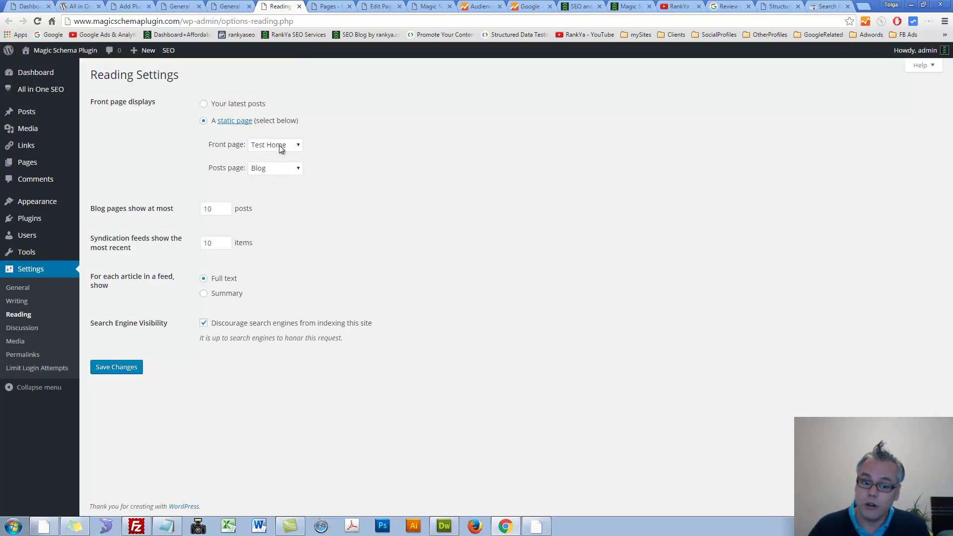
pyautogui.click(291, 171)
pyautogui.click(386, 187)
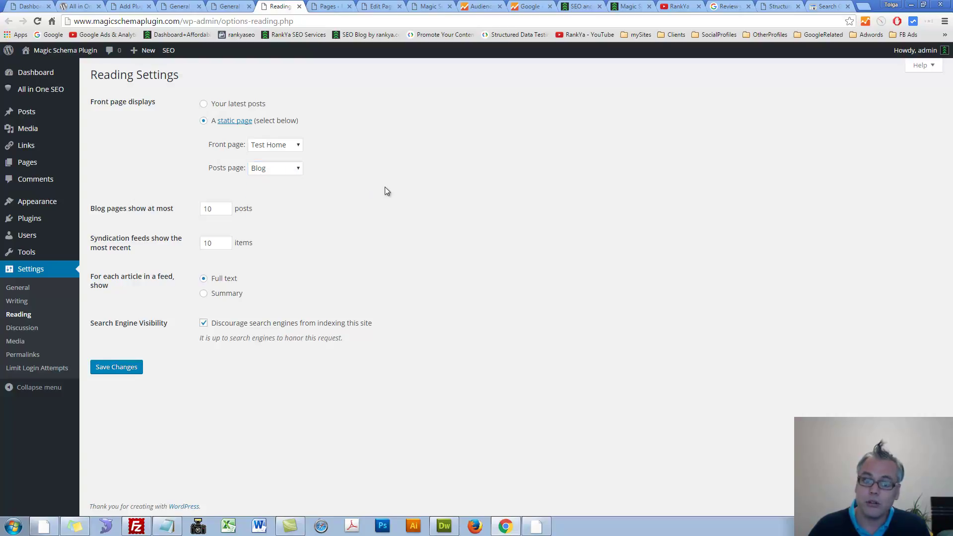
pyautogui.click(234, 6)
pyautogui.click(191, 6)
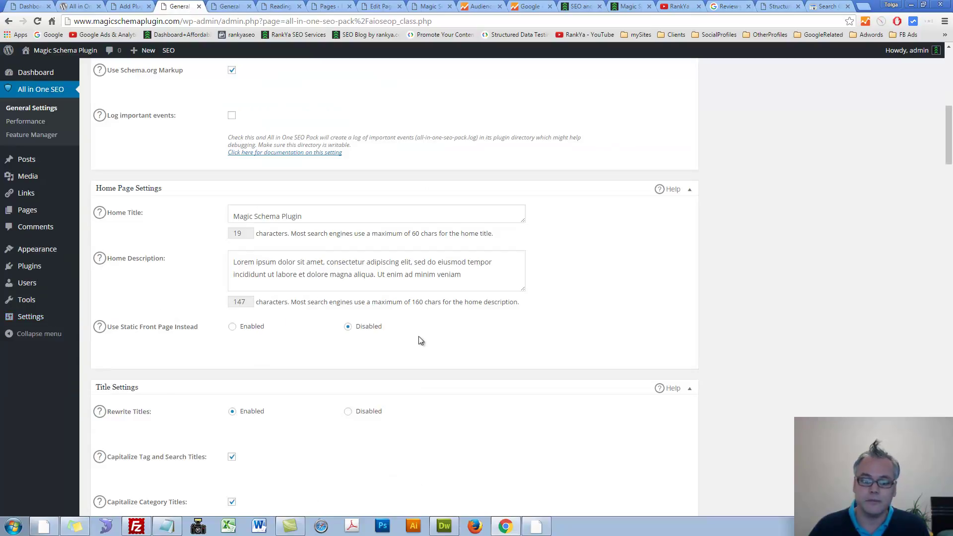
# - Remove ' | %blog_title%' from the Page, Post, Category, Archive and Date Archive title formats
pyautogui.scroll(-3, 407, 343)
pyautogui.scroll(1, 368, 327)
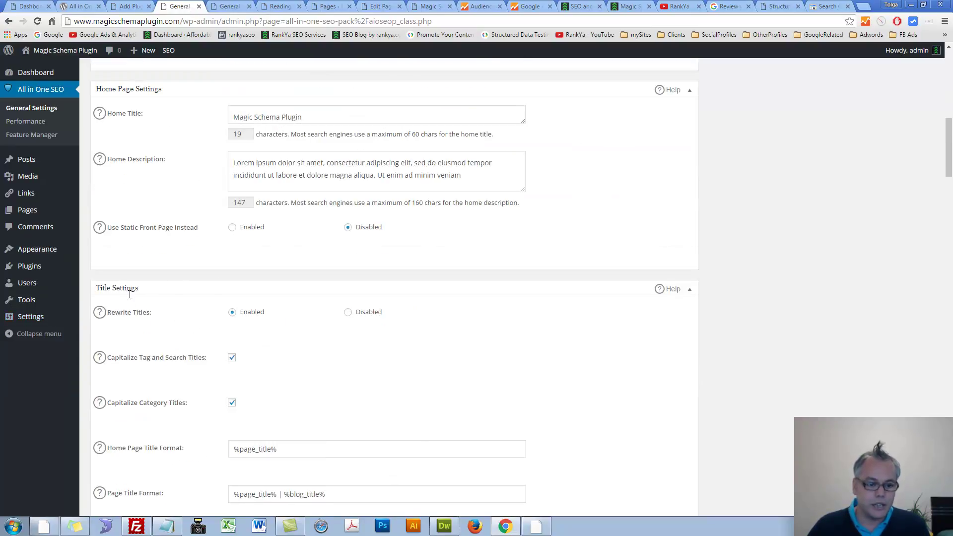
pyautogui.scroll(-5, 308, 382)
pyautogui.moveTo(280, 241); pyautogui.dragTo(375, 243)
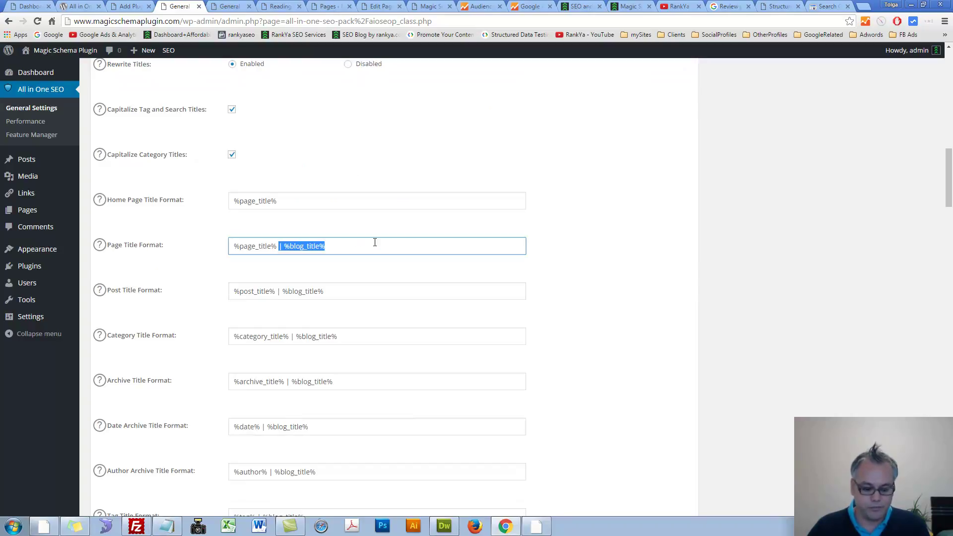
pyautogui.press('BackSpace')
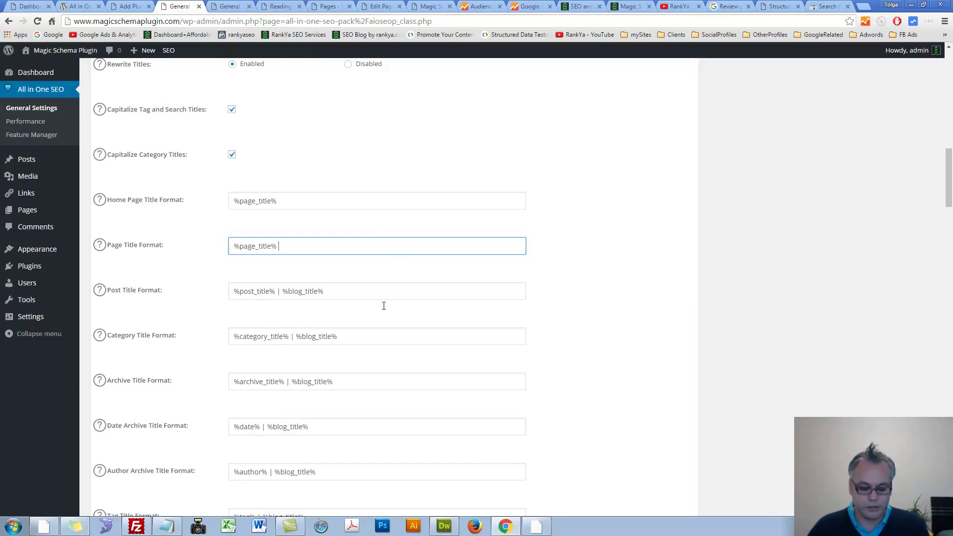
pyautogui.moveTo(277, 292); pyautogui.dragTo(370, 292)
pyautogui.press('BackSpace')
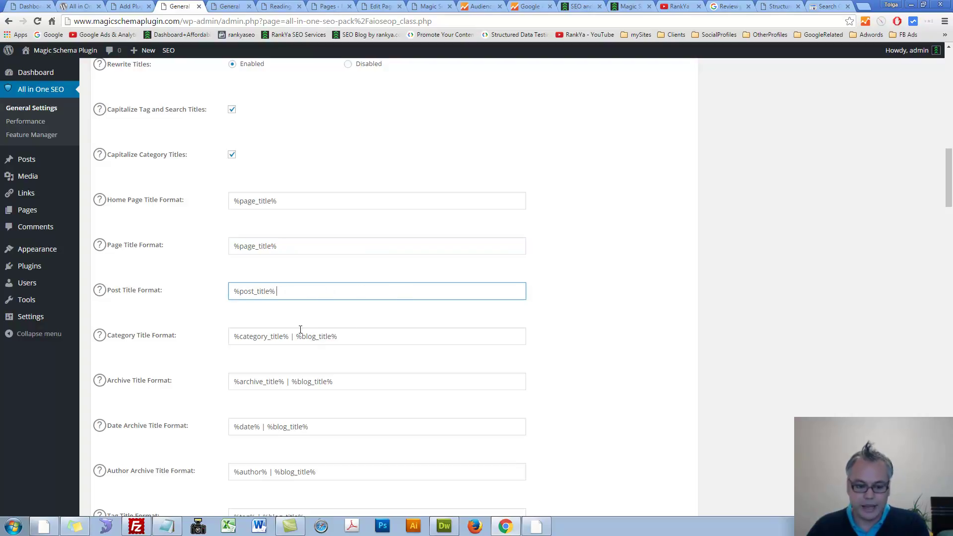
pyautogui.moveTo(289, 336); pyautogui.dragTo(385, 335)
pyautogui.press('BackSpace')
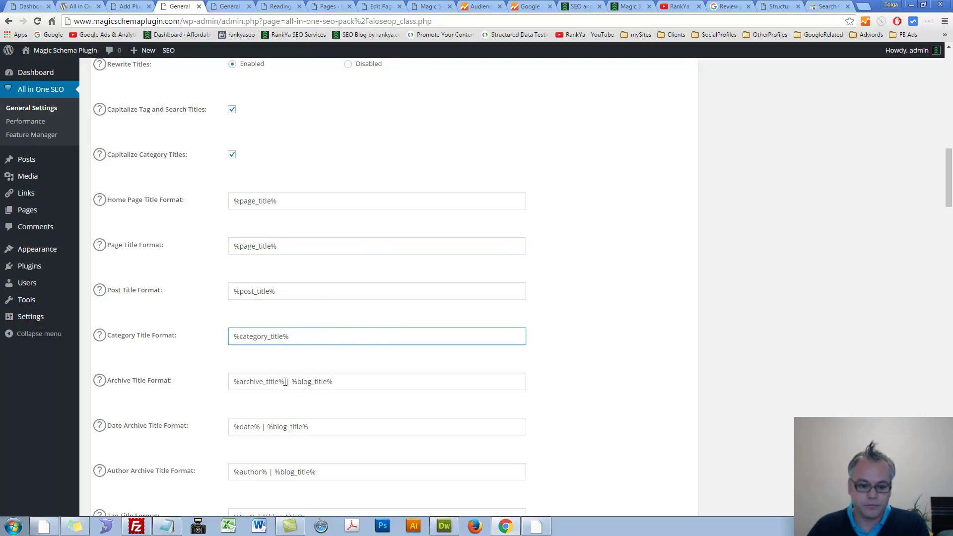
pyautogui.moveTo(285, 381); pyautogui.dragTo(411, 380)
pyautogui.press('BackSpace')
pyautogui.moveTo(262, 428); pyautogui.dragTo(351, 426)
pyautogui.press('BackSpace')
# - Remove the same suffix from the Author Archive, Tag and Search title formats
pyautogui.moveTo(266, 472); pyautogui.dragTo(382, 470)
pyautogui.scroll(-3, 357, 459)
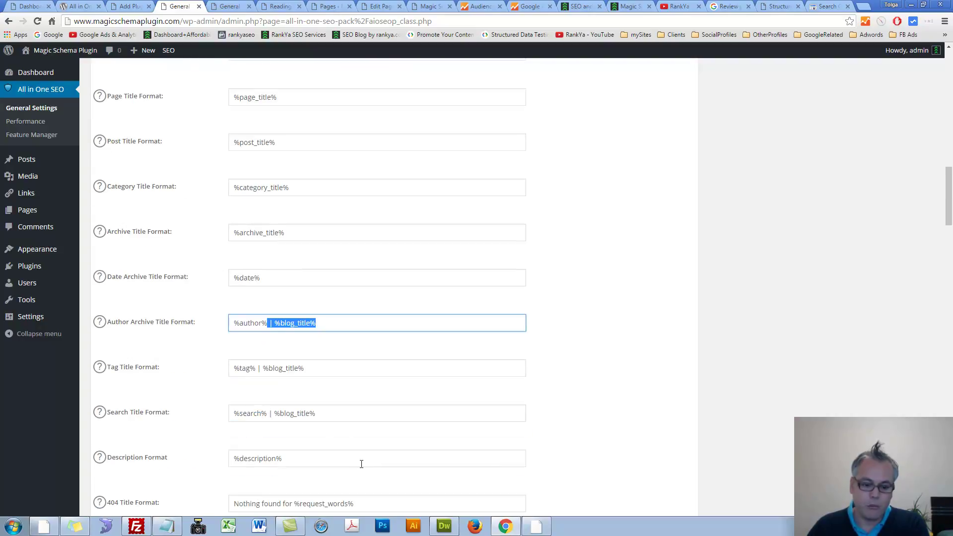
pyautogui.press('BackSpace')
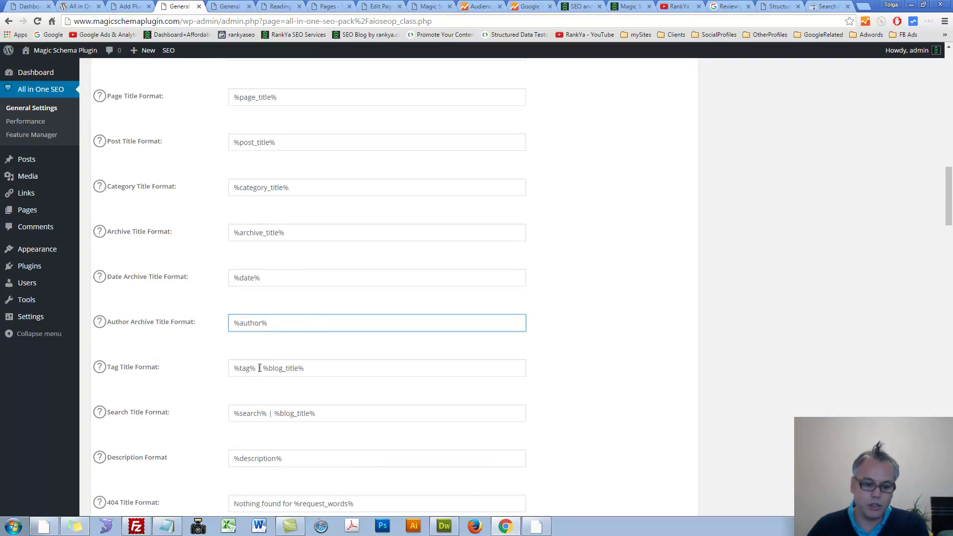
pyautogui.moveTo(259, 368); pyautogui.dragTo(370, 366)
pyautogui.press('BackSpace')
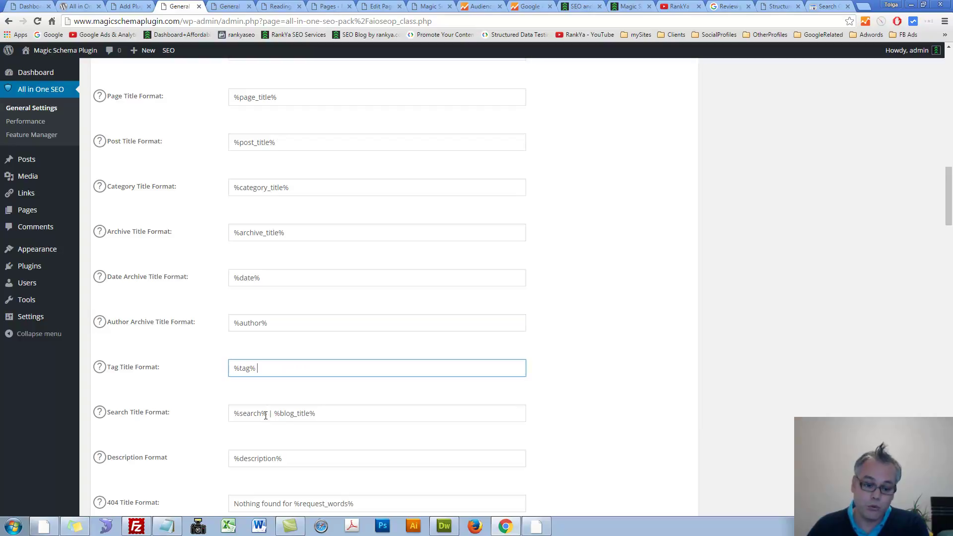
pyautogui.moveTo(266, 414); pyautogui.dragTo(321, 417)
pyautogui.press('BackSpace')
pyautogui.scroll(-2, 327, 439)
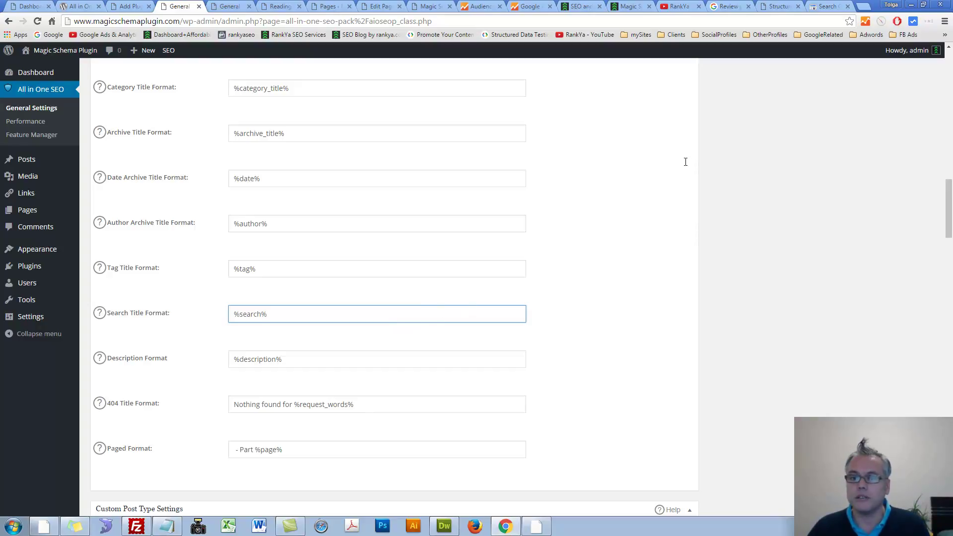
# - Read Google's guidance on creating descriptive page titles, then return to the title settings
pyautogui.click(727, 7)
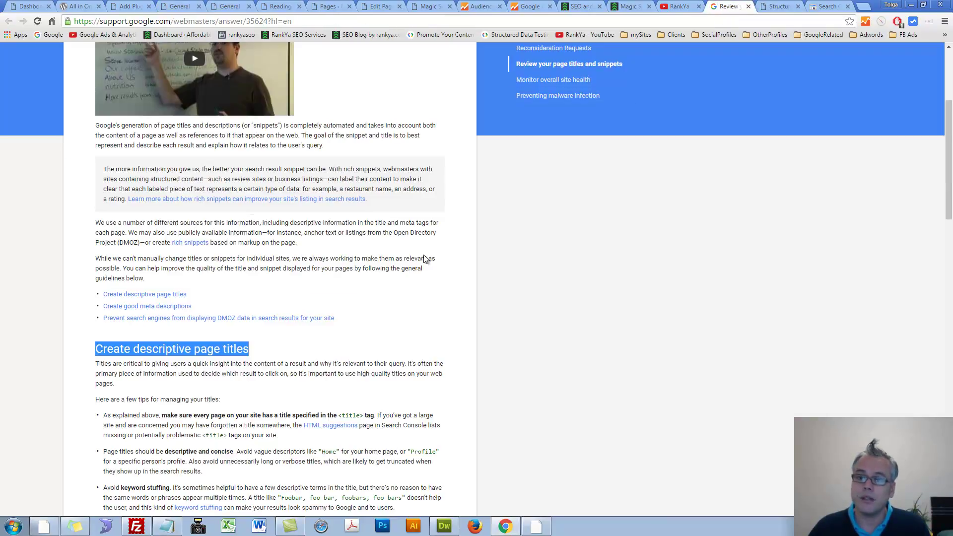
pyautogui.moveTo(94, 351); pyautogui.dragTo(272, 346)
pyautogui.click(180, 6)
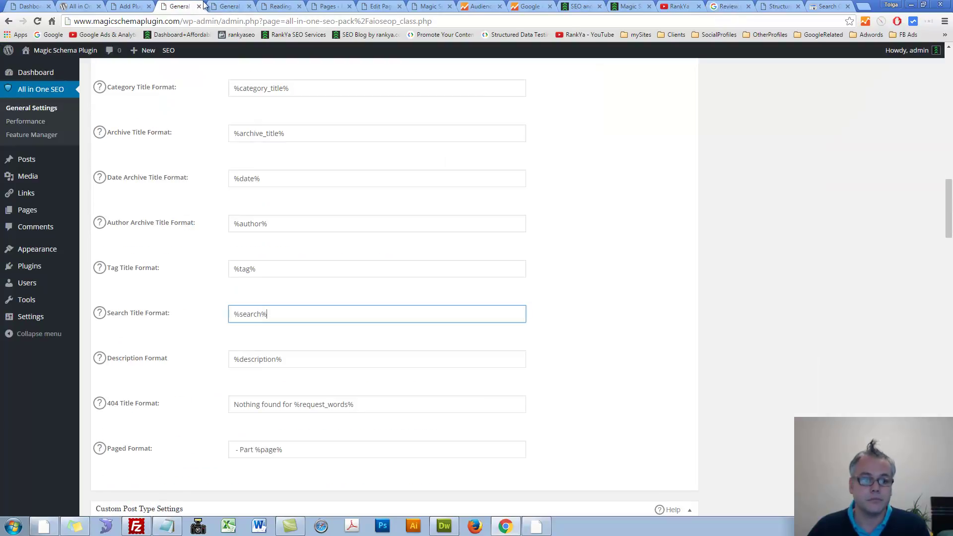
pyautogui.scroll(-3, 403, 376)
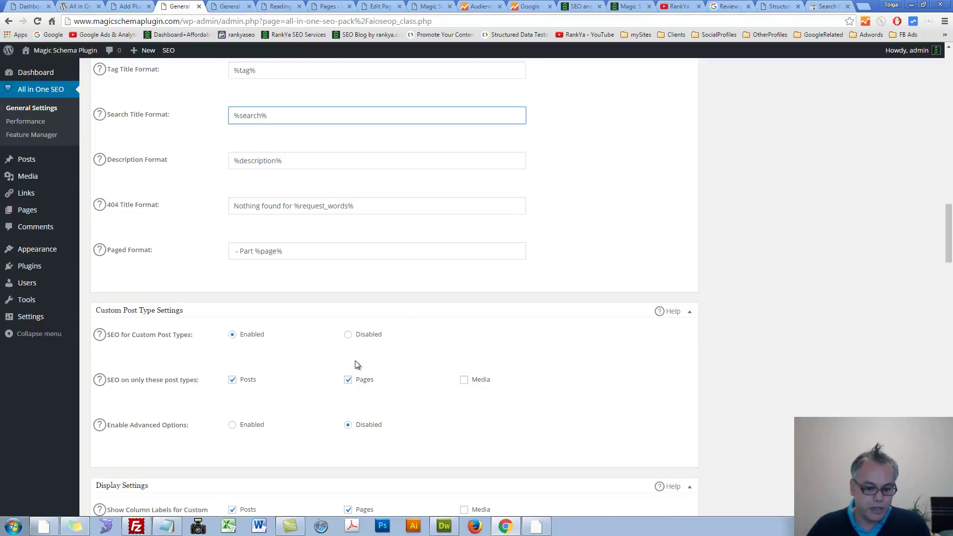
pyautogui.scroll(-1, 358, 365)
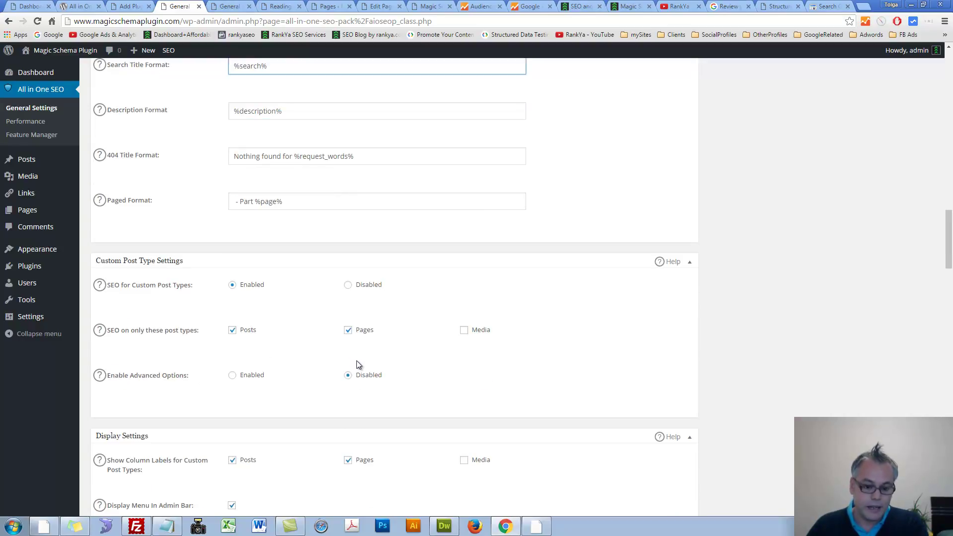
pyautogui.scroll(-1, 336, 355)
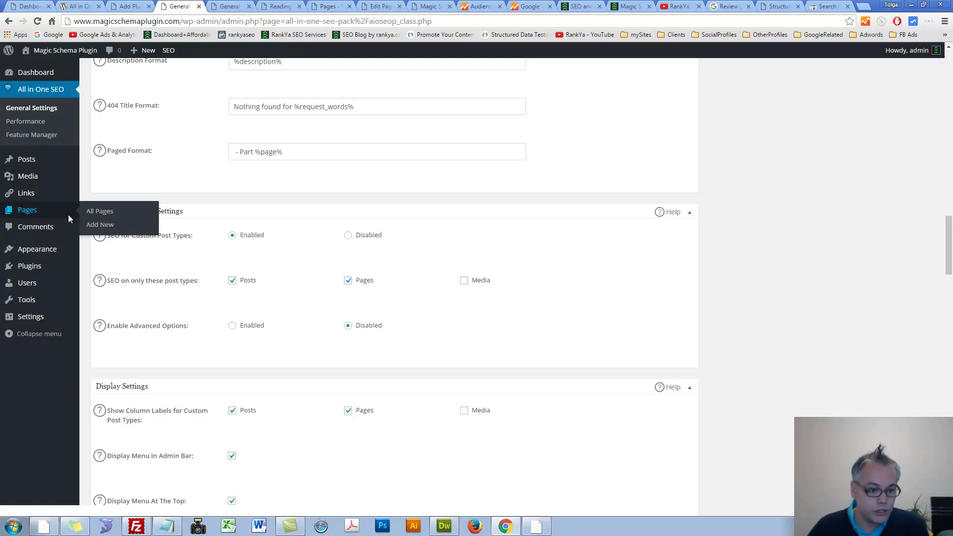
pyautogui.scroll(-2, 345, 310)
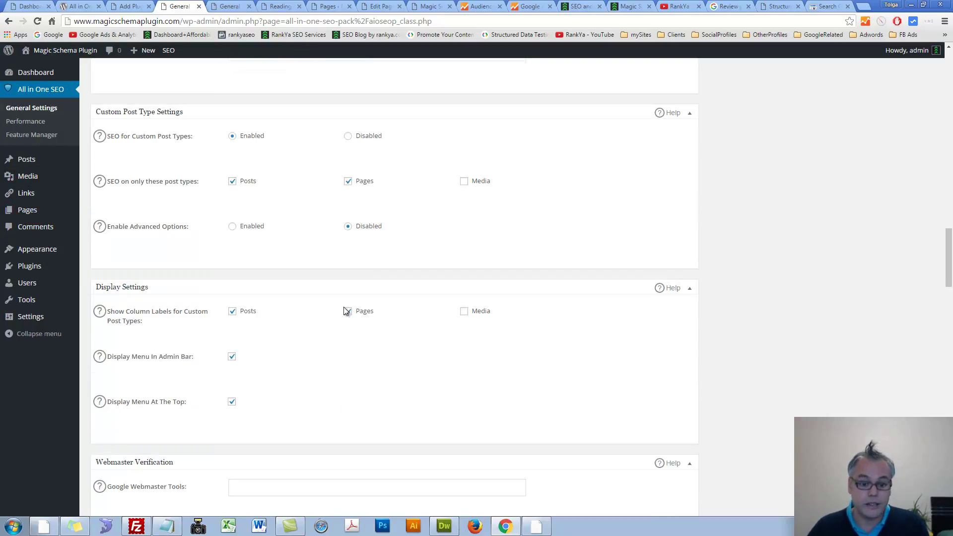
pyautogui.scroll(-3, 308, 269)
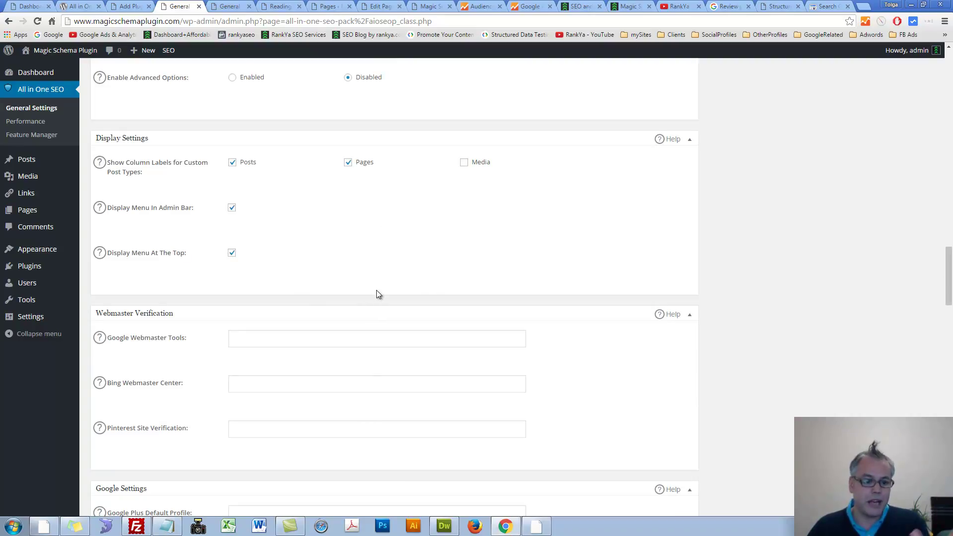
pyautogui.scroll(-1, 377, 294)
# - Focus the Google Webmaster Tools field, then bring up Search Console's HTML tag verification page
pyautogui.click(250, 294)
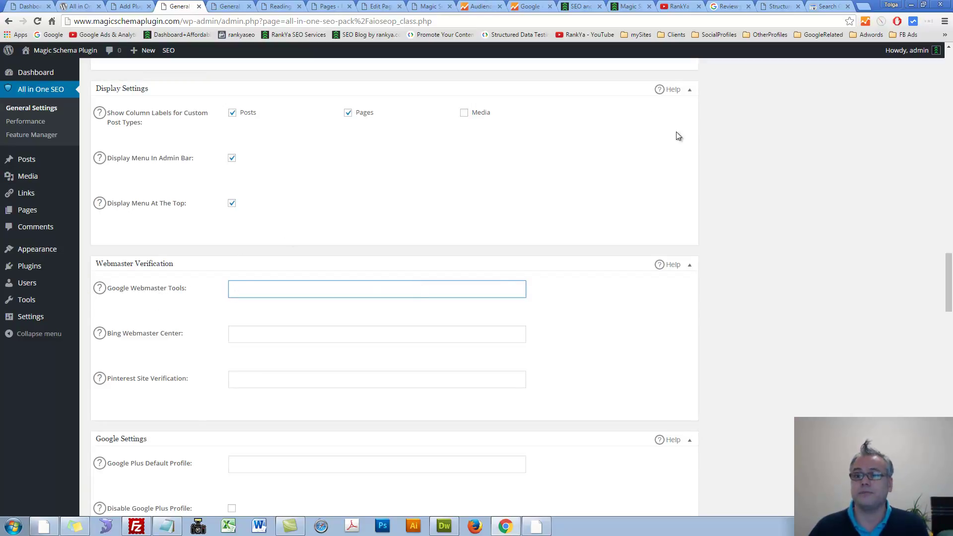
pyautogui.click(814, 7)
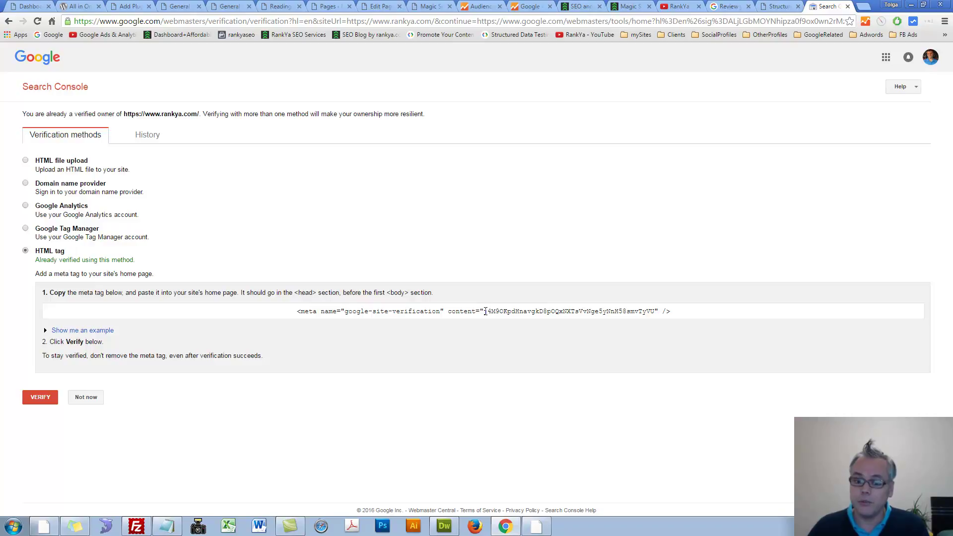
# - Copy just the content code from Search Console's verification meta tag into the Google Webmaster Tools field
pyautogui.moveTo(484, 310); pyautogui.dragTo(654, 314)
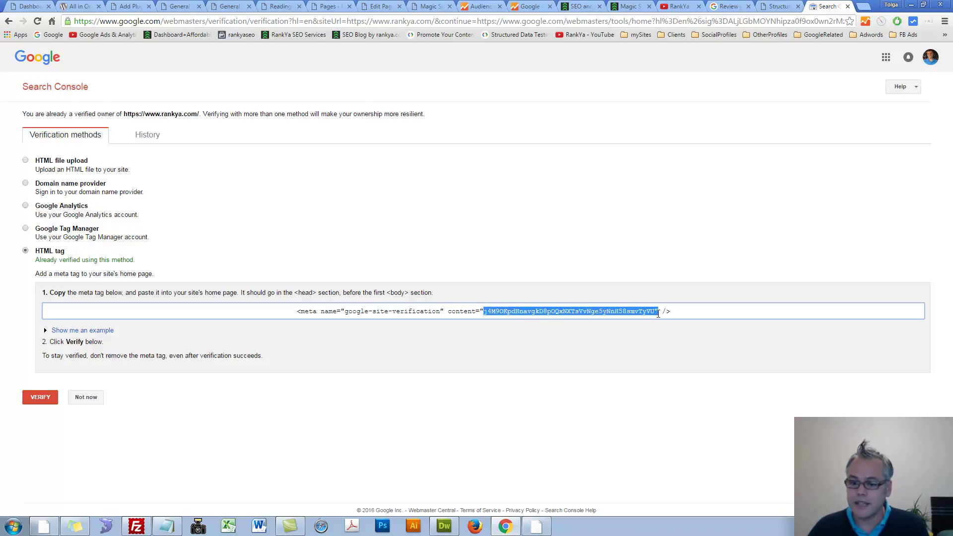
pyautogui.tripleClick(560, 309)
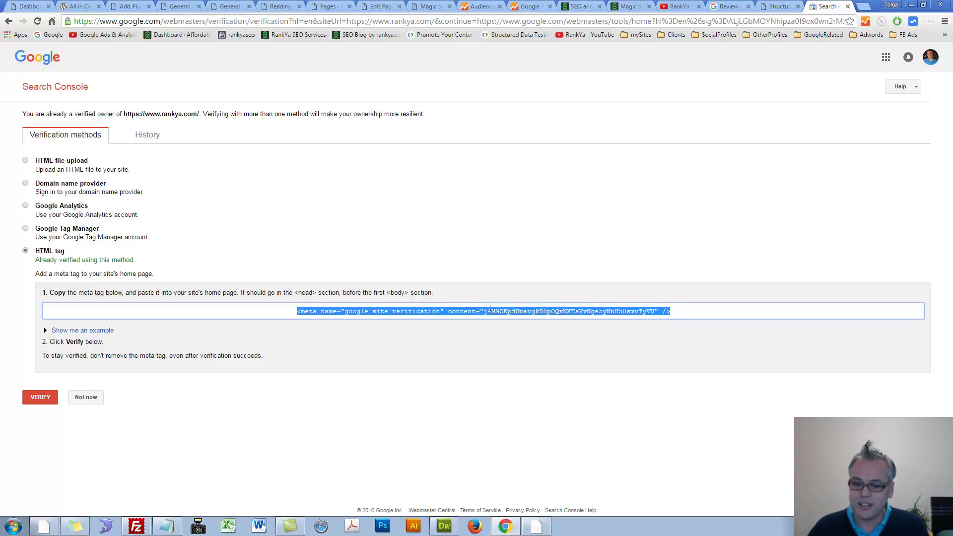
pyautogui.click(490, 309)
pyautogui.moveTo(516, 310); pyautogui.dragTo(297, 311)
pyautogui.tripleClick(519, 313)
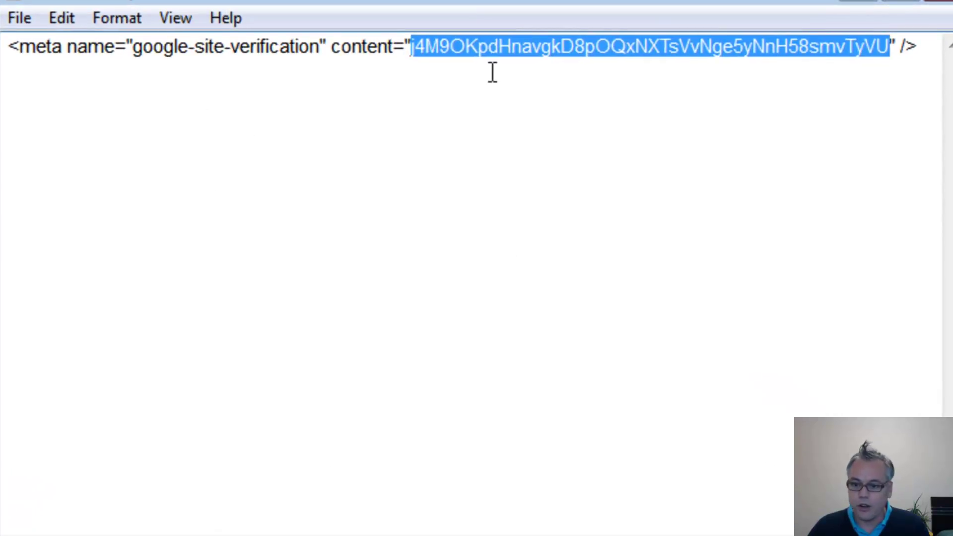
pyautogui.click(525, 66)
pyautogui.moveTo(410, 47); pyautogui.dragTo(886, 44)
pyautogui.rightClick(760, 55)
pyautogui.click(726, 137)
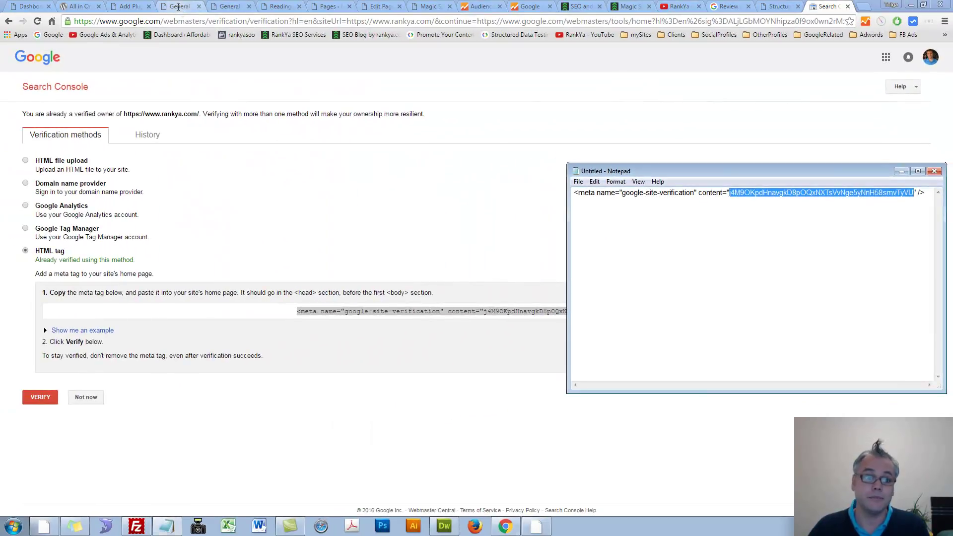
pyautogui.click(179, 7)
pyautogui.hotkey('ctrl', 'v')
pyautogui.click(399, 317)
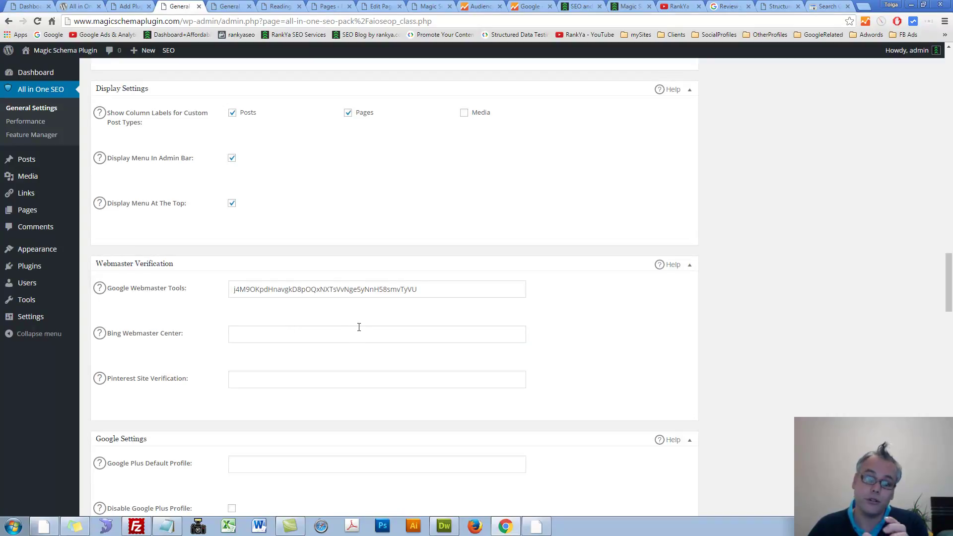
pyautogui.scroll(-5, 352, 333)
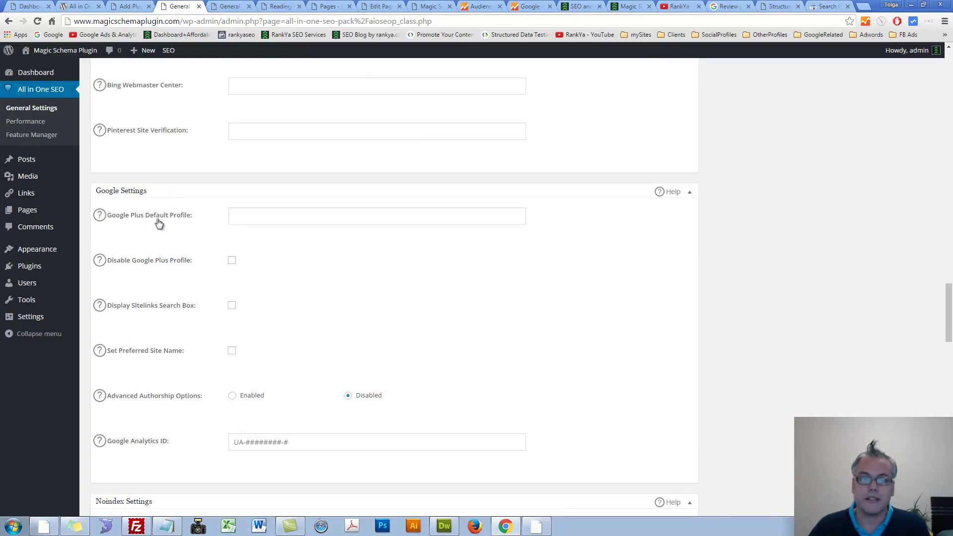
pyautogui.click(98, 215)
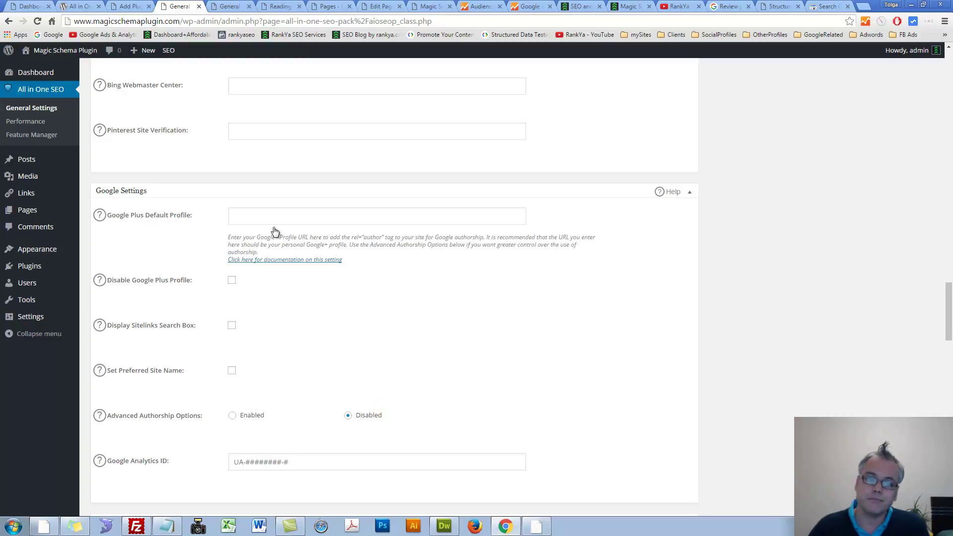
pyautogui.click(105, 215)
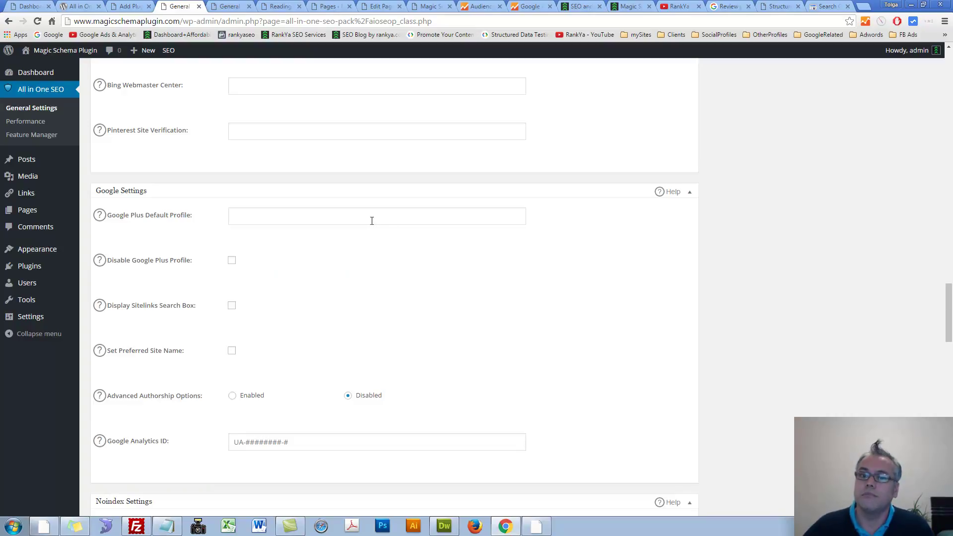
pyautogui.click(864, 6)
pyautogui.write('google discontines author markup')
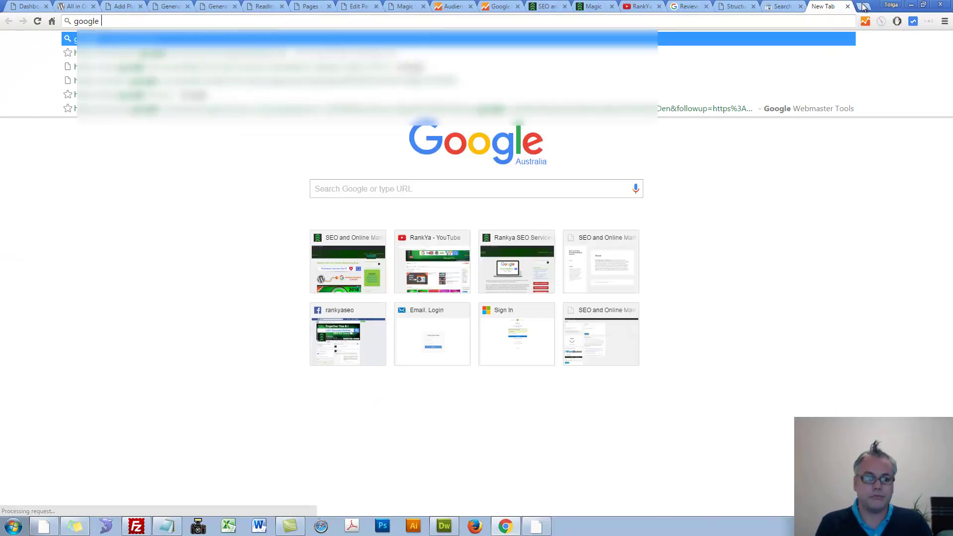
pyautogui.press('Return')
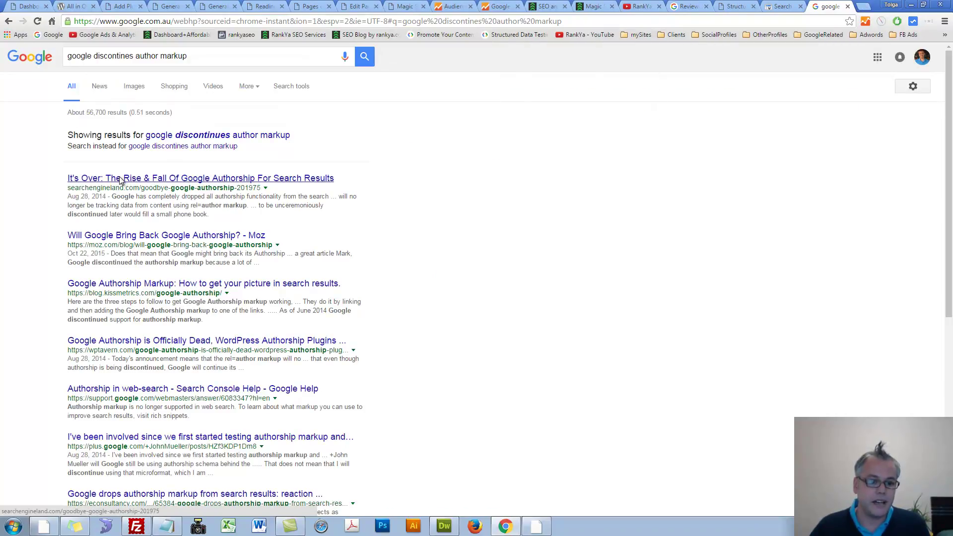
pyautogui.middleClick(128, 179)
pyautogui.click(804, 6)
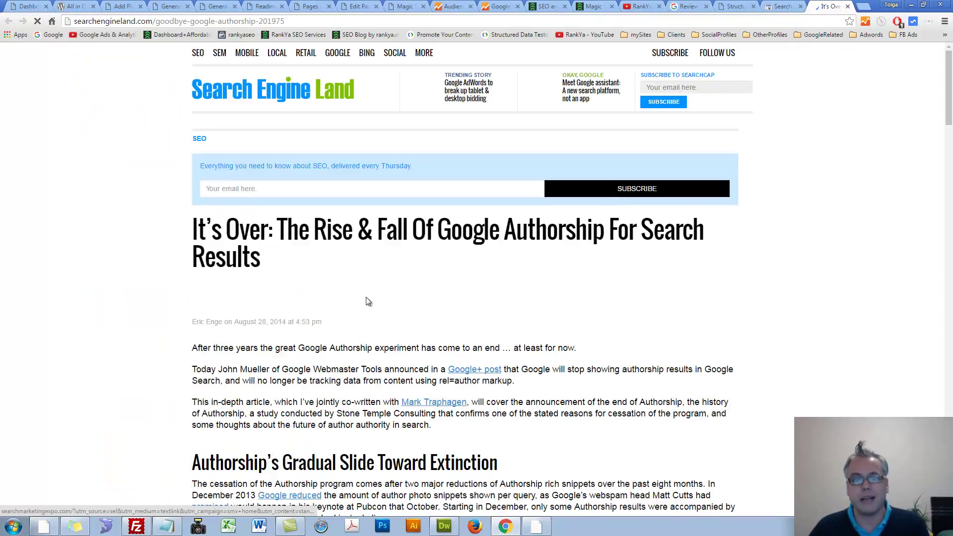
pyautogui.scroll(-7, 126, 314)
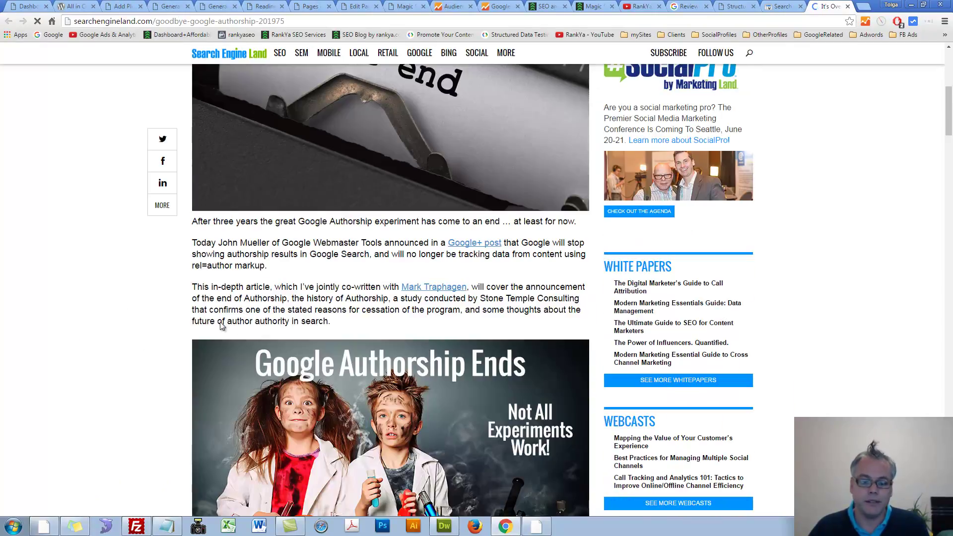
pyautogui.click(848, 6)
pyautogui.click(193, 7)
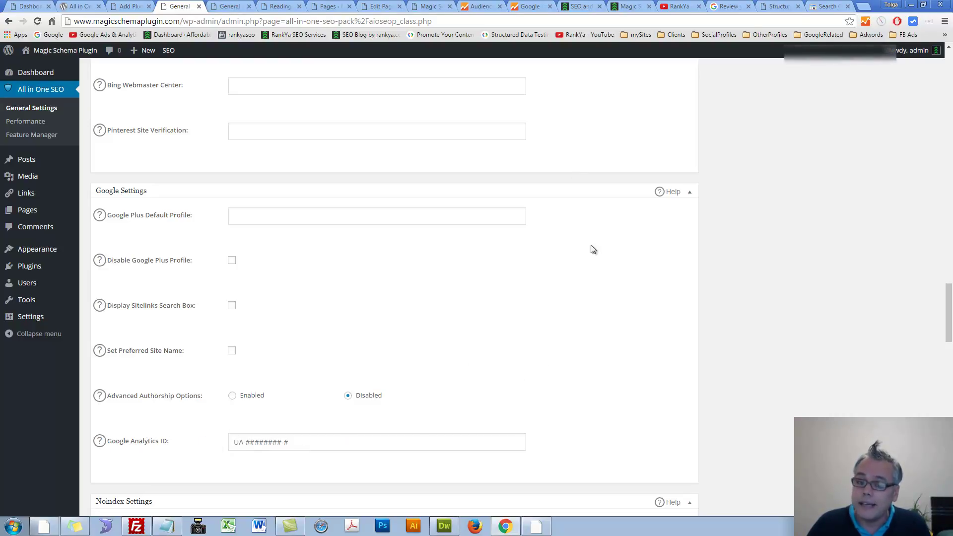
# - Copy the rankya.com property's tracking ID from Analytics into the Google Analytics ID field
pyautogui.click(477, 6)
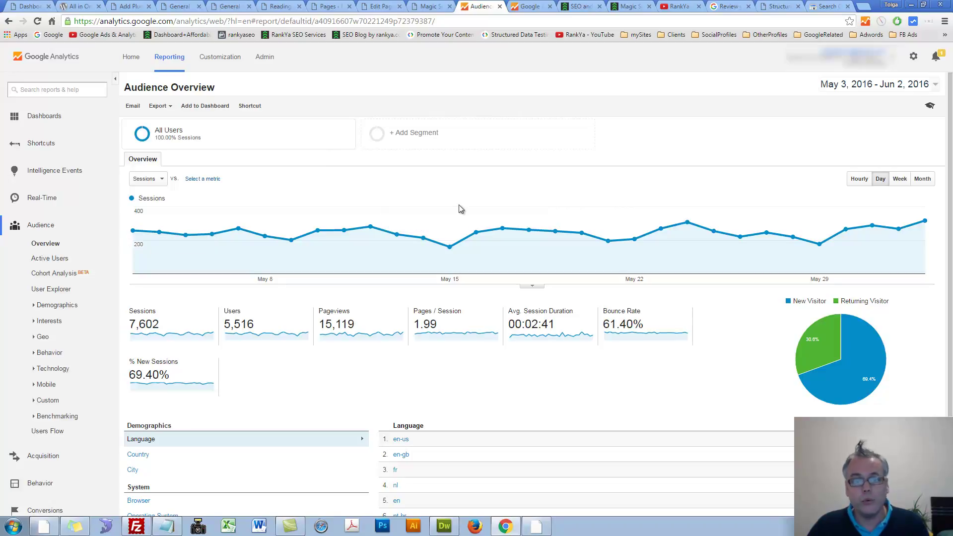
pyautogui.moveTo(435, 219)
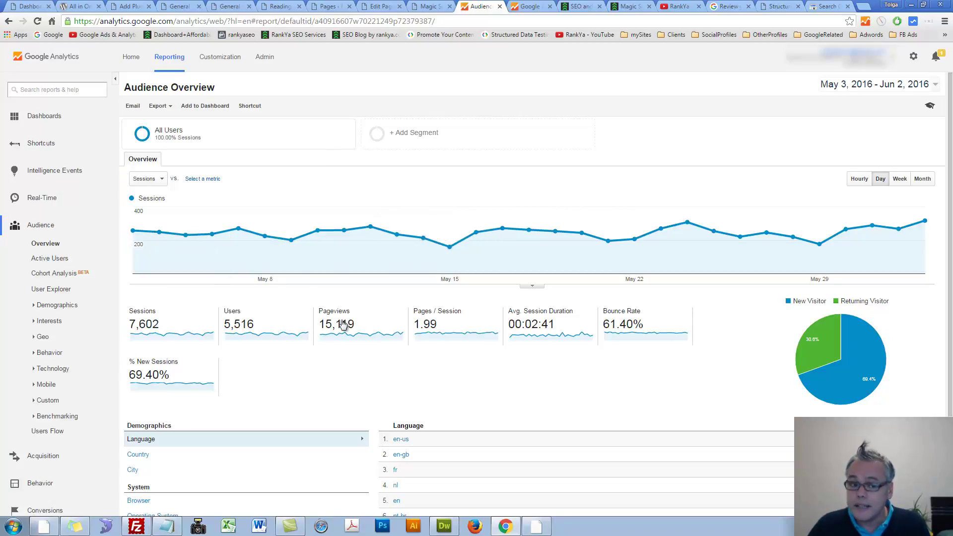
pyautogui.click(263, 56)
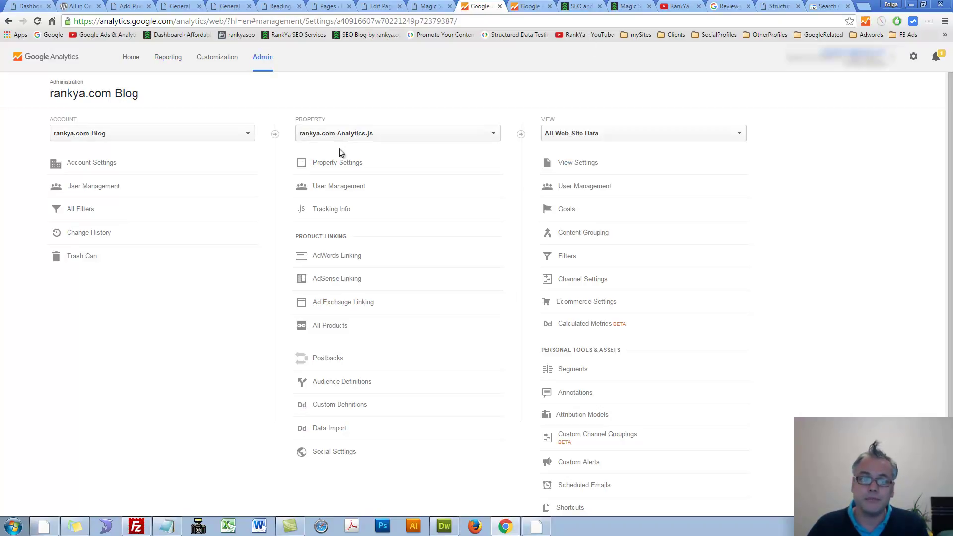
pyautogui.click(338, 157)
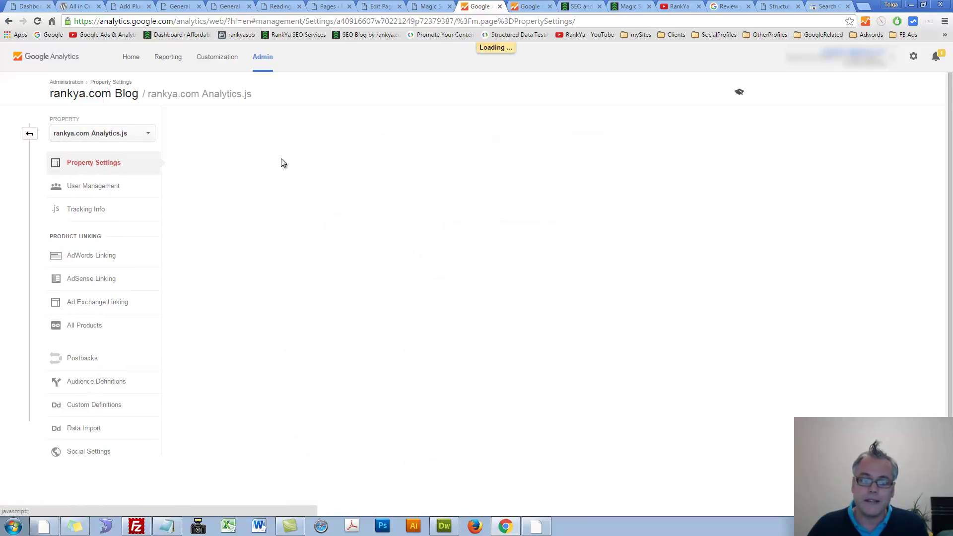
pyautogui.moveTo(218, 175); pyautogui.dragTo(172, 177)
pyautogui.rightClick(171, 176)
pyautogui.click(196, 181)
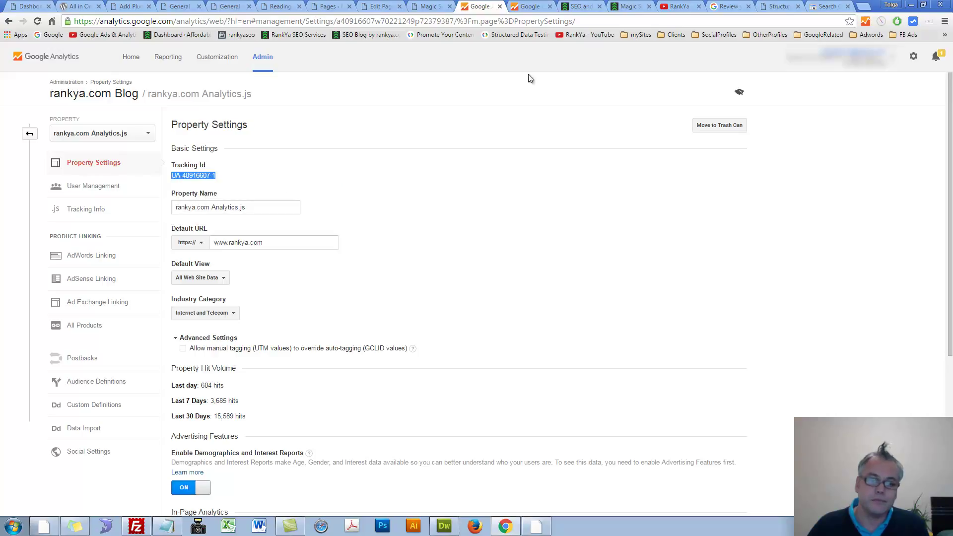
pyautogui.click(180, 7)
pyautogui.click(284, 442)
pyautogui.hotkey('ctrl', 'v')
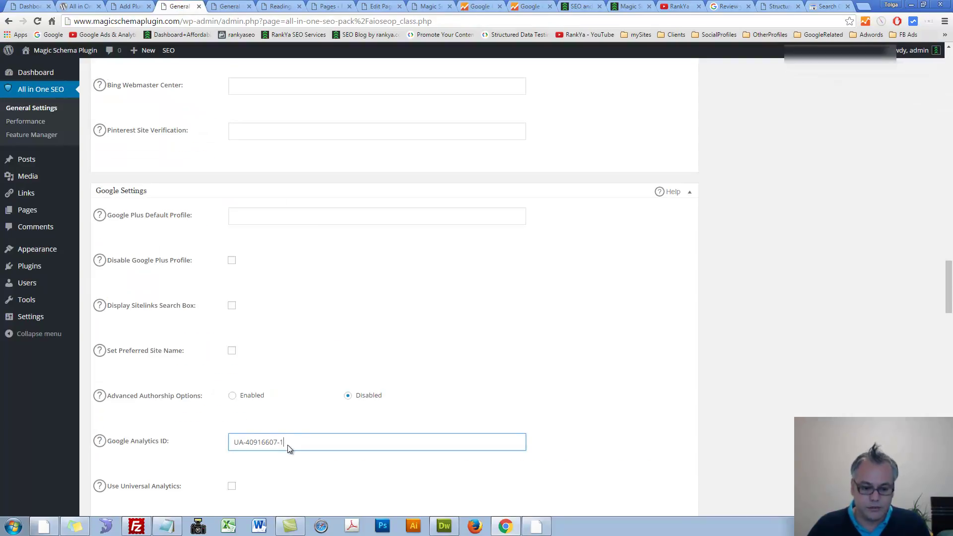
# - Return to the Analytics admin overview, then select and clear the entered Analytics ID in WordPress
pyautogui.click(480, 6)
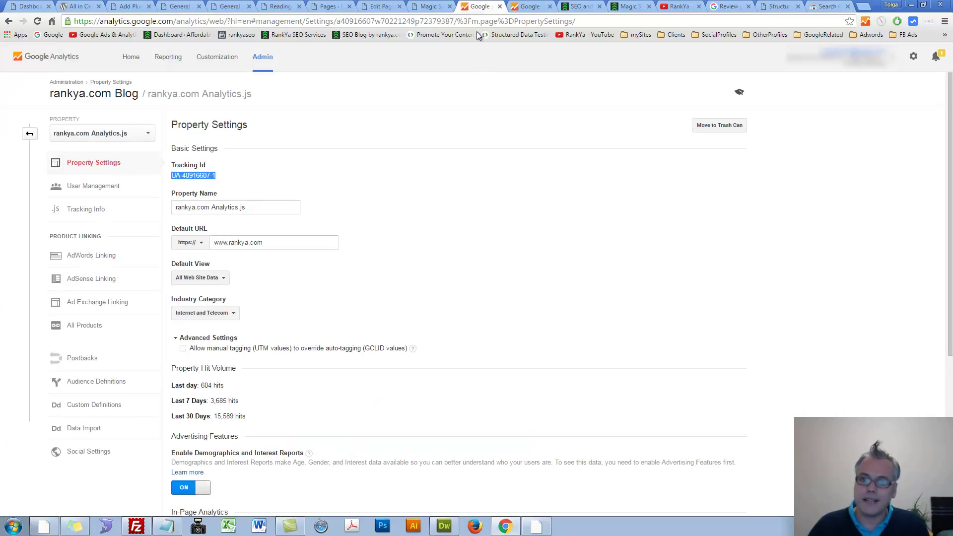
pyautogui.click(30, 133)
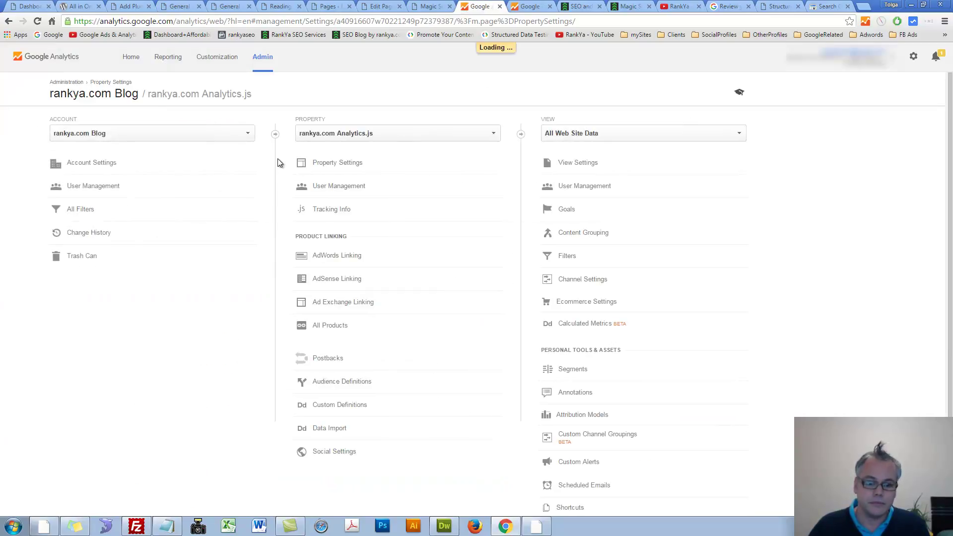
pyautogui.click(181, 5)
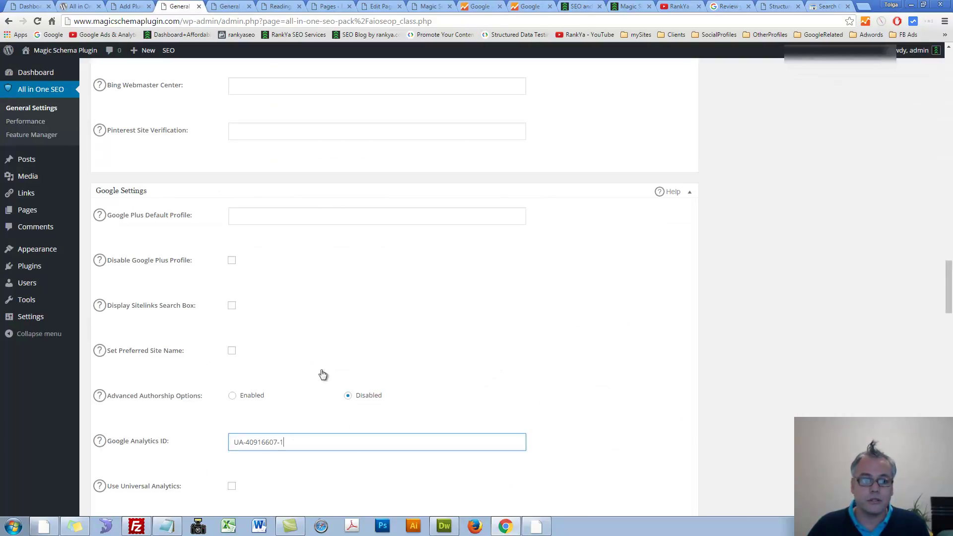
pyautogui.tripleClick(301, 446)
pyautogui.click(553, 429)
# - Copy the rankya.com website tracking script from the Tracking Code page and return to WordPress
pyautogui.click(480, 7)
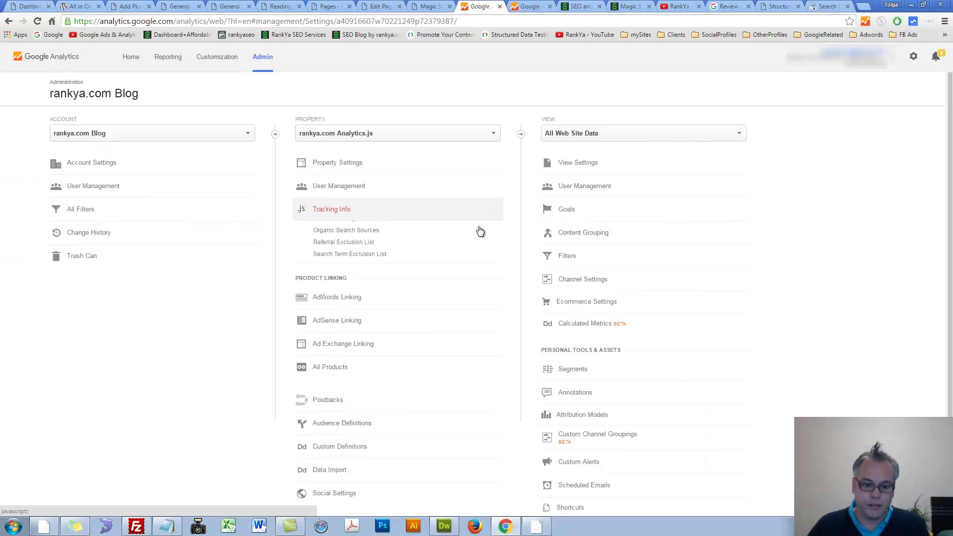
pyautogui.click(320, 211)
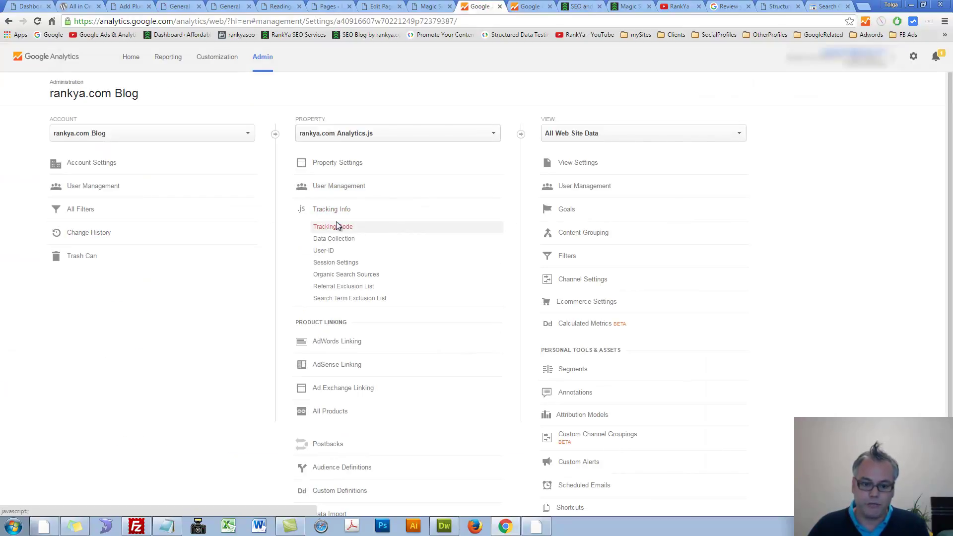
pyautogui.click(336, 227)
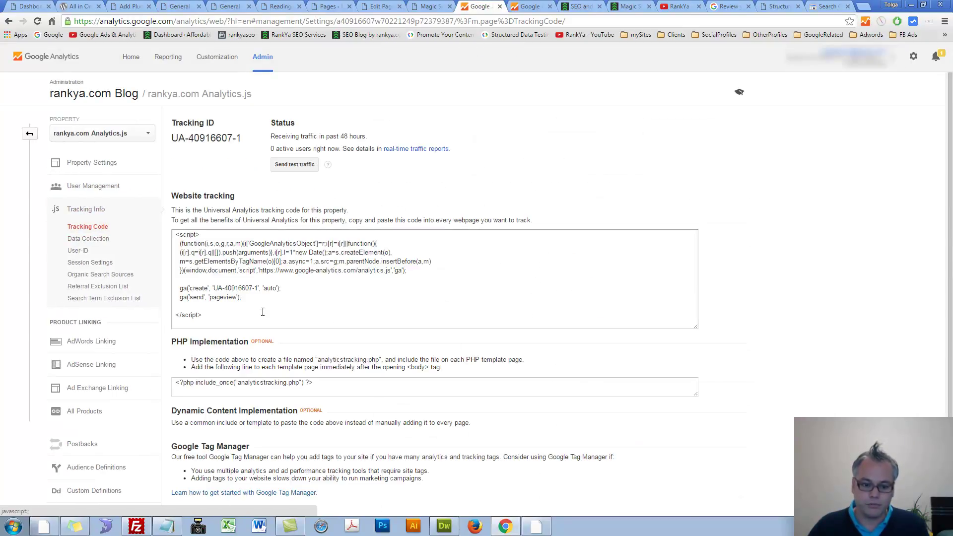
pyautogui.click(252, 314)
pyautogui.rightClick(199, 251)
pyautogui.click(211, 254)
pyautogui.click(180, 7)
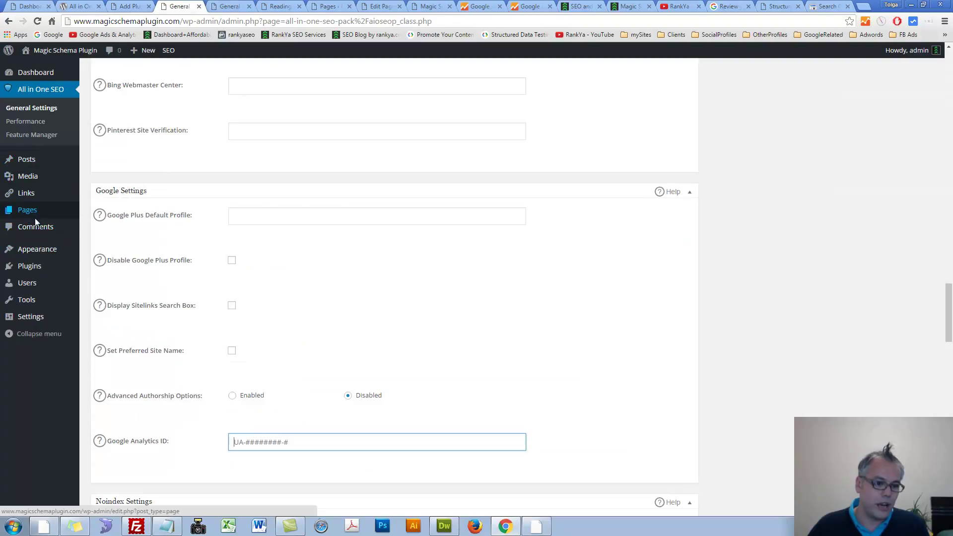
# - Open Appearance > Editor in a background tab and start a new blank browser tab
pyautogui.moveTo(30, 251)
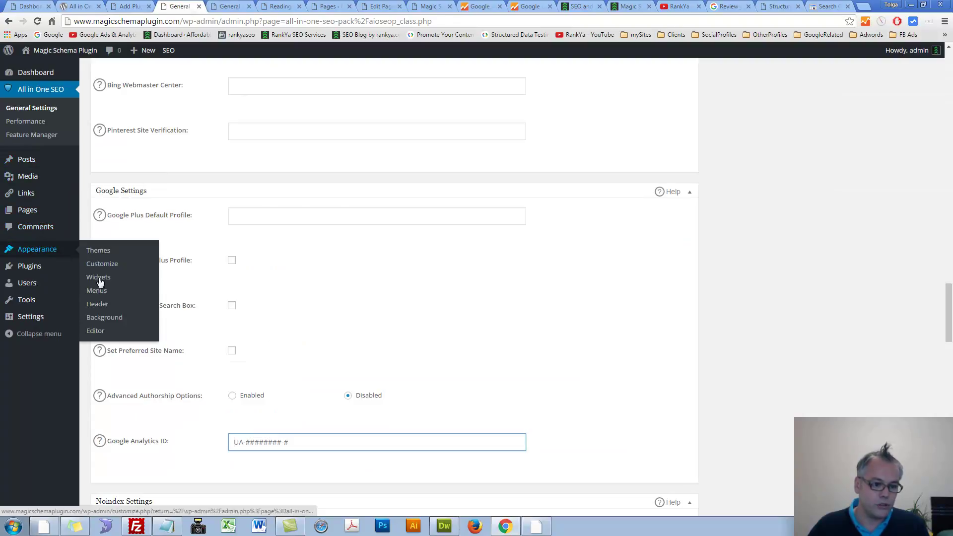
pyautogui.middleClick(88, 330)
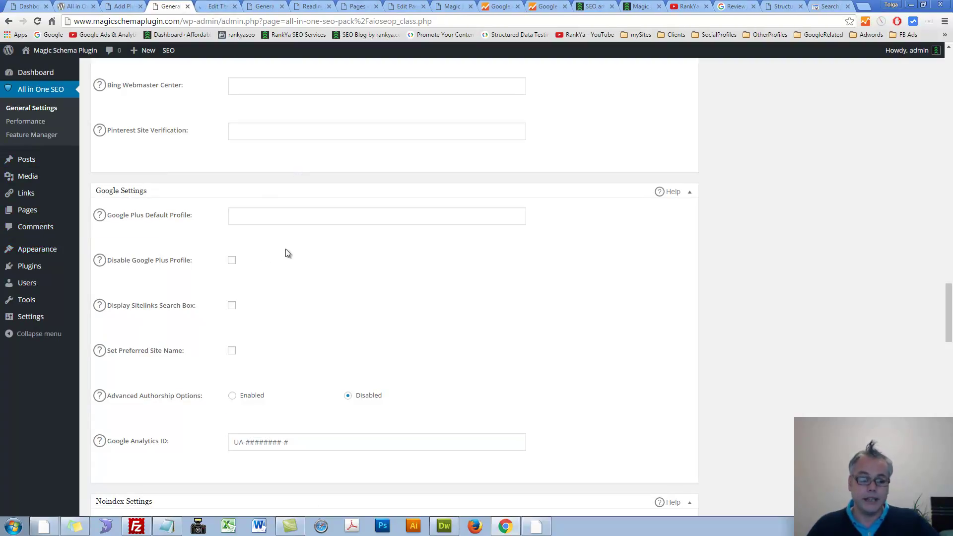
pyautogui.moveTo(27, 258)
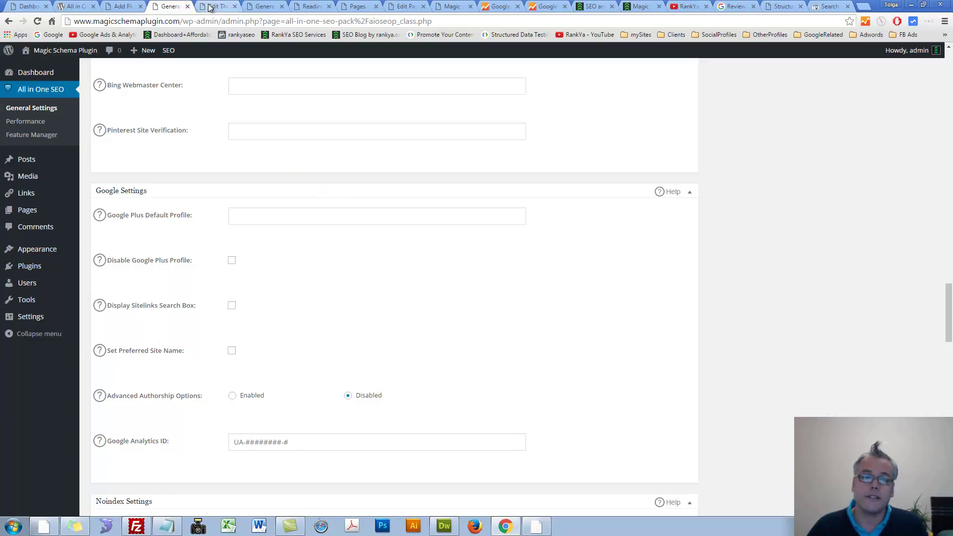
pyautogui.click(864, 6)
# - Open the hosting File Manager and edit header.php in wp-content's rankya theme folder
pyautogui.click(639, 34)
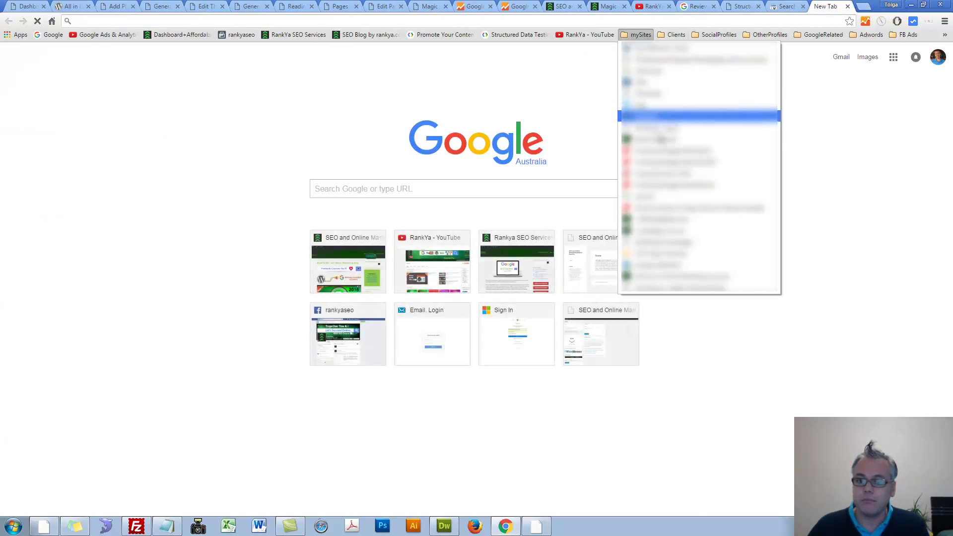
pyautogui.click(694, 161)
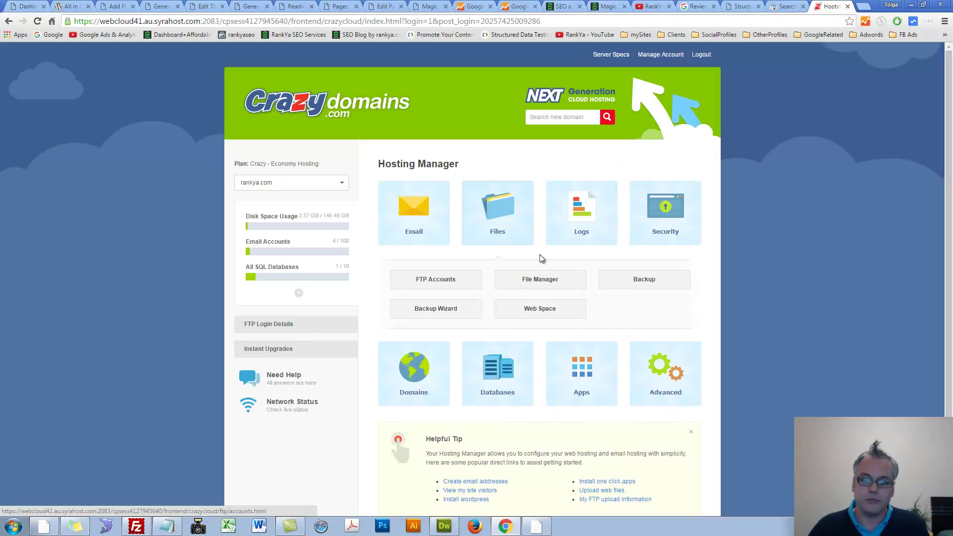
pyautogui.click(540, 278)
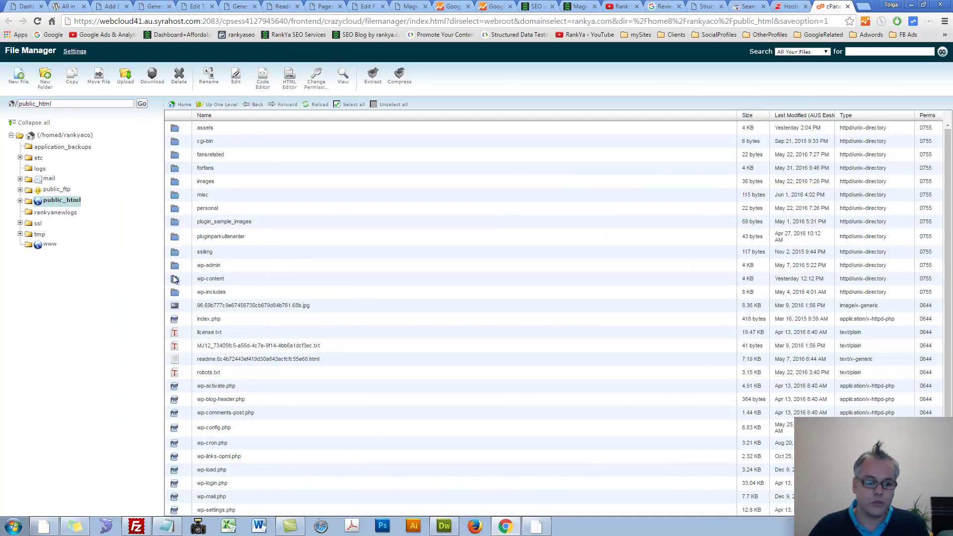
pyautogui.doubleClick(174, 280)
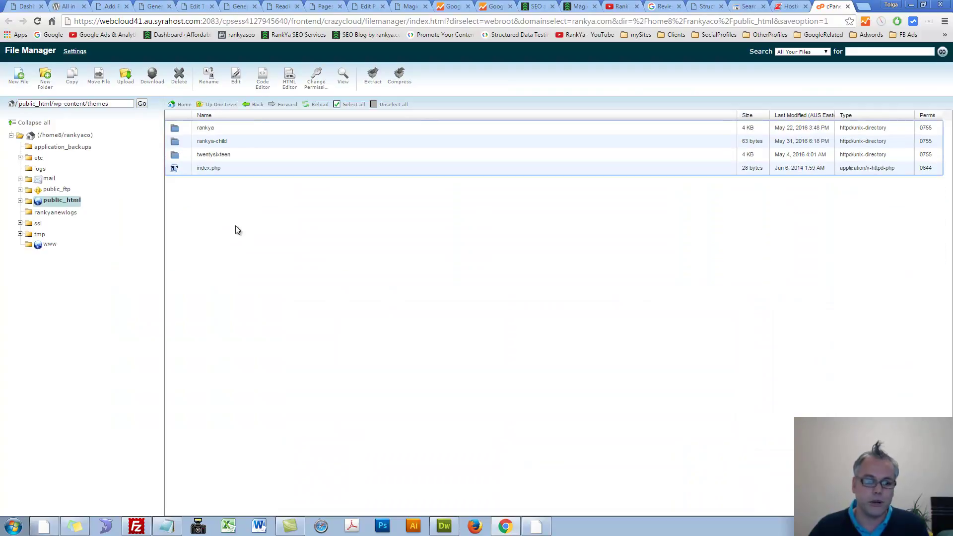
pyautogui.doubleClick(176, 129)
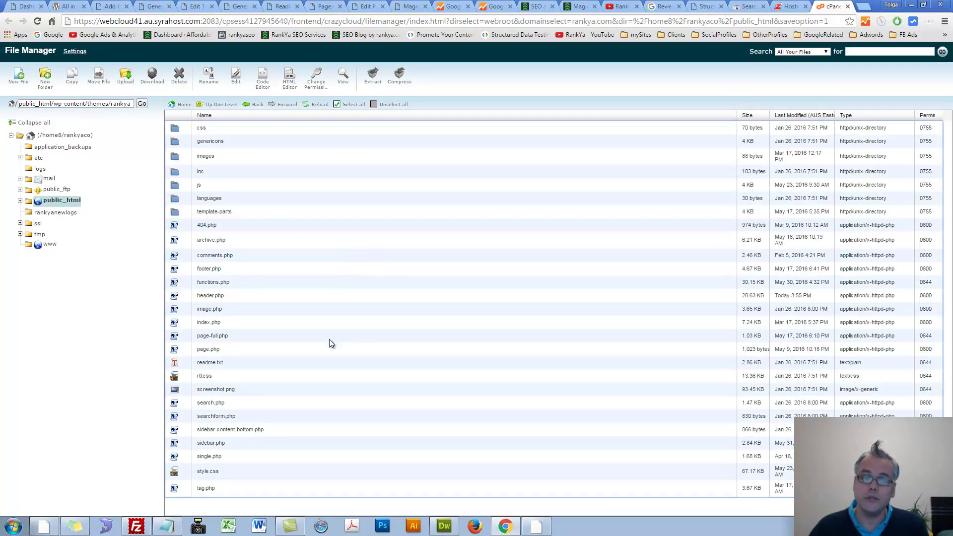
pyautogui.click(179, 301)
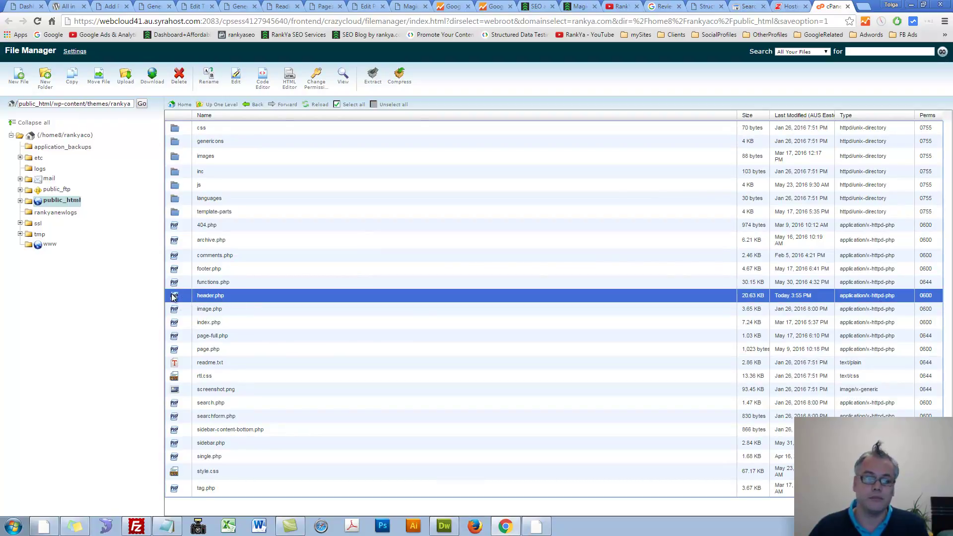
pyautogui.rightClick(175, 300)
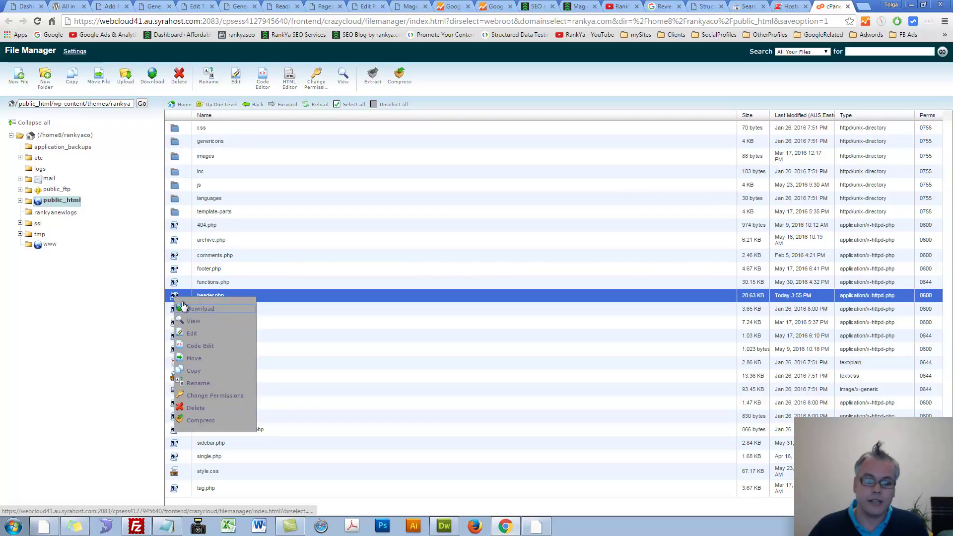
pyautogui.click(189, 335)
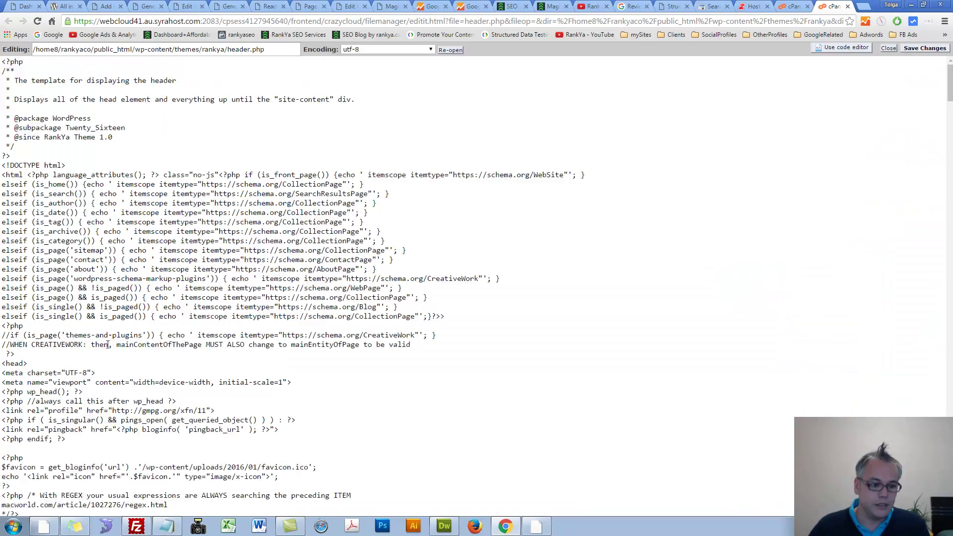
# - Search header.php for </head and paste the Analytics tracking script just above it
pyautogui.scroll(-2, 55, 344)
pyautogui.moveTo(28, 214); pyautogui.dragTo(1, 215)
pyautogui.click(38, 220)
pyautogui.scroll(-20, 58, 332)
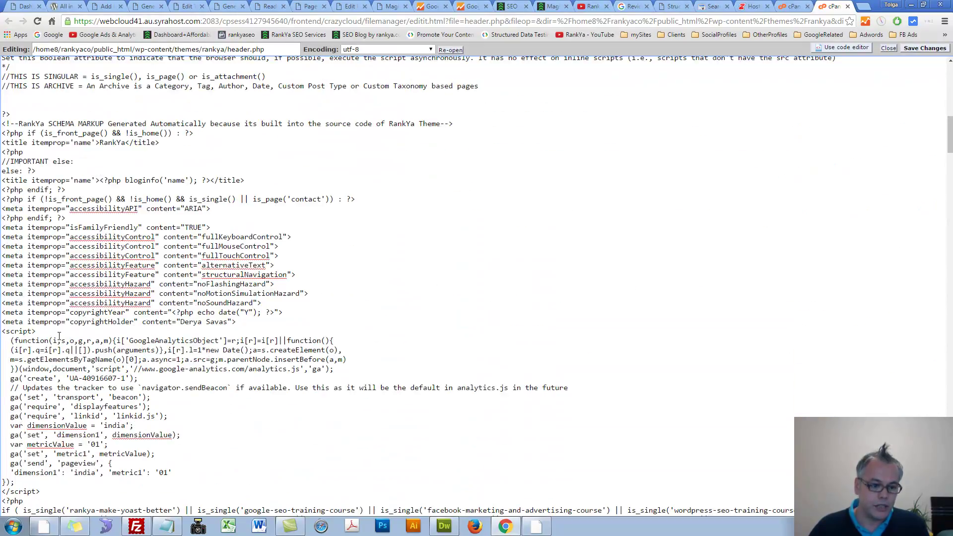
pyautogui.scroll(-7, 59, 337)
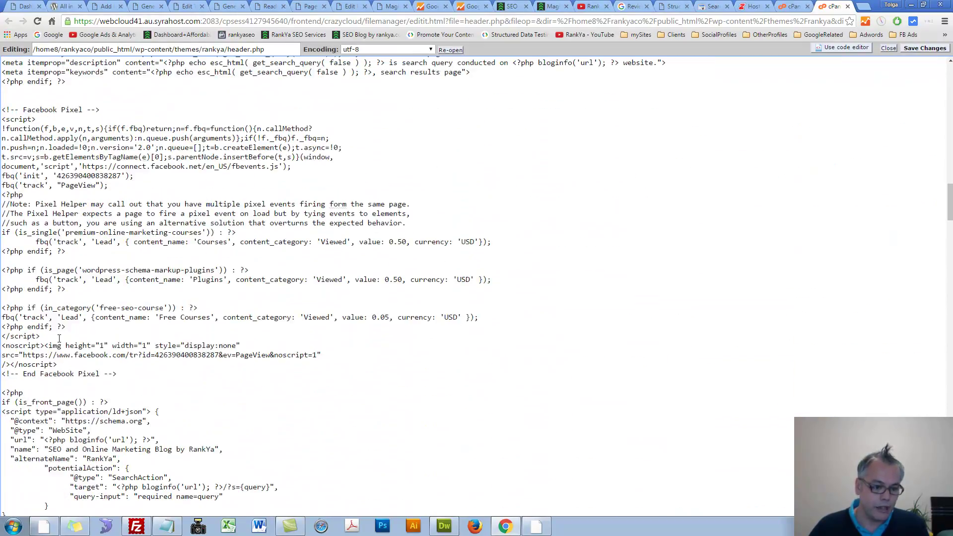
pyautogui.hotkey('ctrl', 'f')
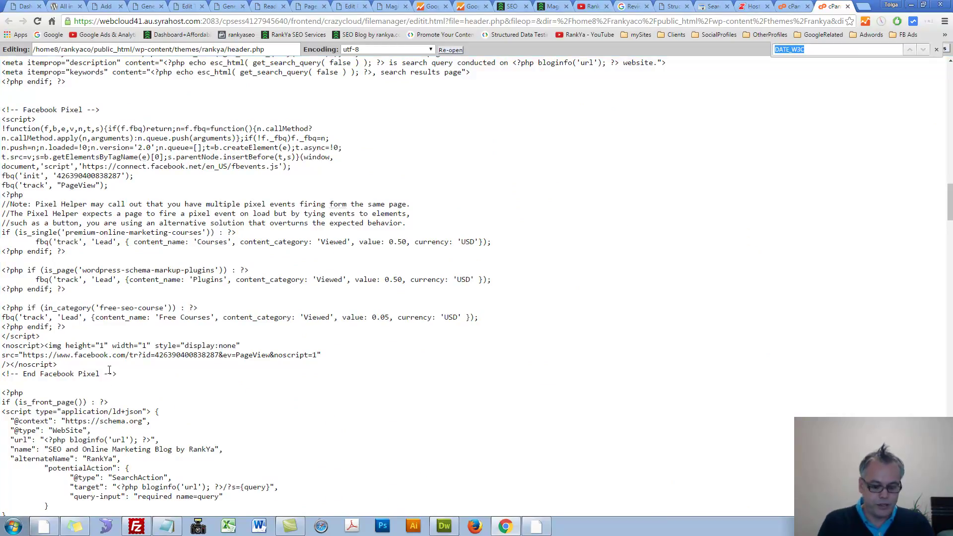
pyautogui.write('<')
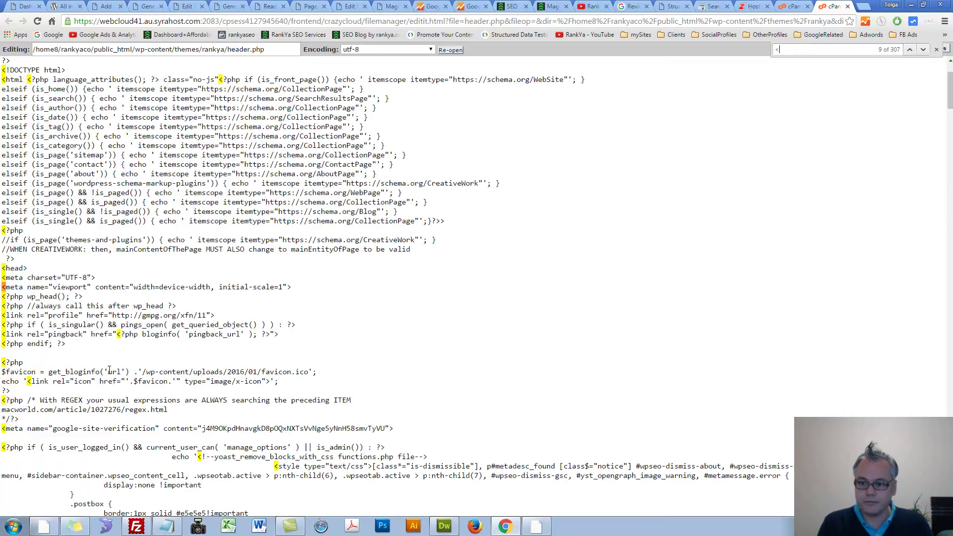
pyautogui.write('/head')
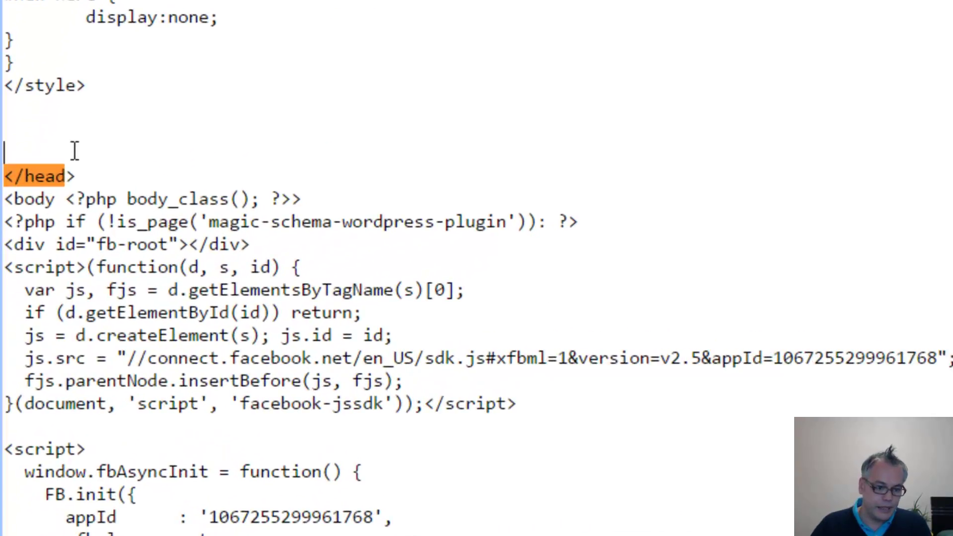
pyautogui.hotkey('ctrl', 'v')
pyautogui.press('Return')
pyautogui.press('Return')
pyautogui.press('Return')
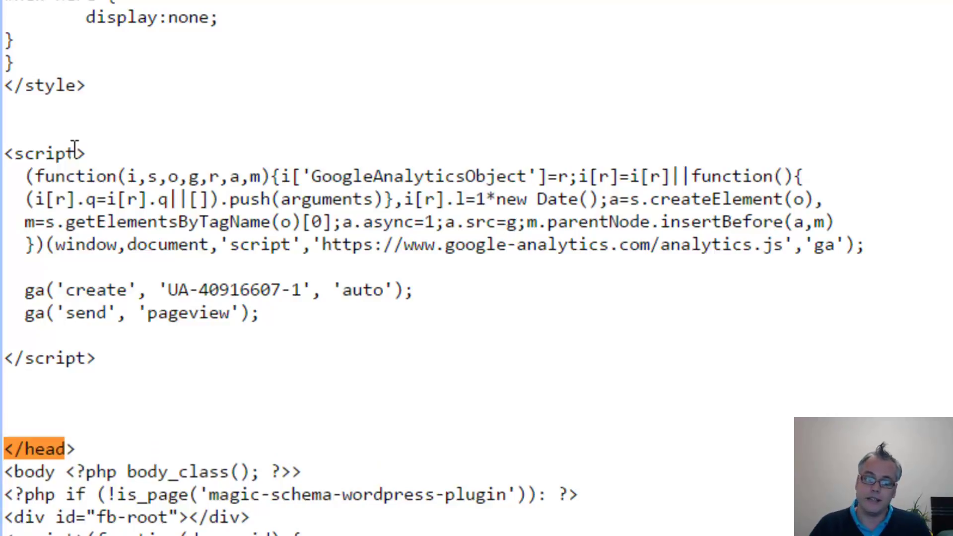
# - Open Analytics Property Settings and open the enhanced link attribution setup help in a new tab
pyautogui.click(432, 7)
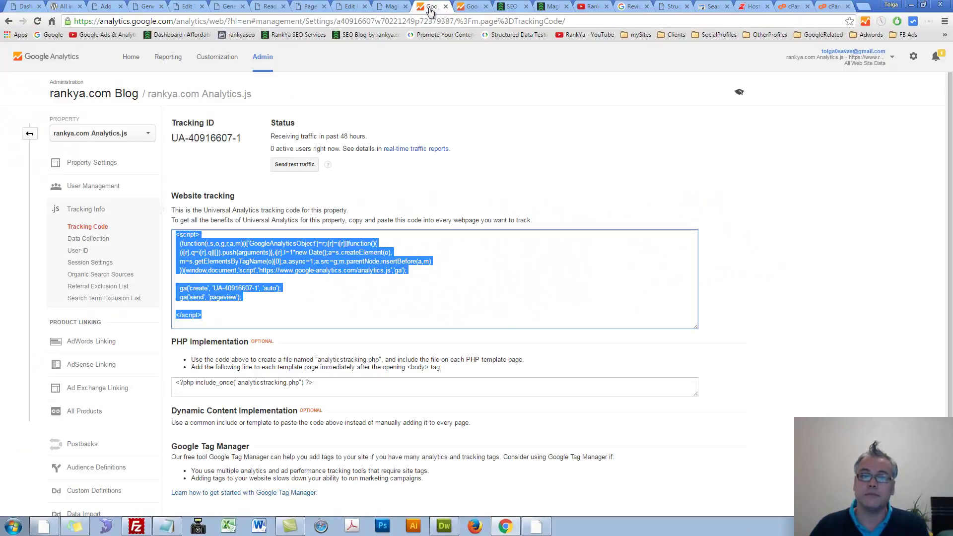
pyautogui.click(78, 163)
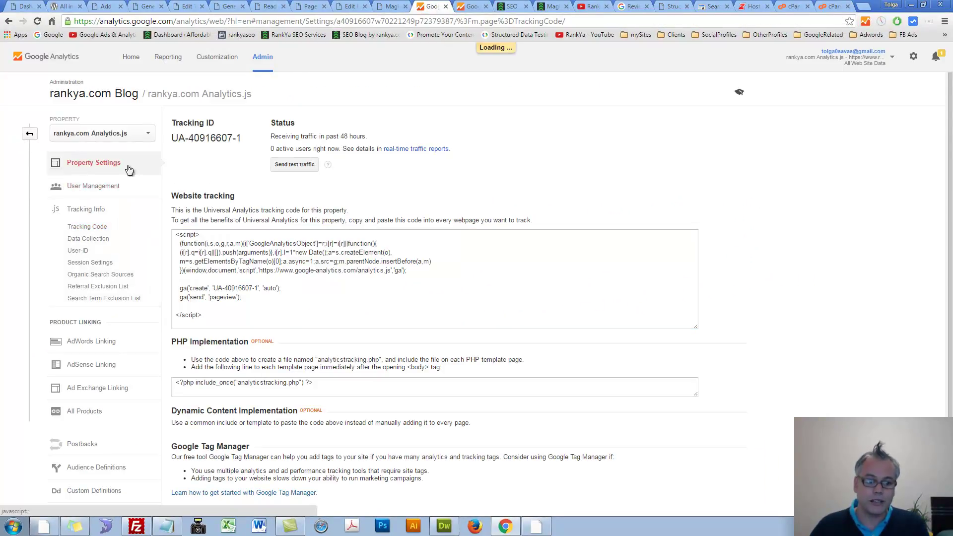
pyautogui.click(29, 135)
pyautogui.click(447, 169)
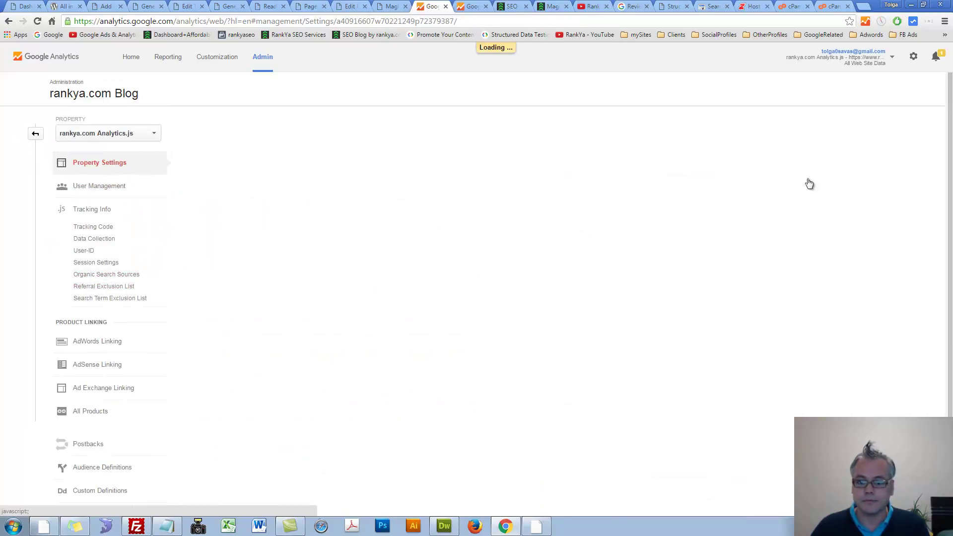
pyautogui.scroll(-2, 412, 304)
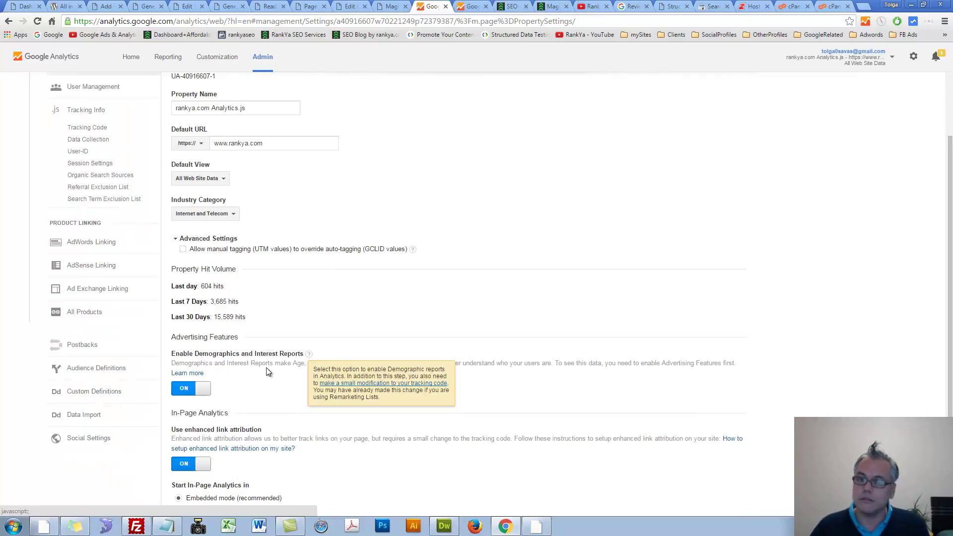
pyautogui.scroll(-2, 310, 355)
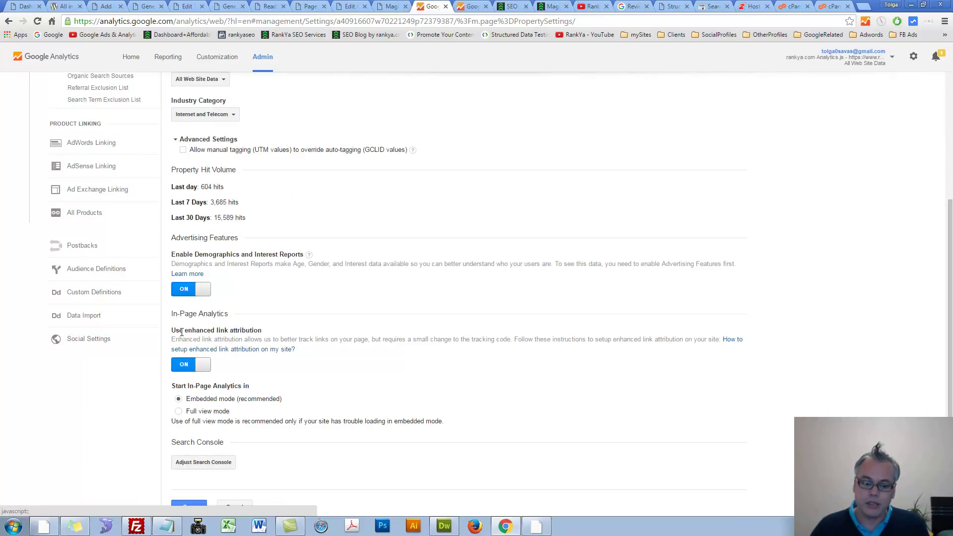
pyautogui.moveTo(187, 328); pyautogui.dragTo(244, 330)
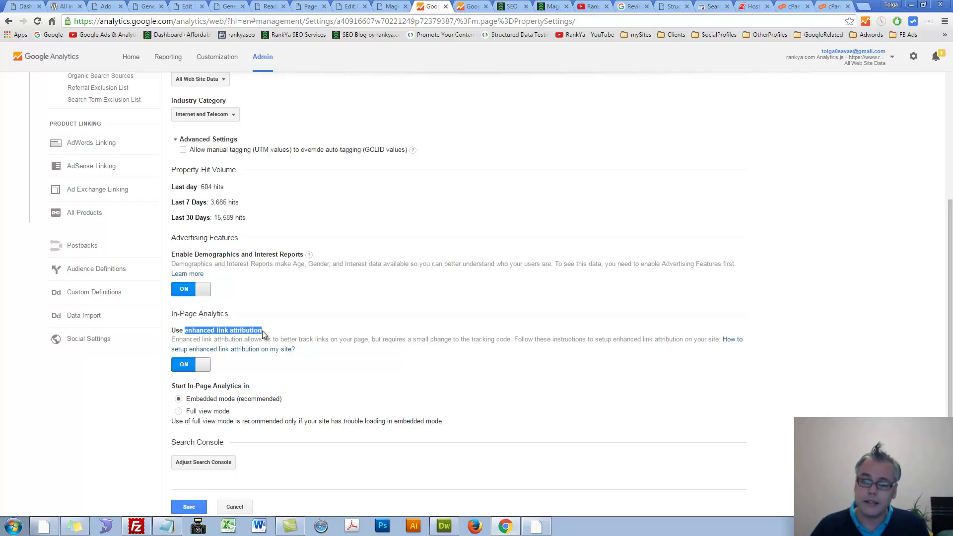
pyautogui.middleClick(239, 350)
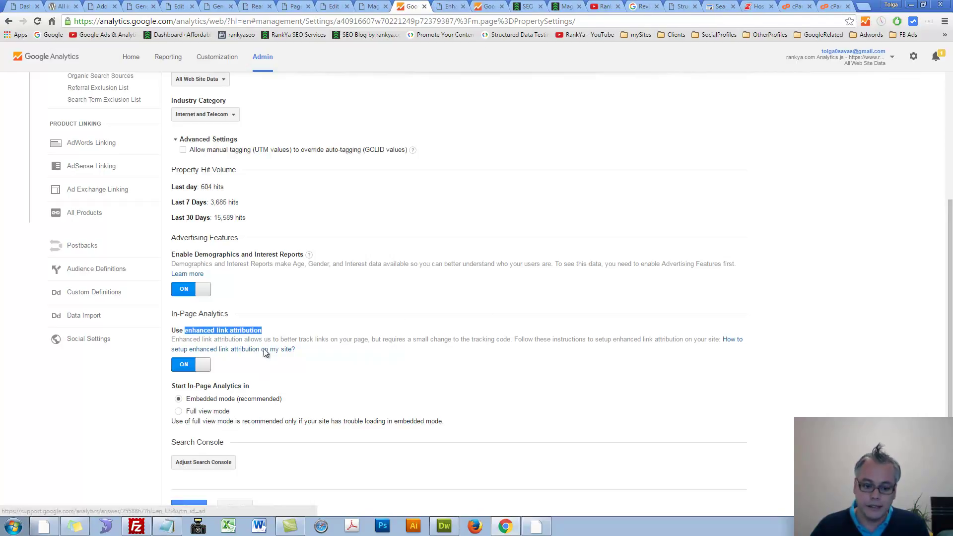
# - Copy ga('require', 'linkid'); from the help page onto a new line below ga('create'...) in header.php
pyautogui.click(437, 6)
pyautogui.scroll(-2, 171, 387)
pyautogui.moveTo(90, 317); pyautogui.dragTo(195, 315)
pyautogui.rightClick(147, 320)
pyautogui.click(162, 323)
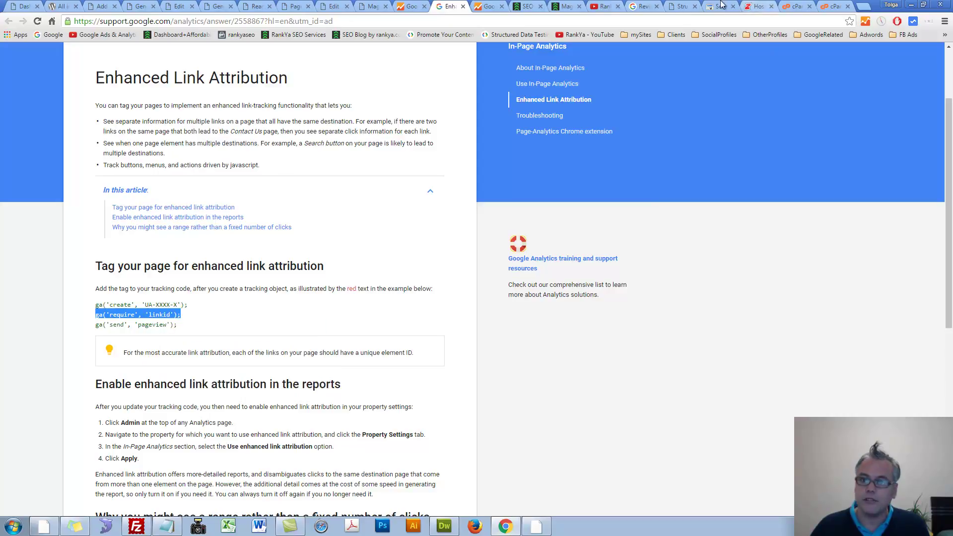
pyautogui.click(835, 6)
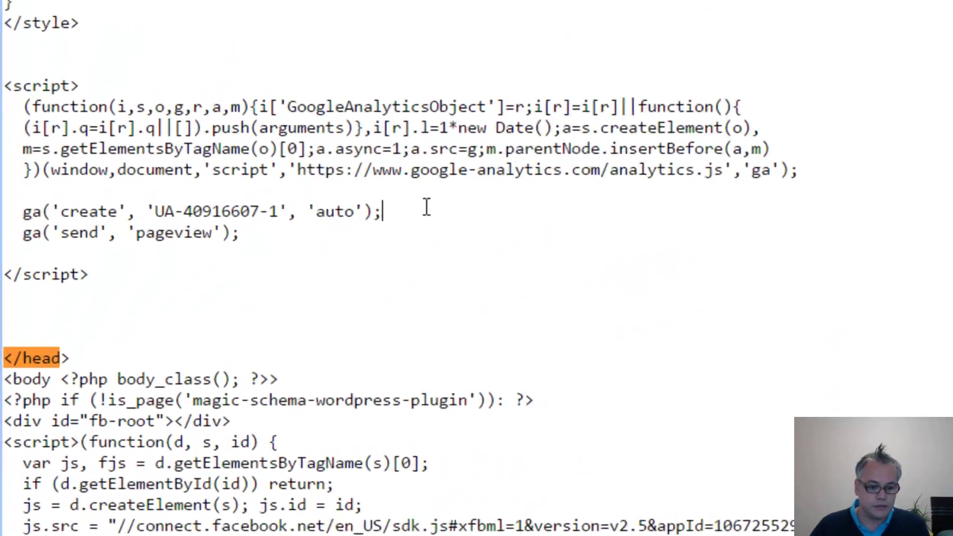
pyautogui.click(439, 201)
pyautogui.press('Return')
pyautogui.hotkey('ctrl', 'v')
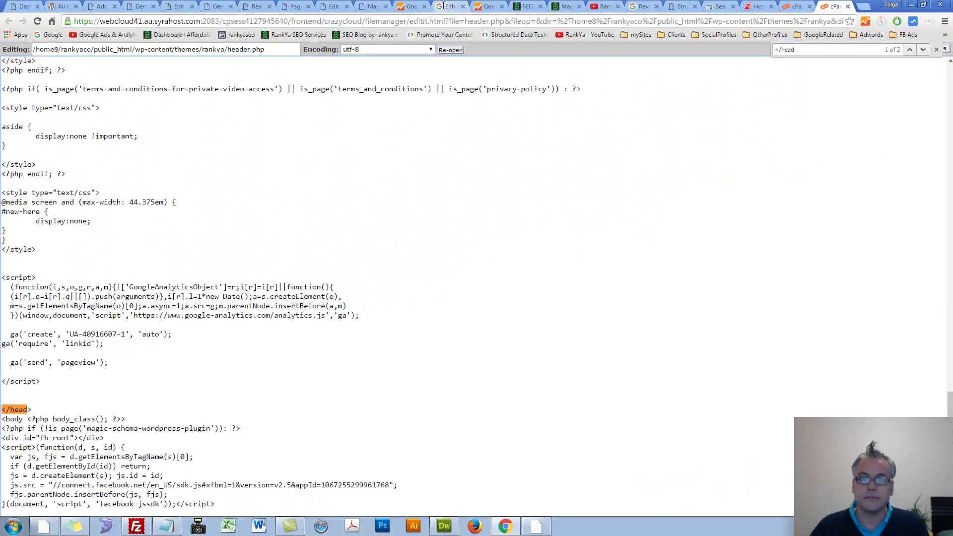
# - Check the help page again, close the find bar, and close the header.php editor
pyautogui.click(444, 6)
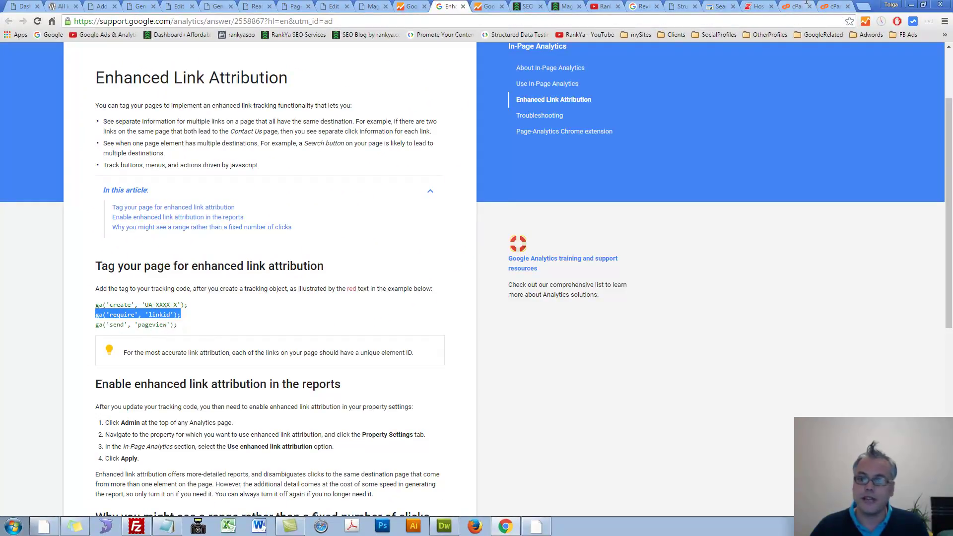
pyautogui.click(831, 6)
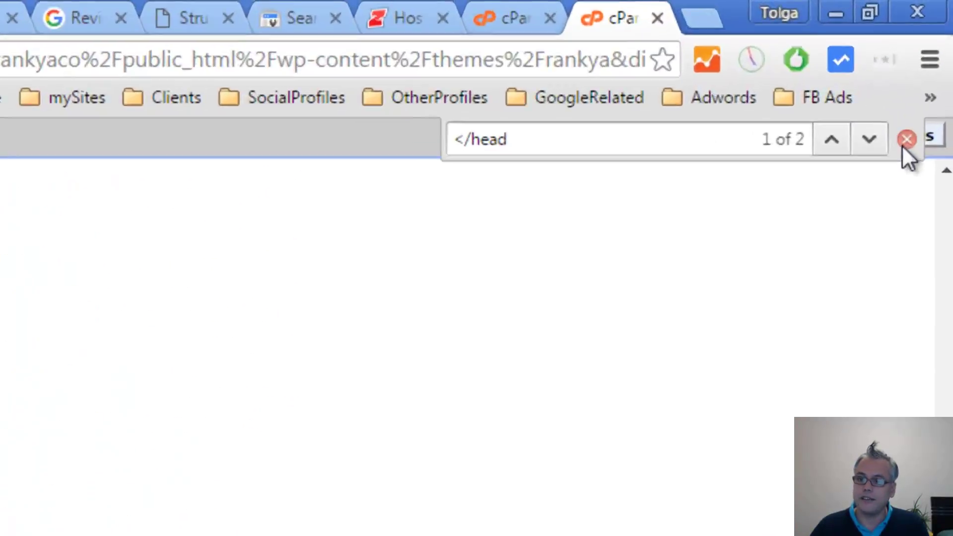
pyautogui.click(936, 49)
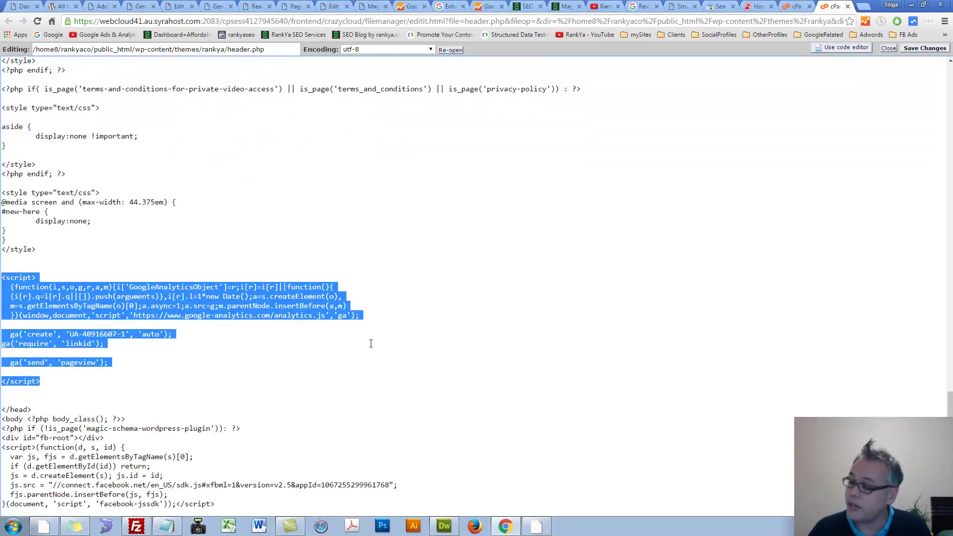
pyautogui.click(114, 353)
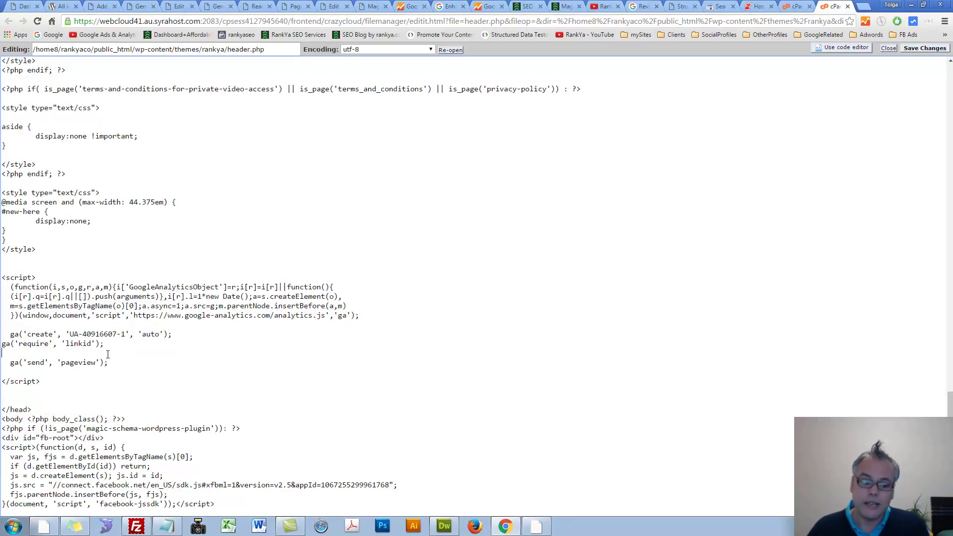
pyautogui.moveTo(110, 347); pyautogui.dragTo(2, 347)
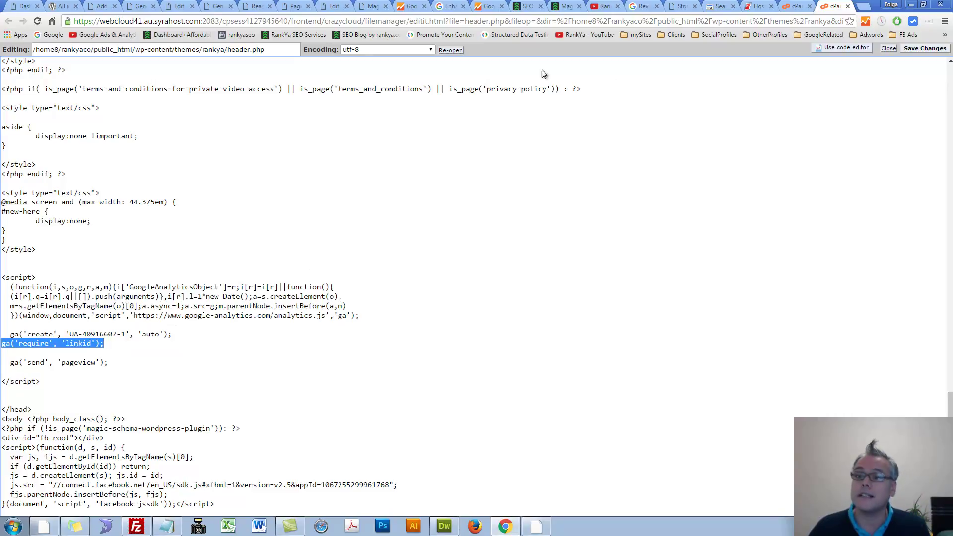
pyautogui.click(848, 6)
# - Paste the property's tracking ID from Analytics into the Google Analytics ID field
pyautogui.click(147, 6)
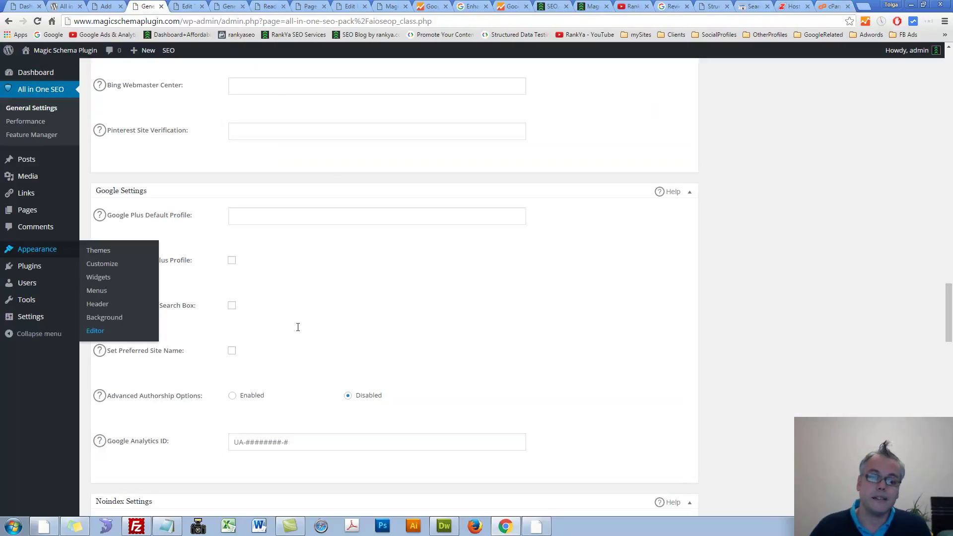
pyautogui.click(265, 446)
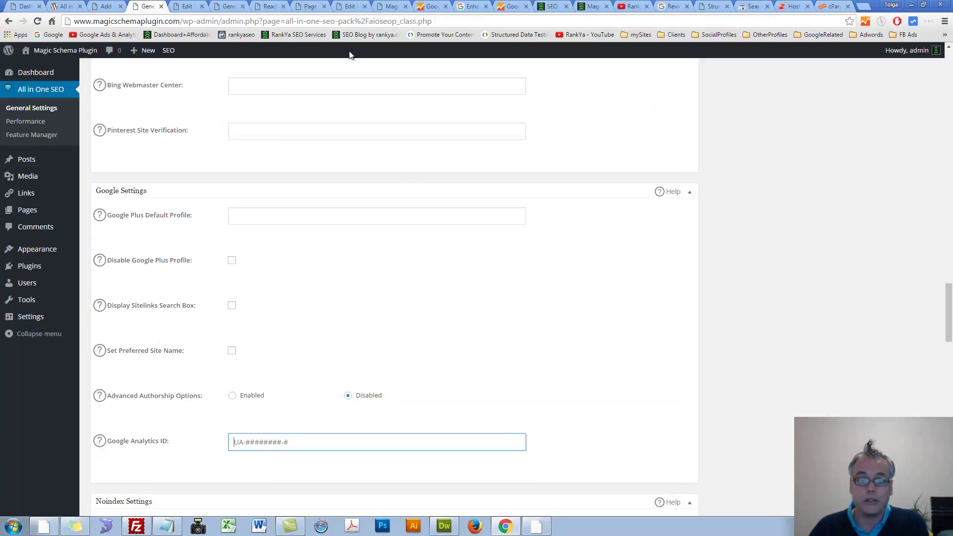
pyautogui.click(432, 6)
pyautogui.scroll(4, 275, 192)
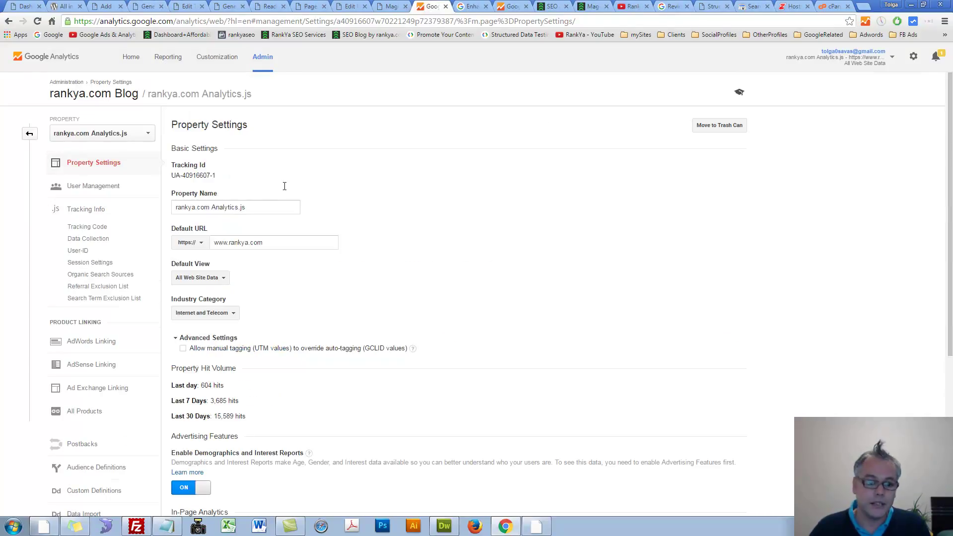
pyautogui.moveTo(235, 178); pyautogui.dragTo(171, 177)
pyautogui.rightClick(176, 177)
pyautogui.click(190, 185)
pyautogui.hotkey('ctrl', '4')
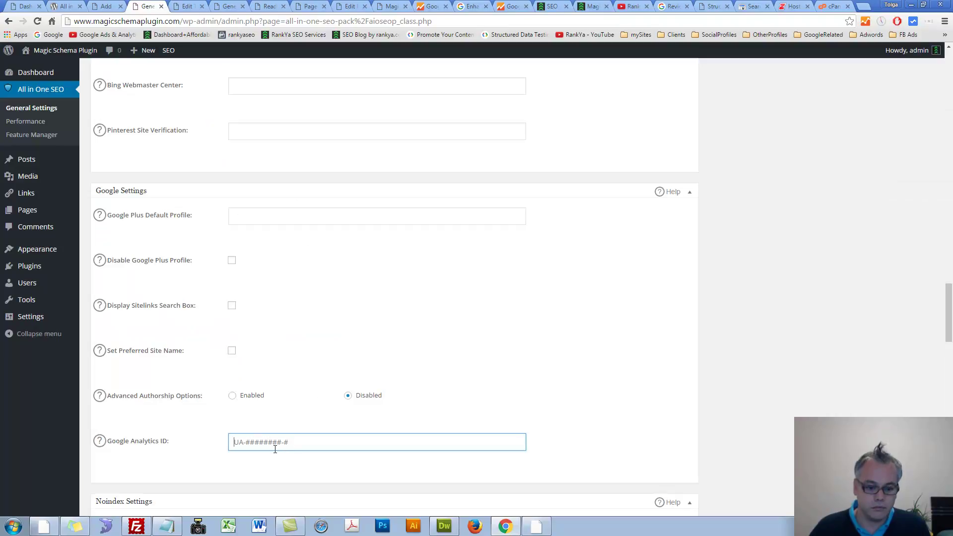
pyautogui.hotkey('ctrl', 'v')
# - Leave Use Universal Analytics unticked and Tracking Domain empty, then scroll to Noindex Settings
pyautogui.scroll(-1, 366, 435)
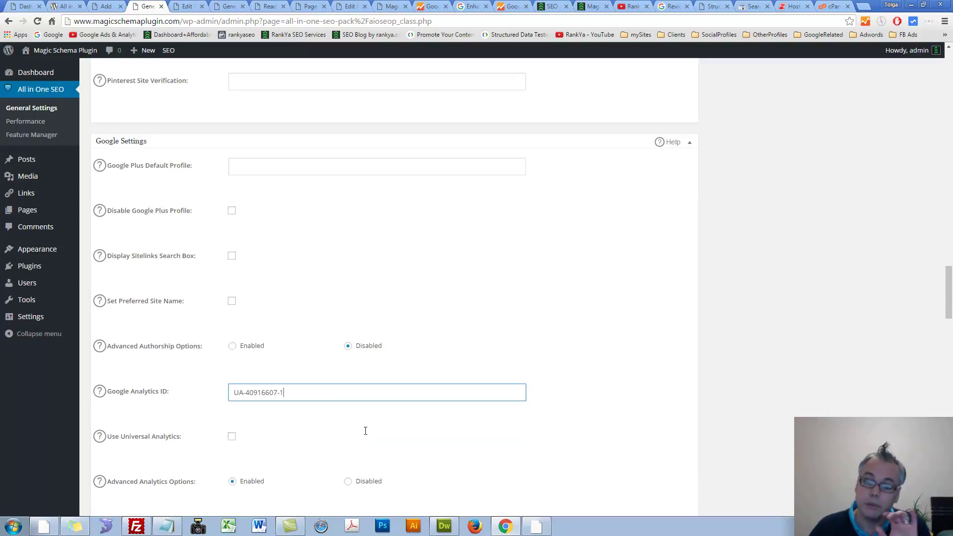
pyautogui.scroll(-3, 368, 427)
pyautogui.click(128, 289)
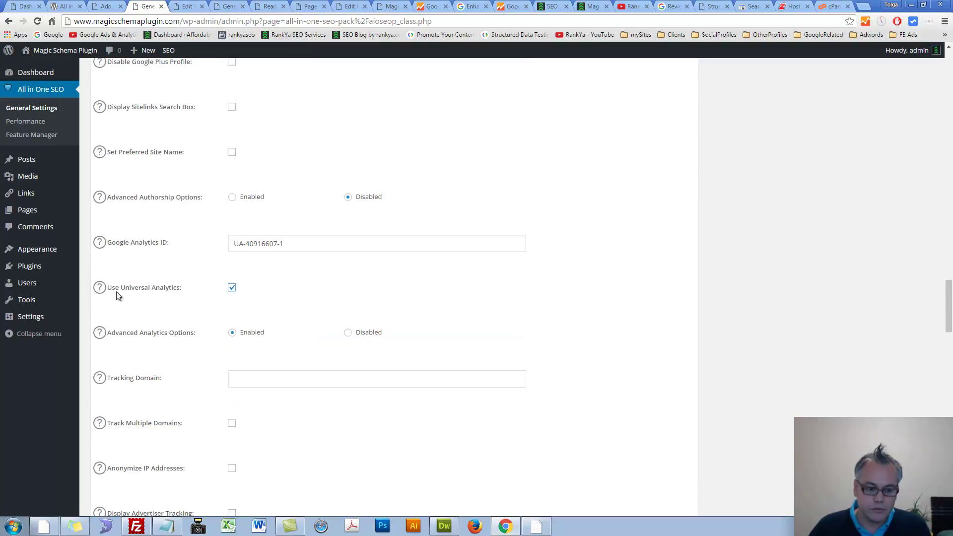
pyautogui.scroll(-2, 315, 290)
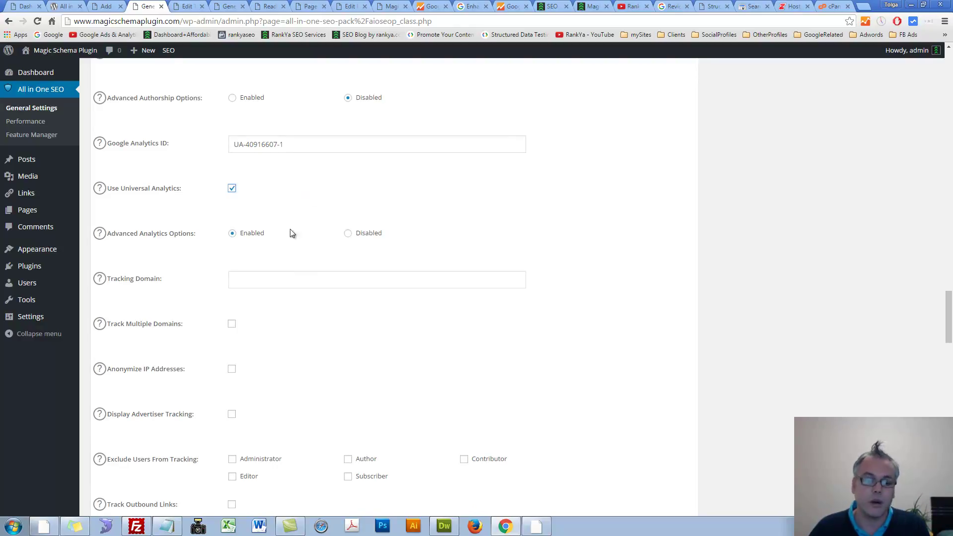
pyautogui.click(291, 283)
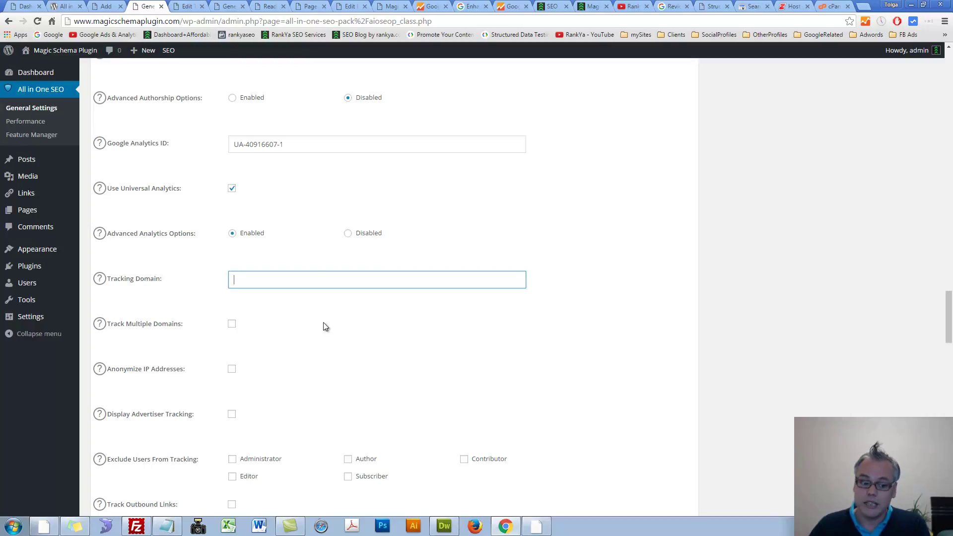
pyautogui.click(235, 190)
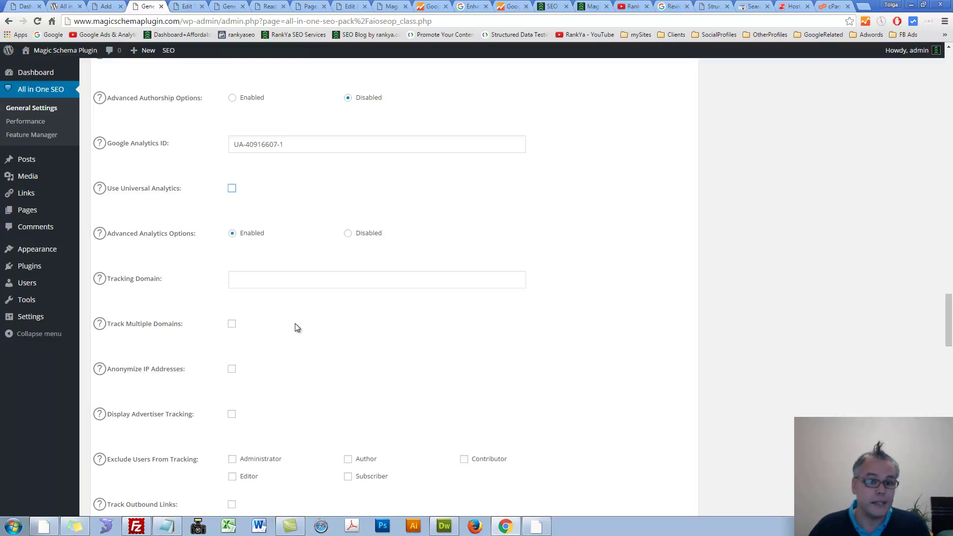
pyautogui.scroll(-3, 296, 328)
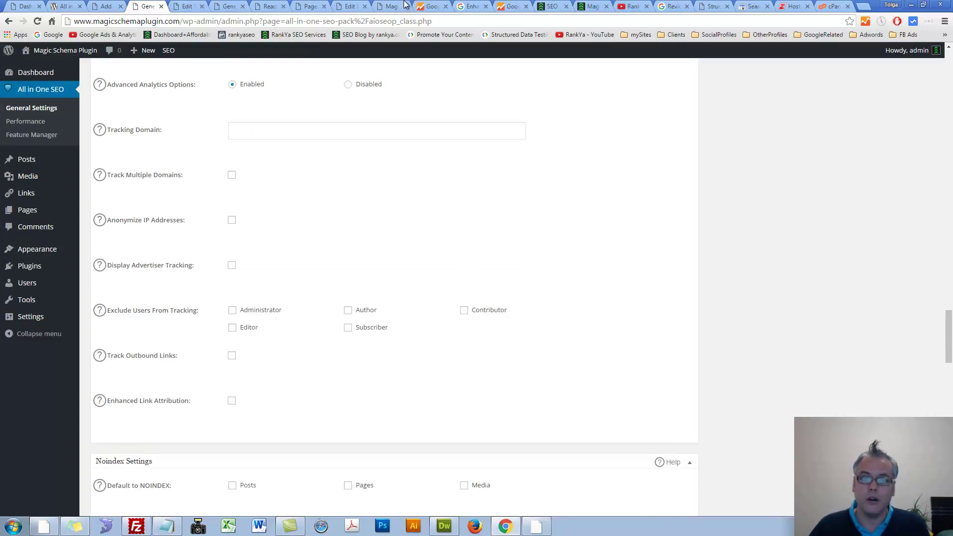
pyautogui.click(430, 6)
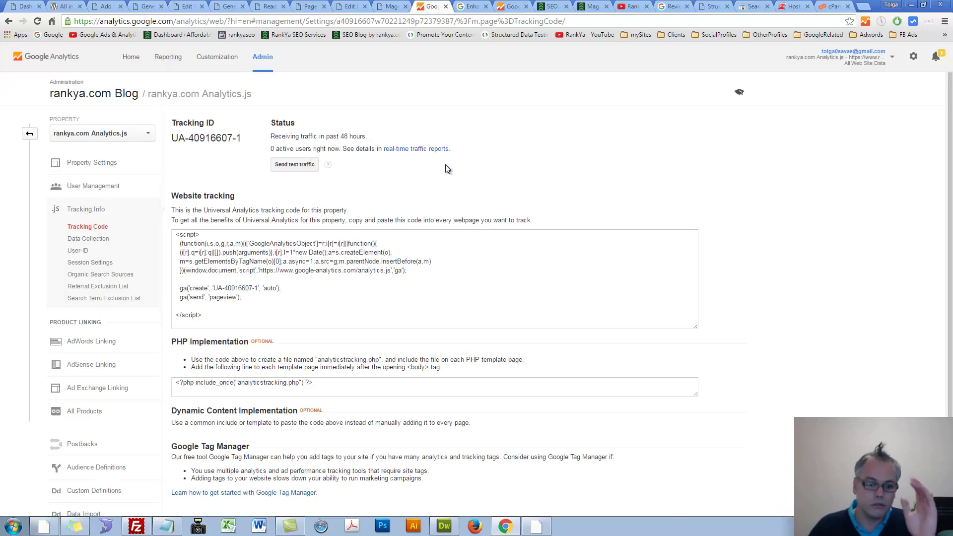
pyautogui.click(143, 6)
pyautogui.scroll(-6, 210, 362)
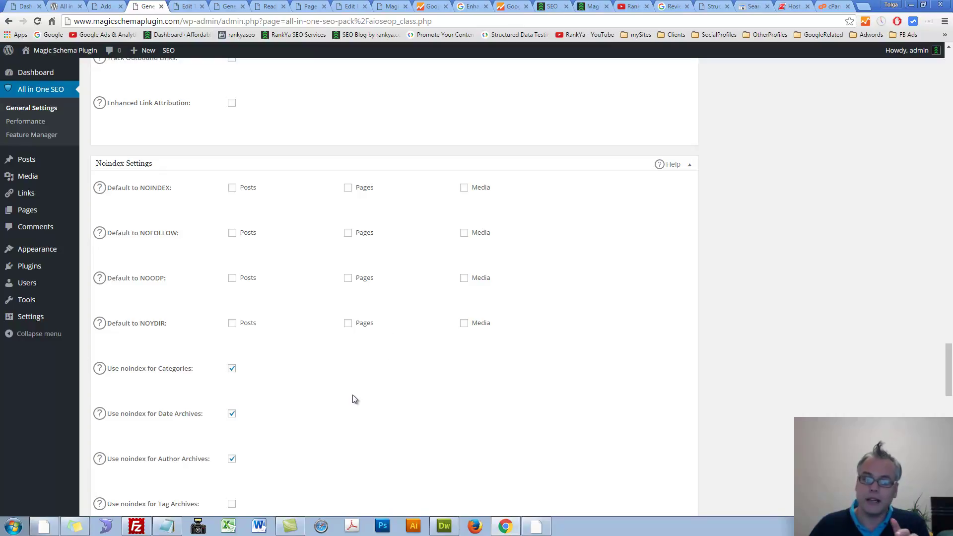
# - Untick noindex for Categories, keeping Author Archives noindexed
pyautogui.scroll(-1, 354, 399)
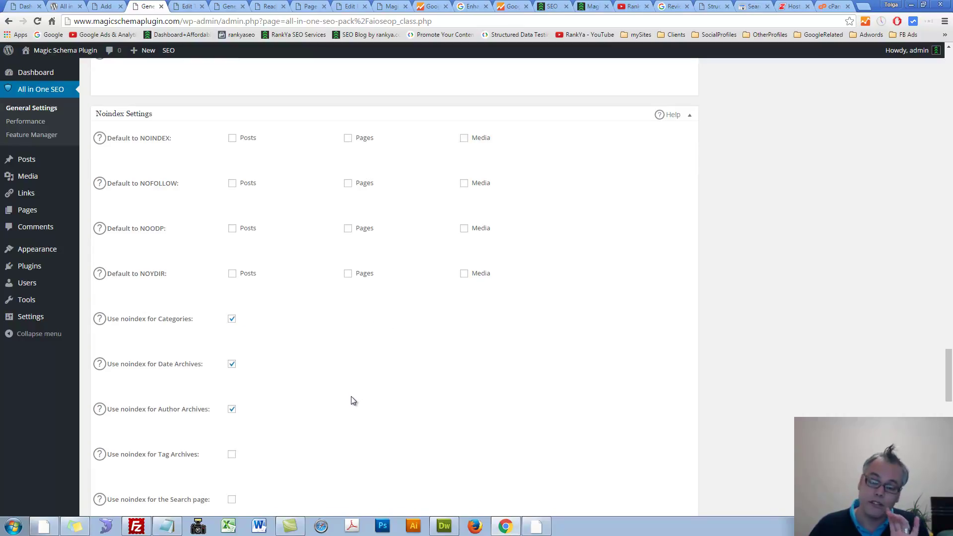
pyautogui.scroll(-1, 351, 397)
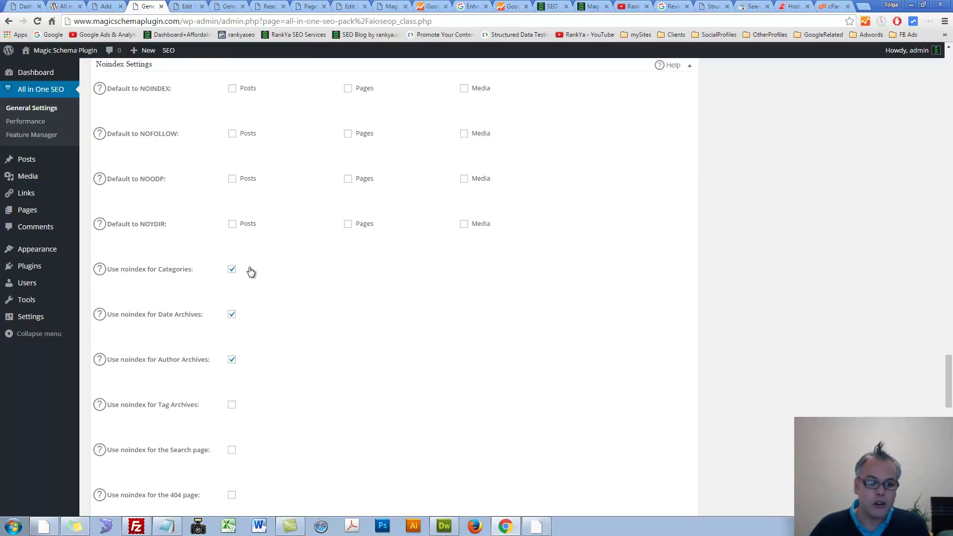
pyautogui.click(232, 271)
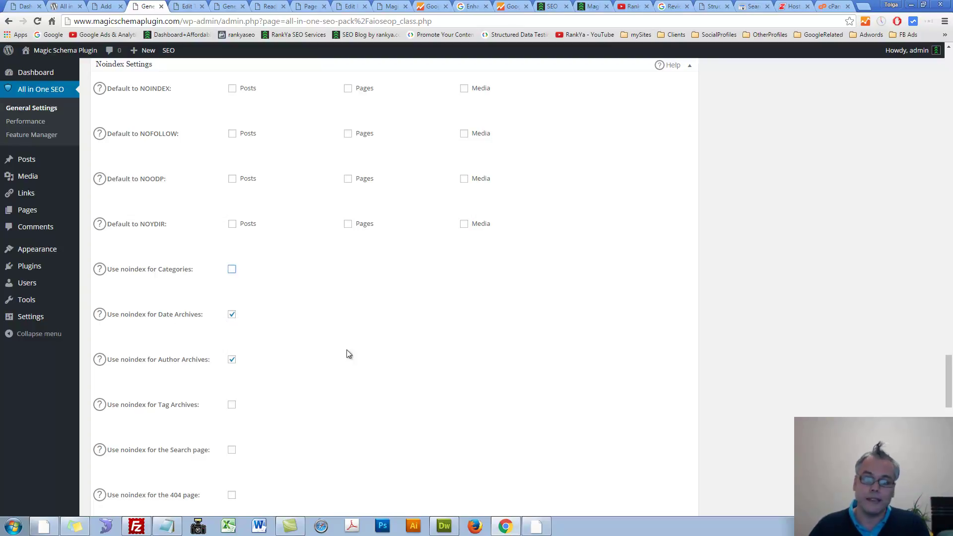
pyautogui.click(232, 361)
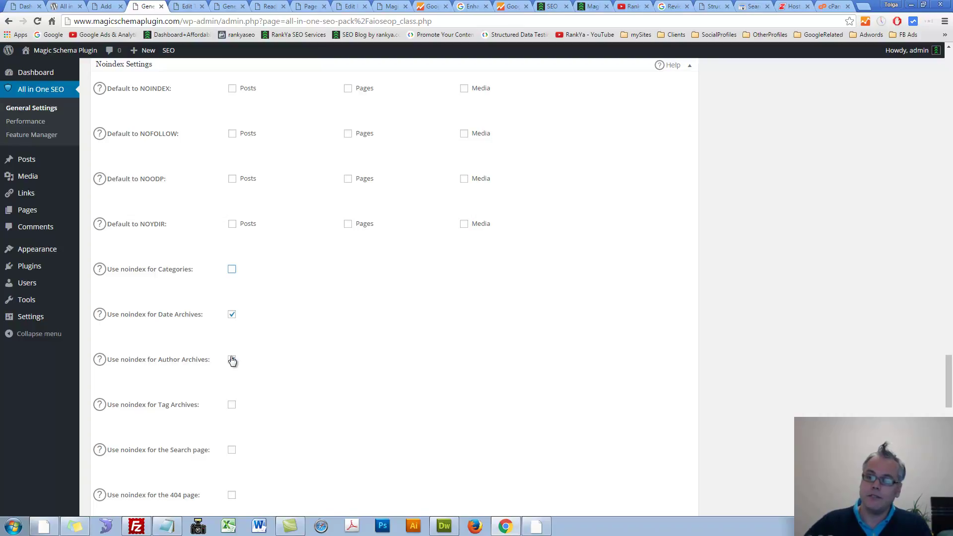
pyautogui.click(232, 361)
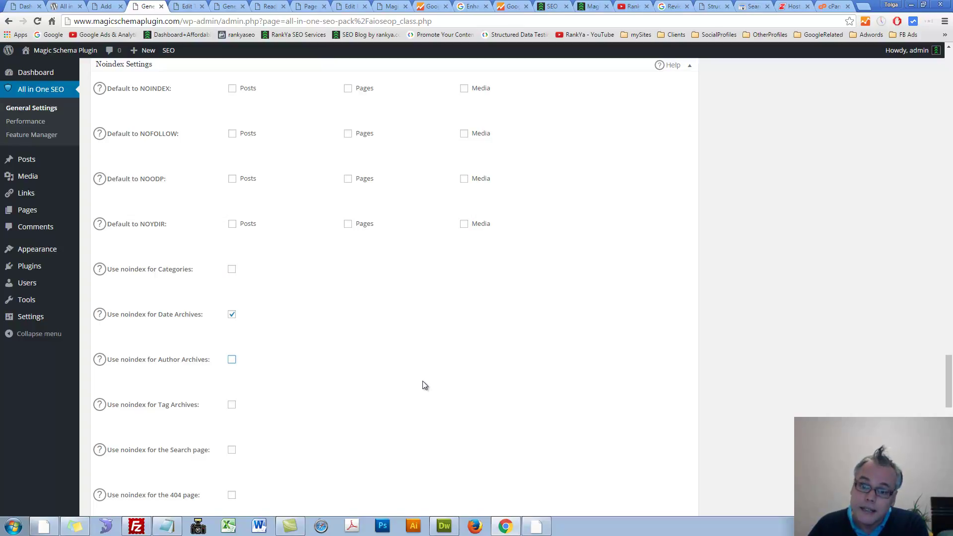
pyautogui.click(233, 361)
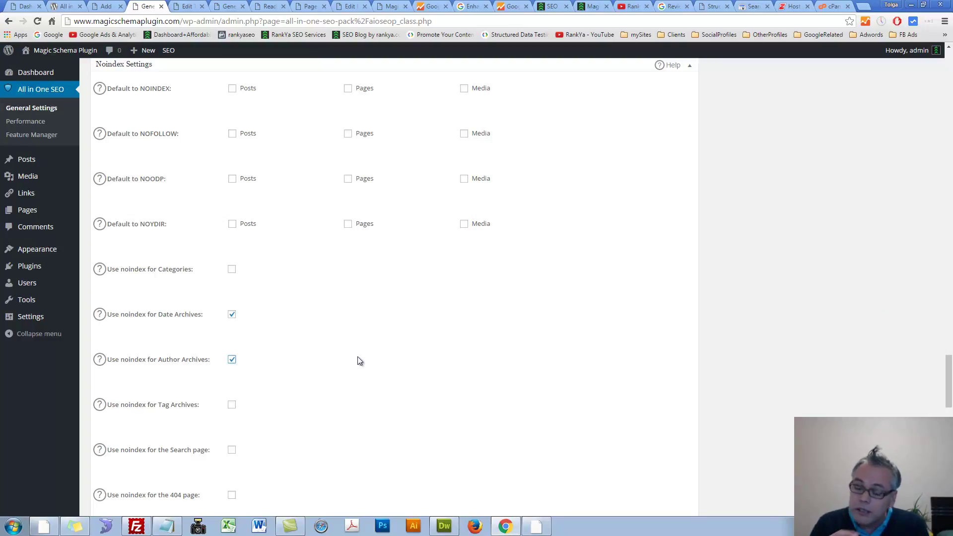
# - Noindex Tag Archives, the Search page and paginated pages/posts, leaving Open Directory exclusion off
pyautogui.scroll(-2, 342, 353)
pyautogui.click(231, 305)
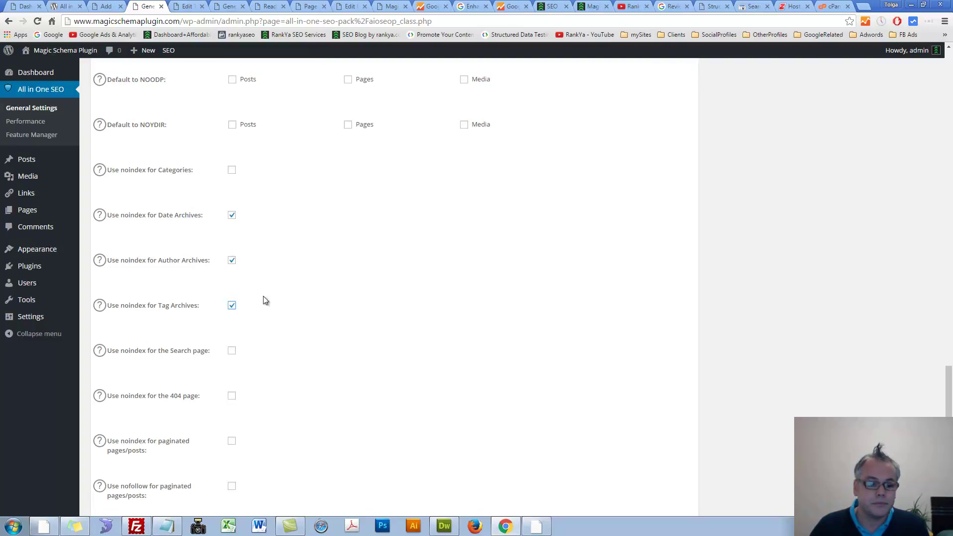
pyautogui.click(232, 351)
pyautogui.scroll(-4, 388, 382)
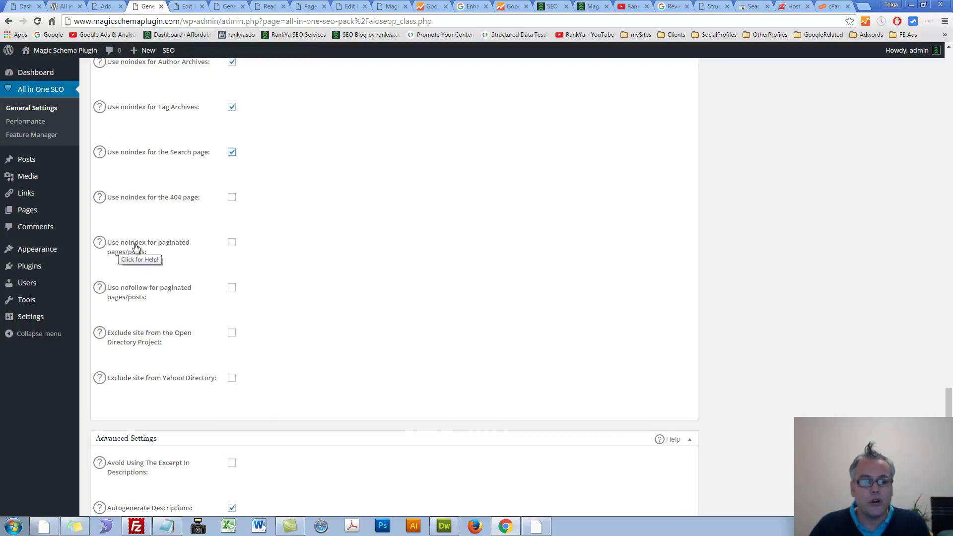
pyautogui.click(231, 243)
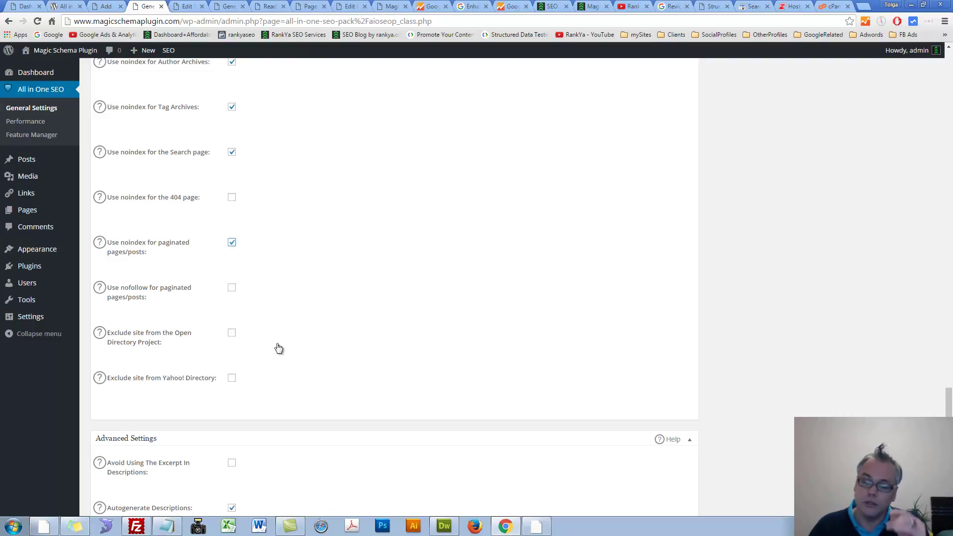
pyautogui.click(233, 333)
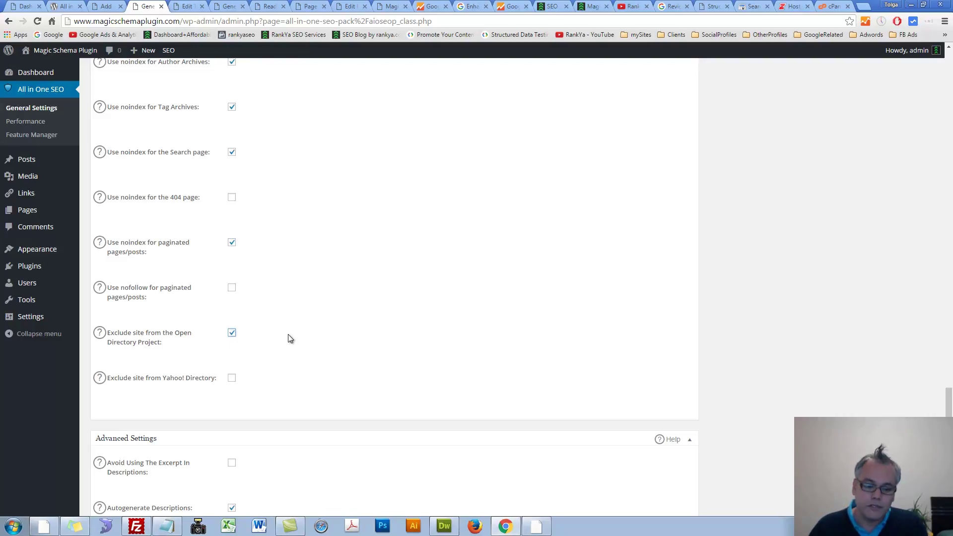
pyautogui.click(231, 334)
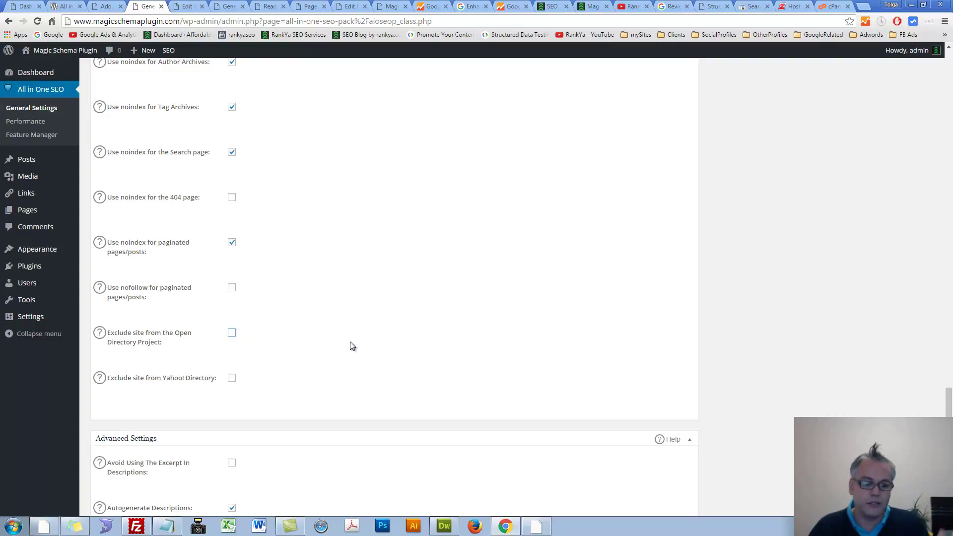
pyautogui.scroll(-2, 253, 394)
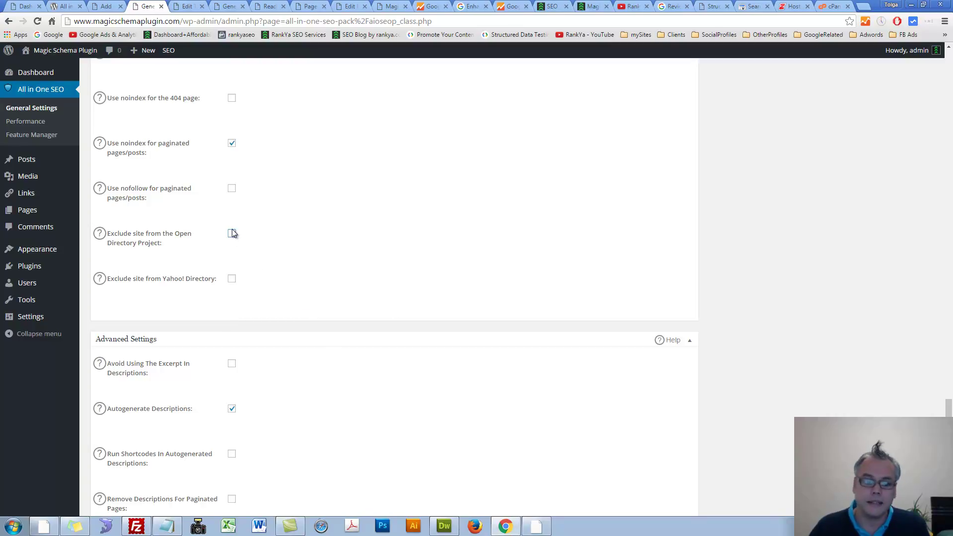
# - Scroll down and read the help for Additional Front Page Headers
pyautogui.scroll(-2, 272, 327)
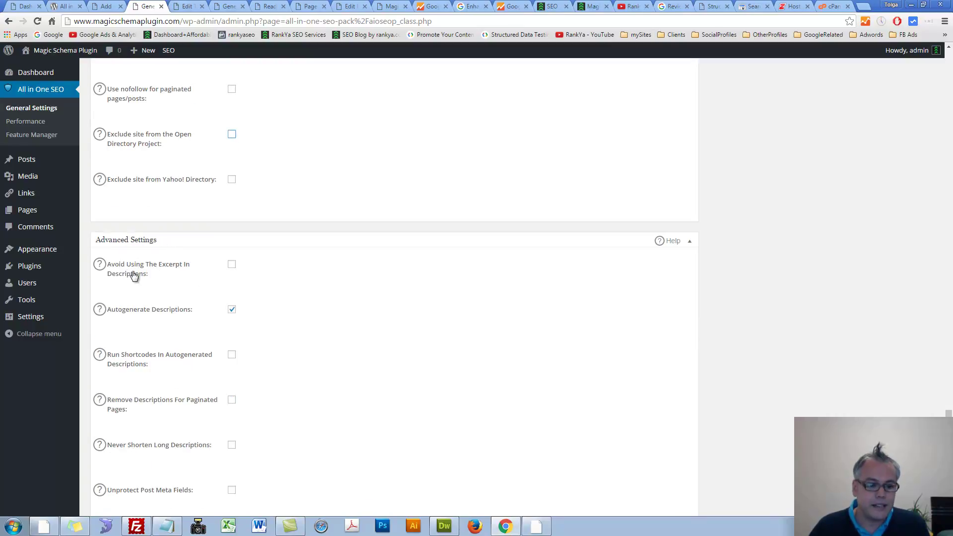
pyautogui.scroll(-1, 355, 326)
pyautogui.scroll(-4, 354, 326)
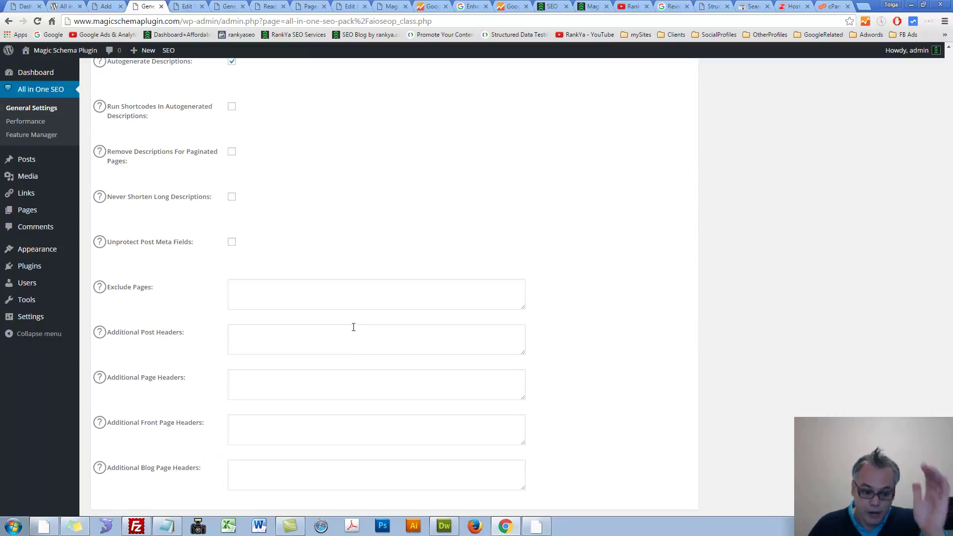
pyautogui.scroll(-1, 353, 327)
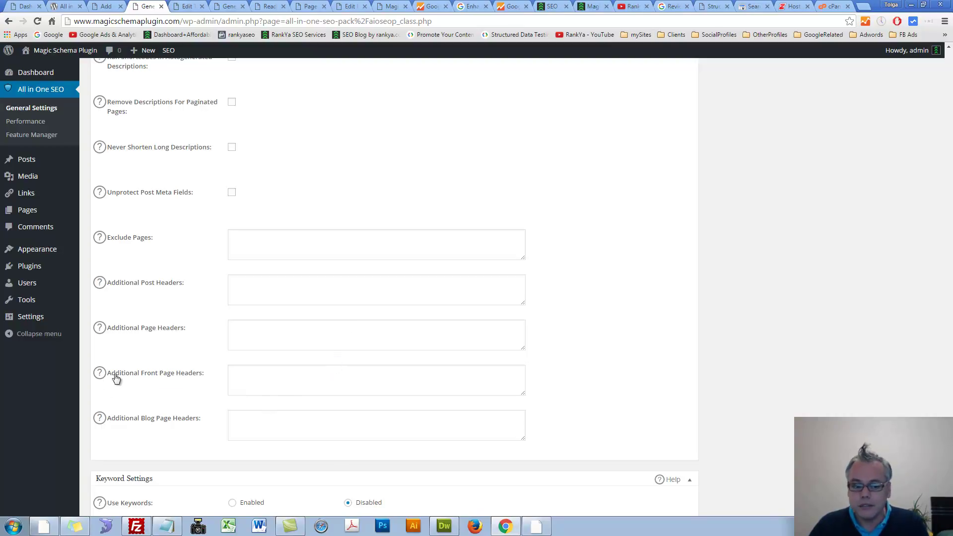
pyautogui.click(99, 373)
pyautogui.click(98, 369)
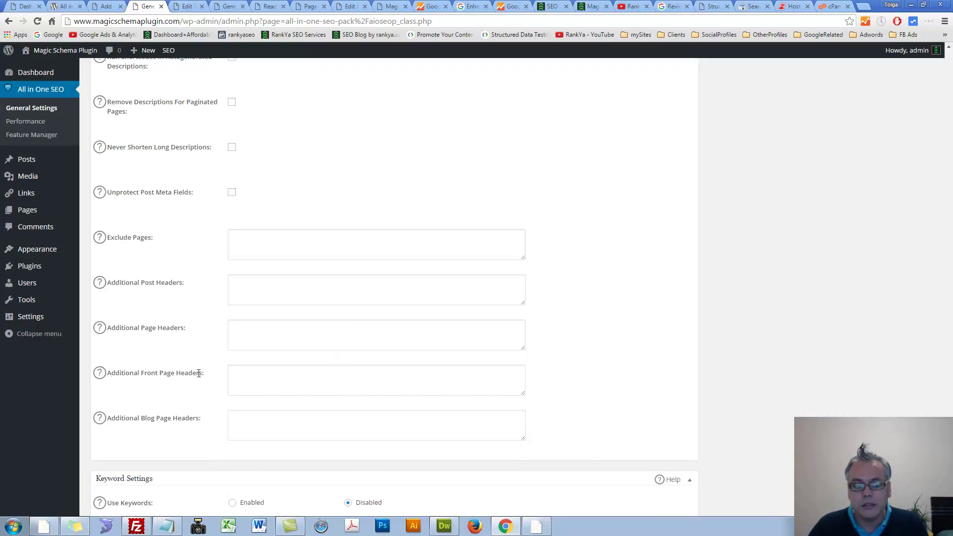
# - Leave Additional Front Page Headers empty and save the general settings with Update Options
pyautogui.click(301, 374)
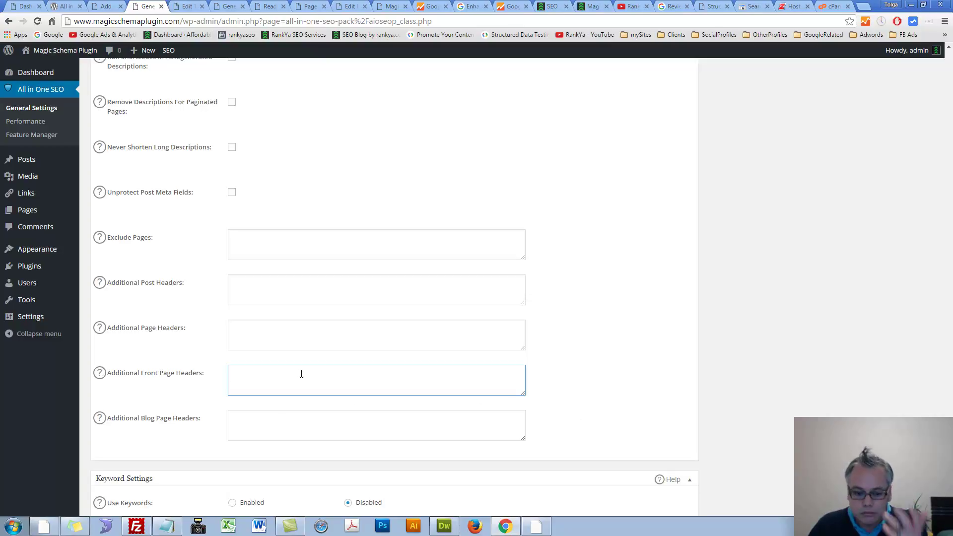
pyautogui.scroll(-2, 301, 373)
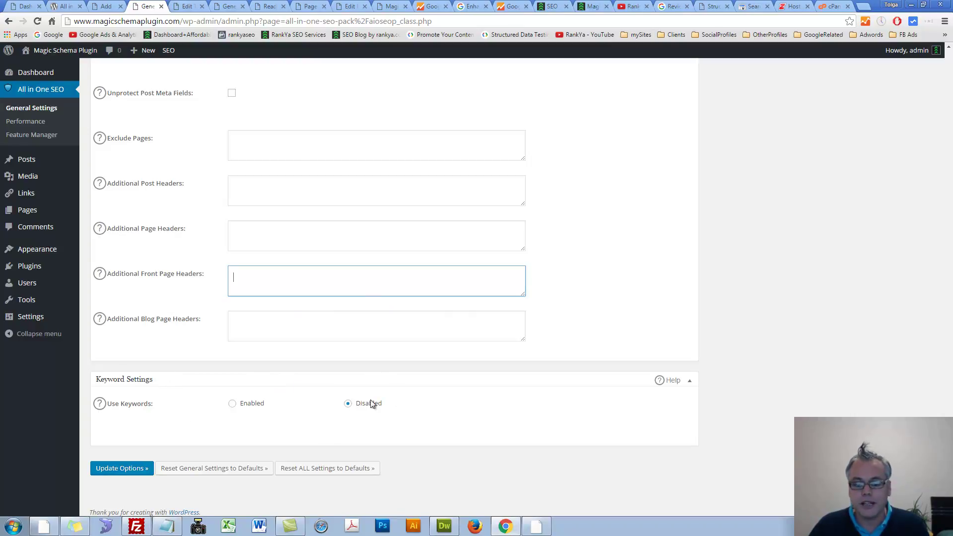
pyautogui.click(131, 468)
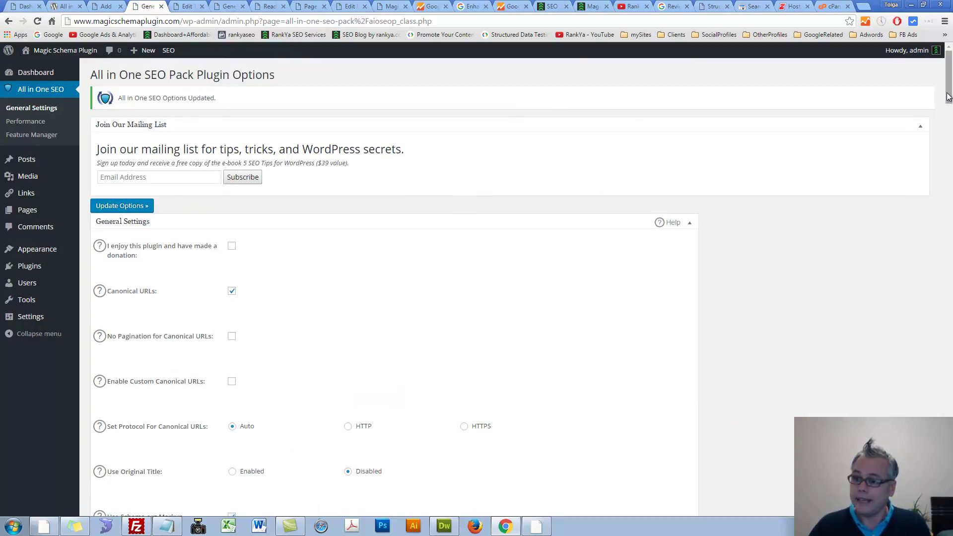
pyautogui.moveTo(948, 97); pyautogui.dragTo(946, 516)
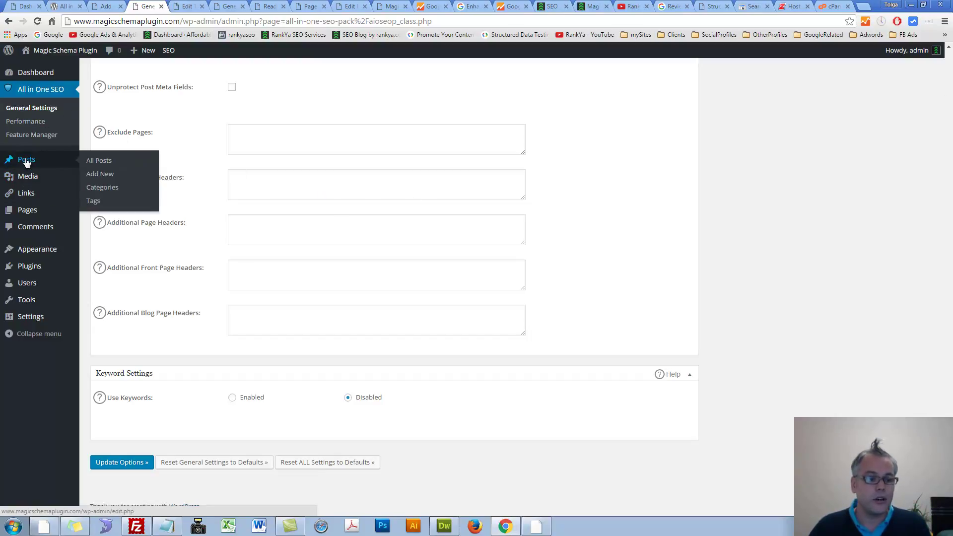
# - Open the Posts and Pages lists, then the Test Post One and Sample Page editors, in new tabs
pyautogui.middleClick(117, 165)
pyautogui.moveTo(37, 210)
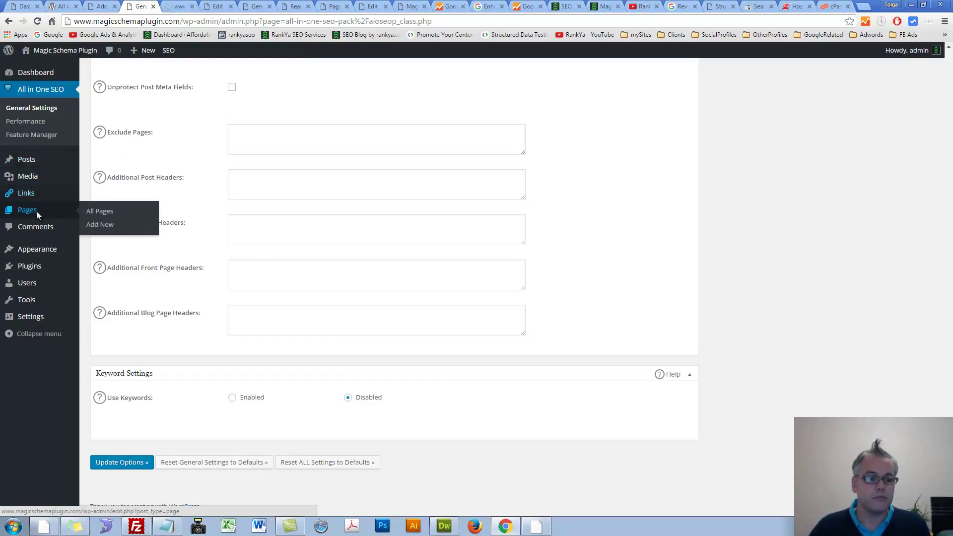
pyautogui.middleClick(102, 211)
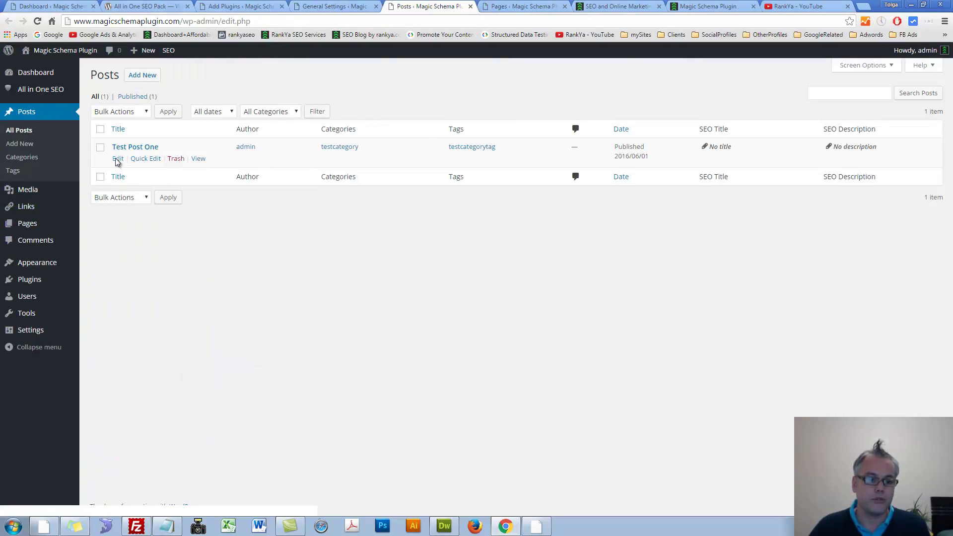
pyautogui.middleClick(118, 159)
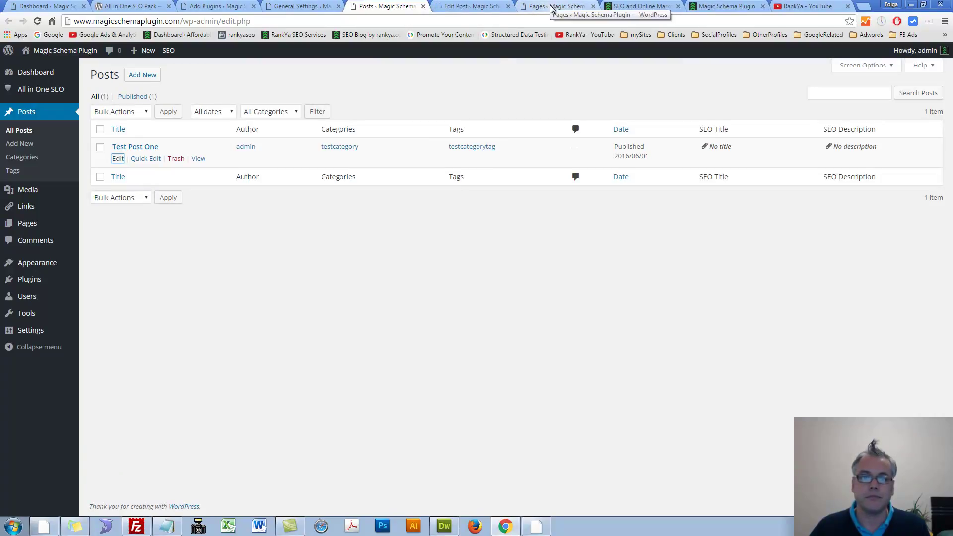
pyautogui.click(551, 6)
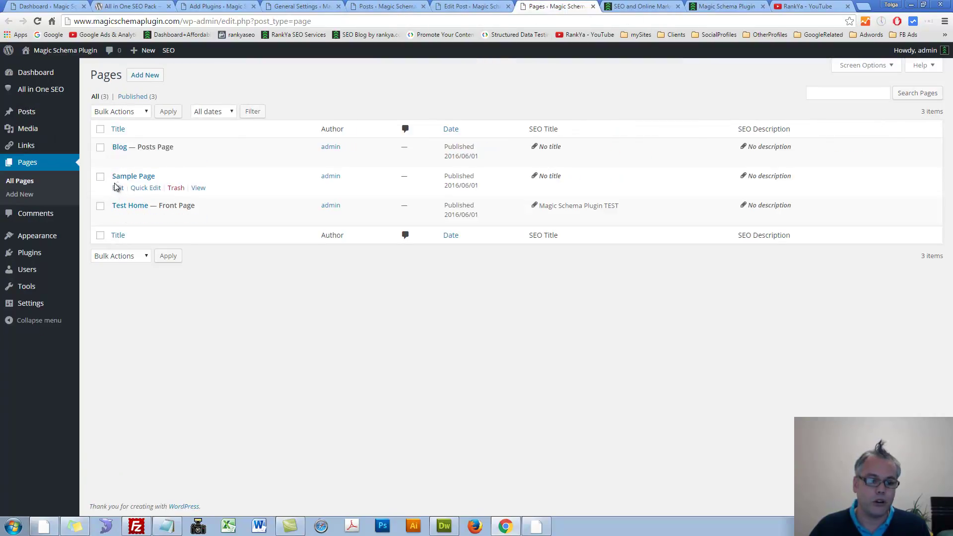
pyautogui.middleClick(119, 188)
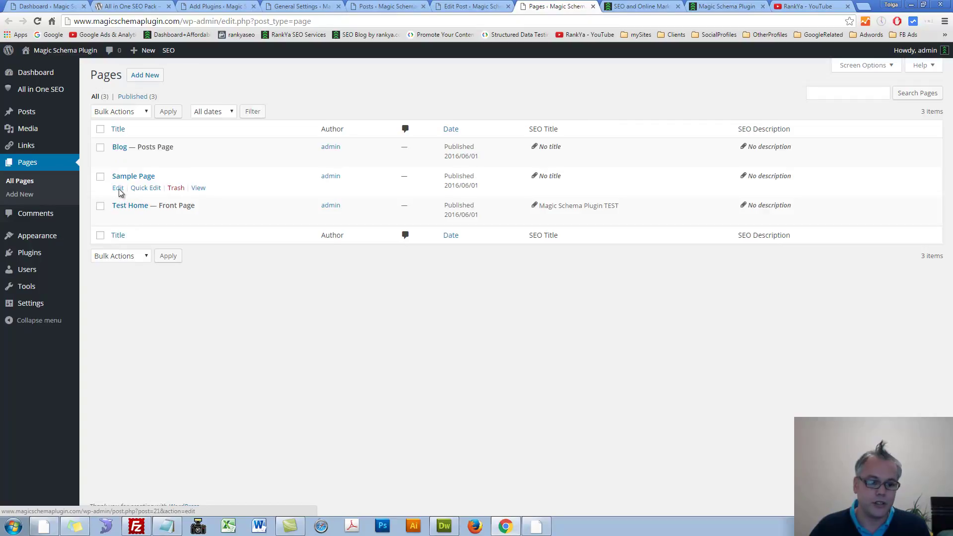
# - Review the SEO title and description fields of Test Post One
pyautogui.click(432, 6)
pyautogui.scroll(-6, 547, 253)
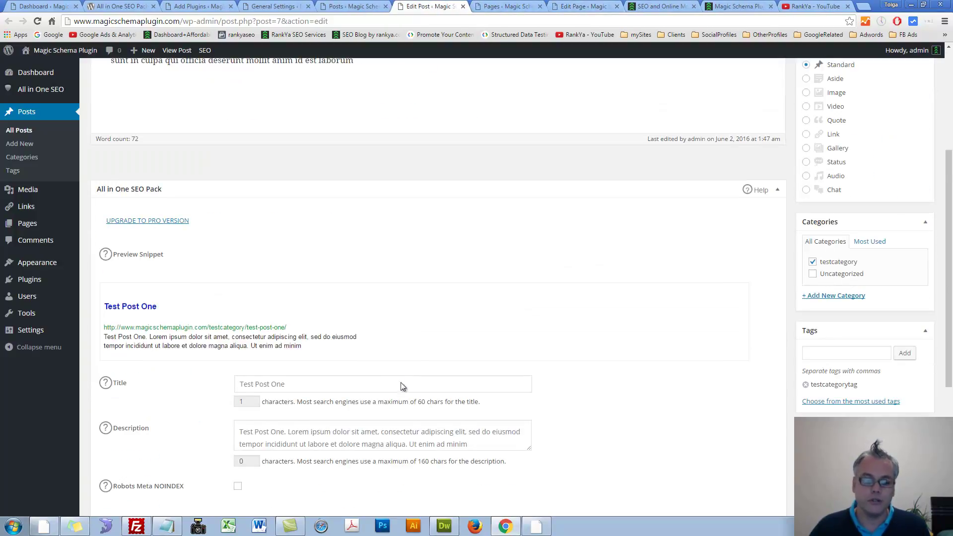
pyautogui.click(279, 287)
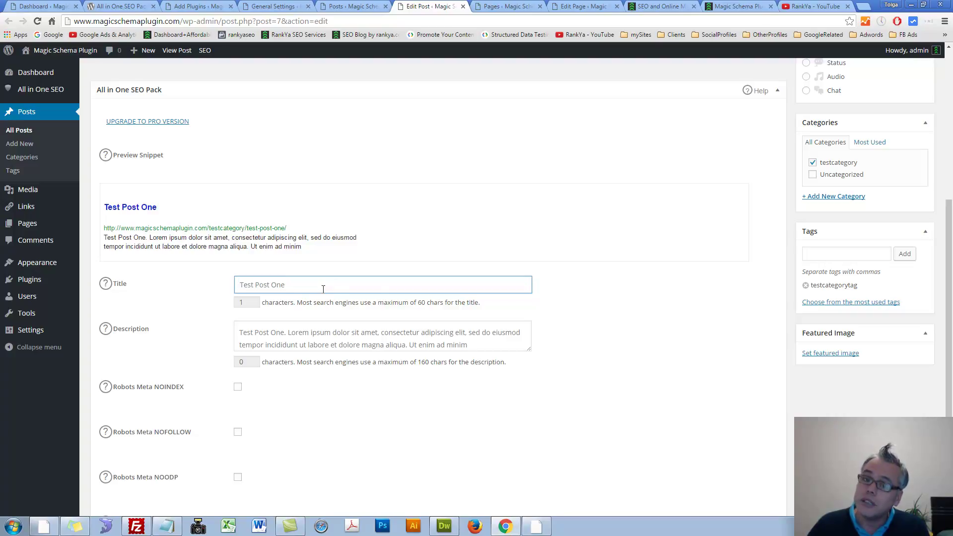
pyautogui.click(286, 334)
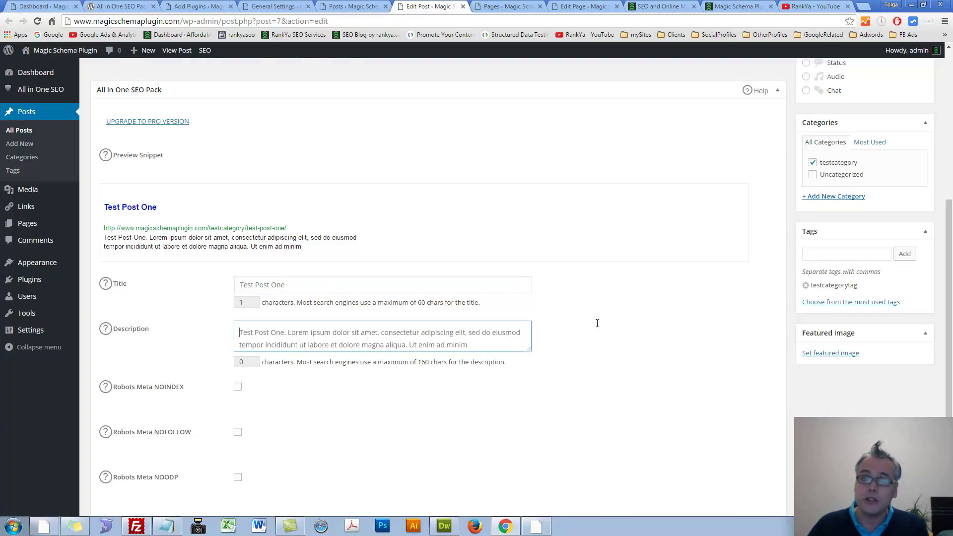
pyautogui.scroll(6, 459, 225)
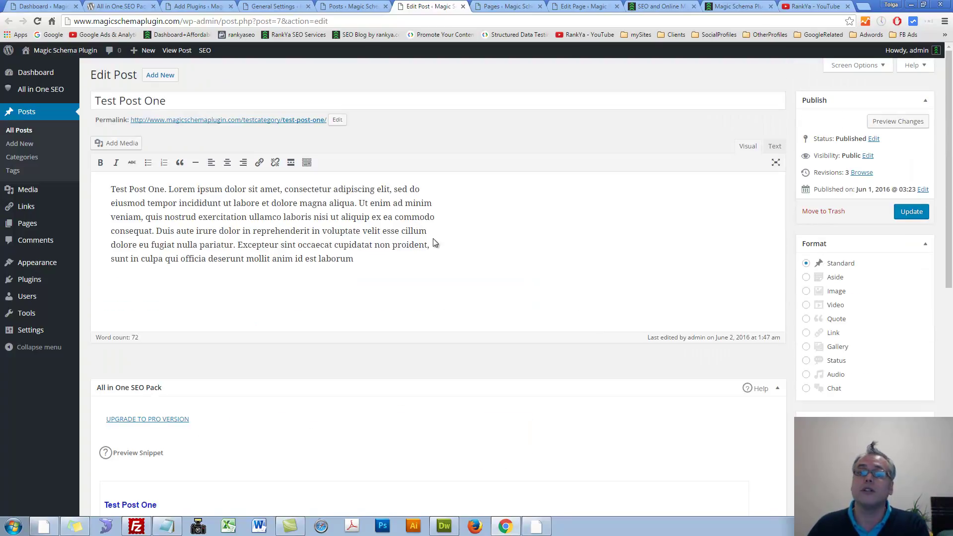
# - Review the SEO title and description fields of Sample Page
pyautogui.click(584, 7)
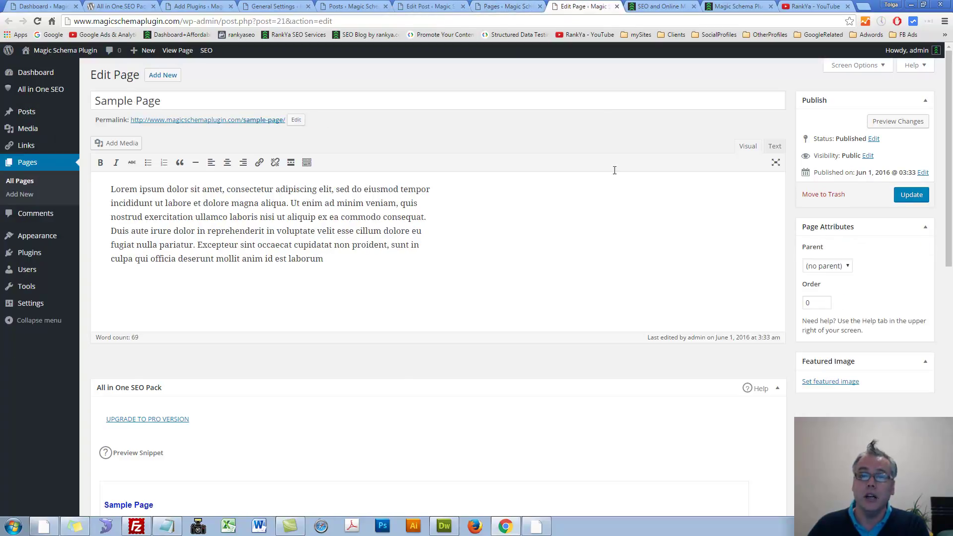
pyautogui.scroll(-9, 536, 292)
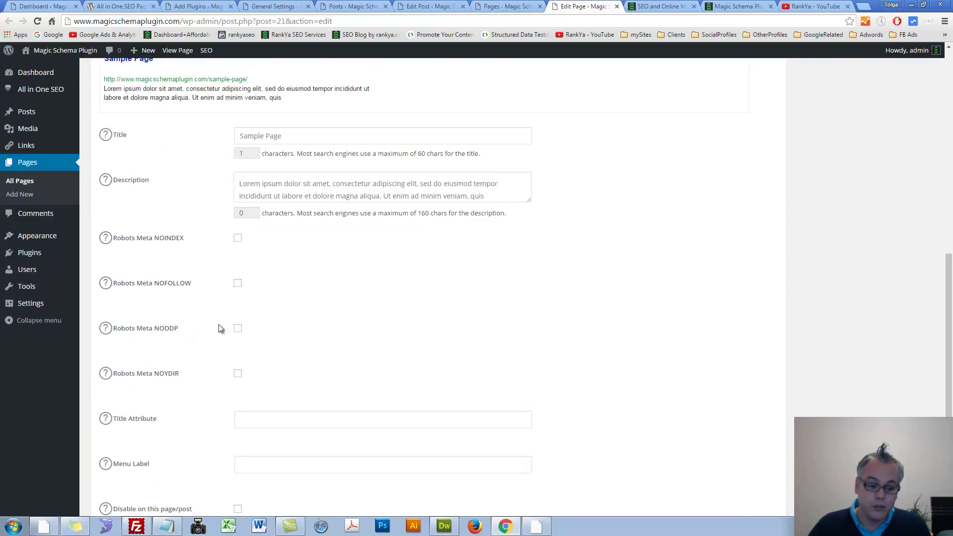
pyautogui.scroll(-2, 245, 397)
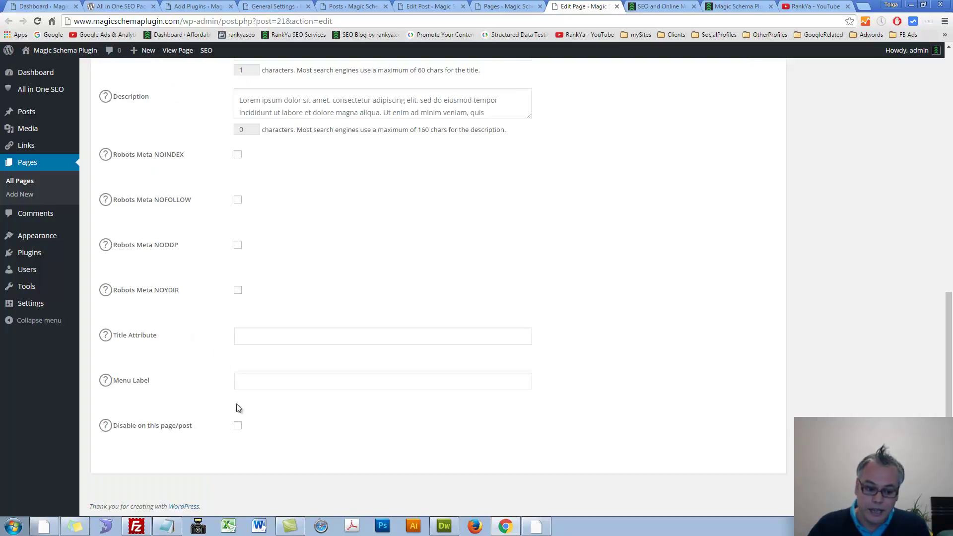
pyautogui.scroll(6, 612, 338)
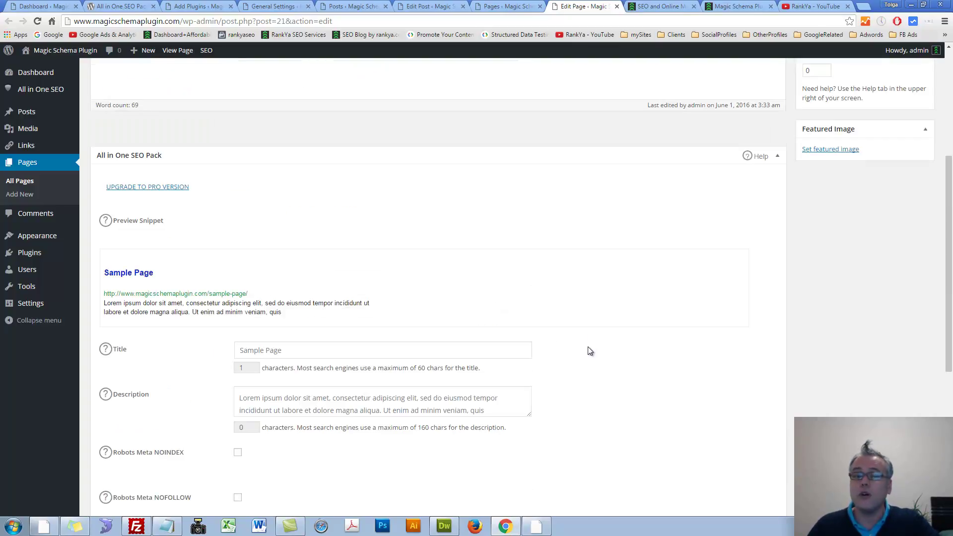
pyautogui.click(267, 348)
pyautogui.click(285, 407)
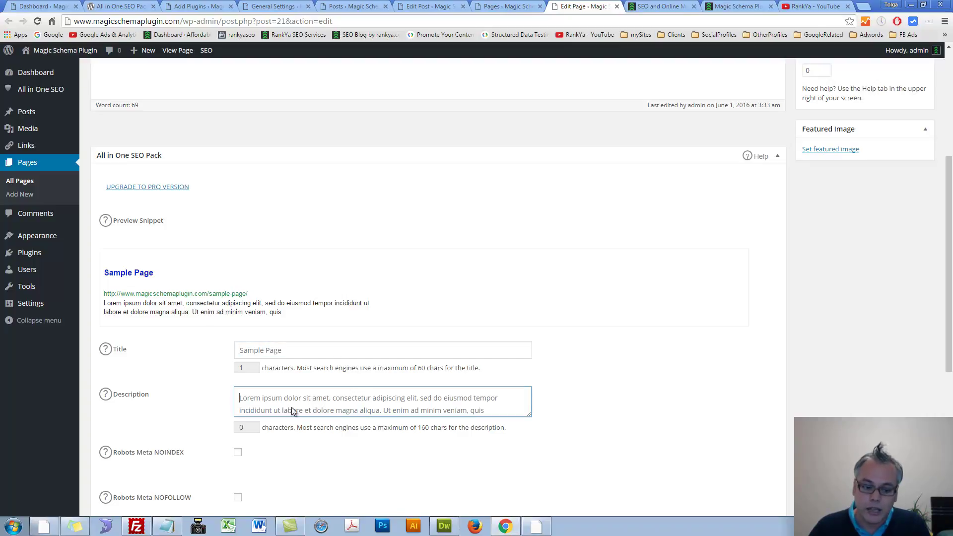
# - Close the page and post editor tabs, returning to the Posts list
pyautogui.click(616, 6)
pyautogui.click(540, 6)
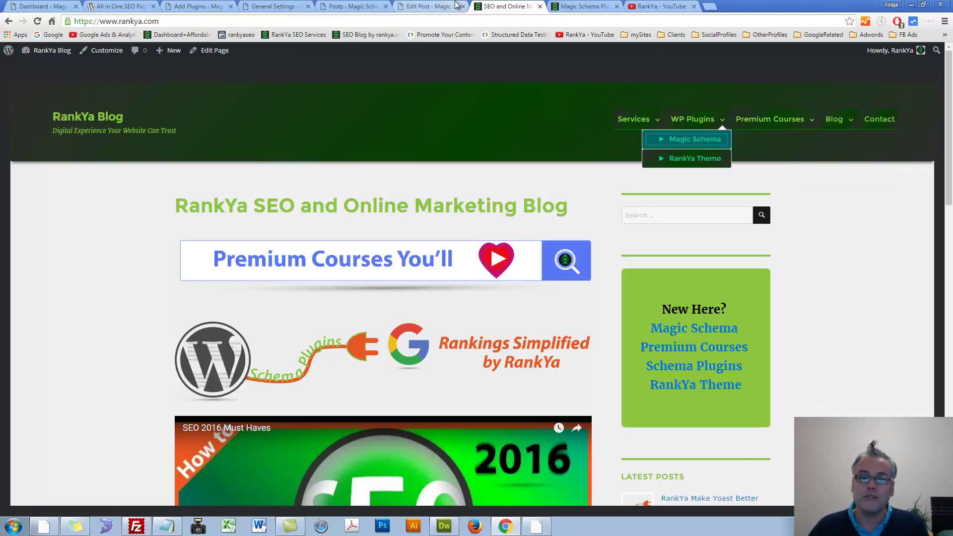
pyautogui.click(454, 6)
pyautogui.click(462, 7)
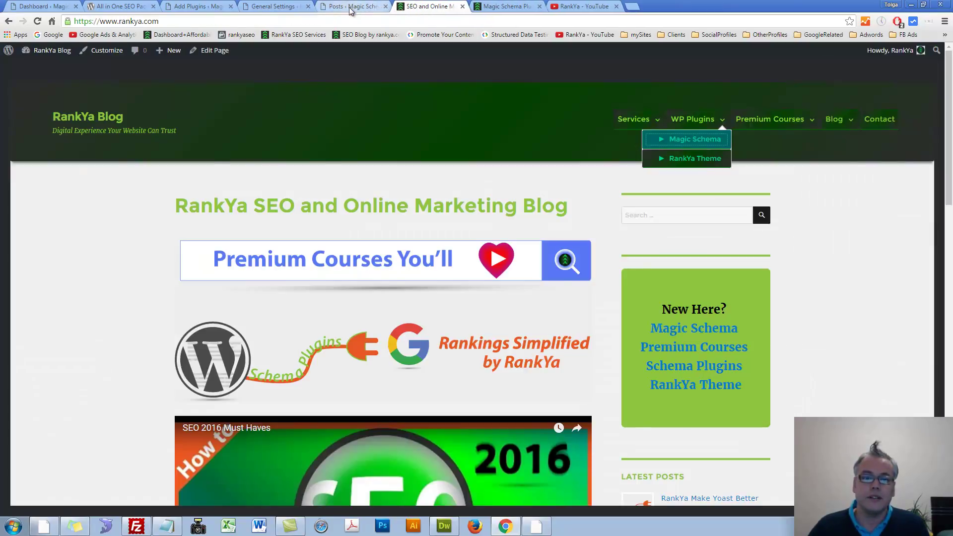
pyautogui.click(351, 7)
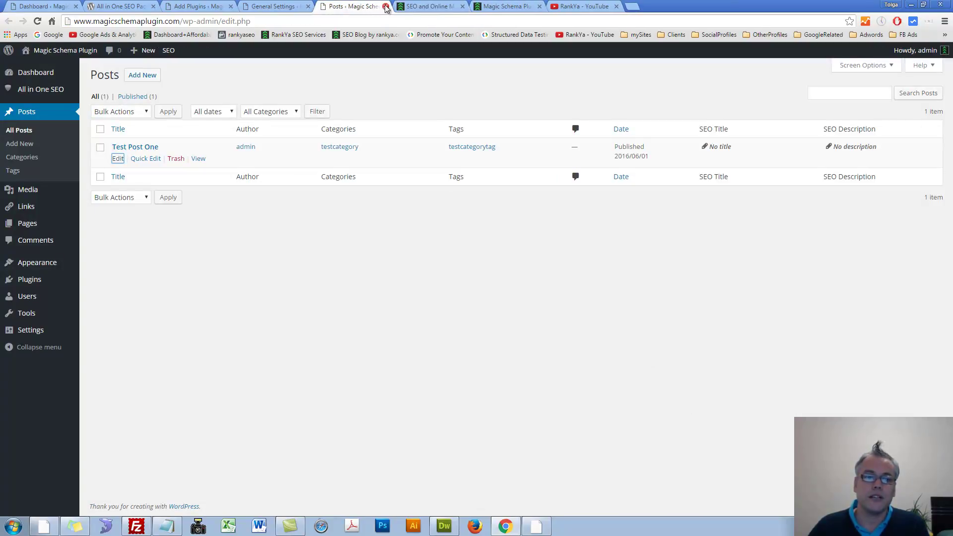
# - Close the posts list tabs and open All in One SEO's Performance settings
pyautogui.click(386, 6)
pyautogui.click(273, 6)
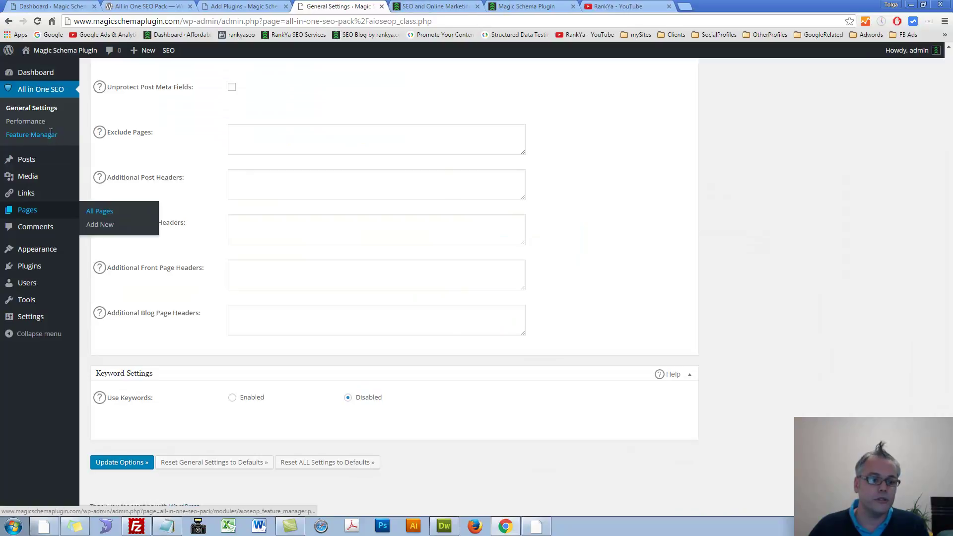
pyautogui.click(29, 122)
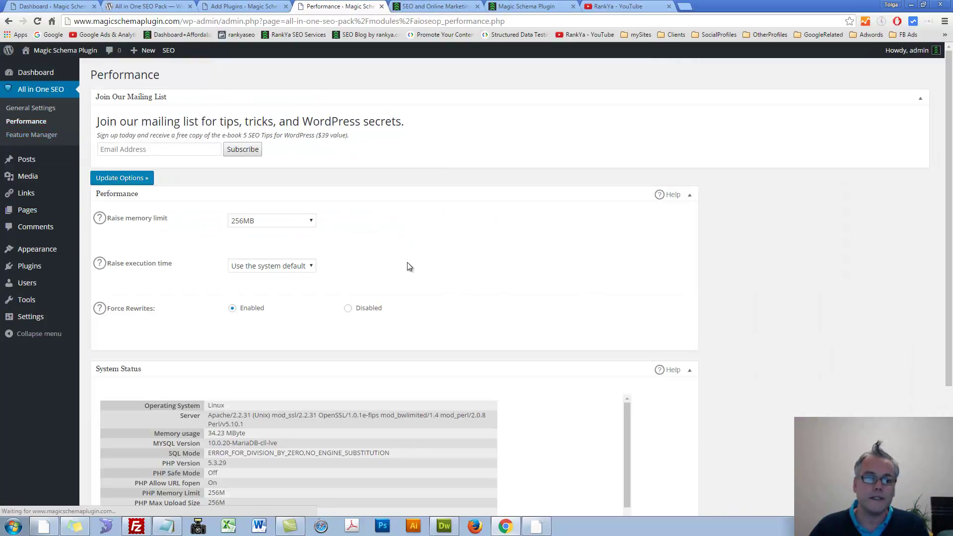
pyautogui.scroll(-2, 395, 313)
pyautogui.scroll(-2, 387, 320)
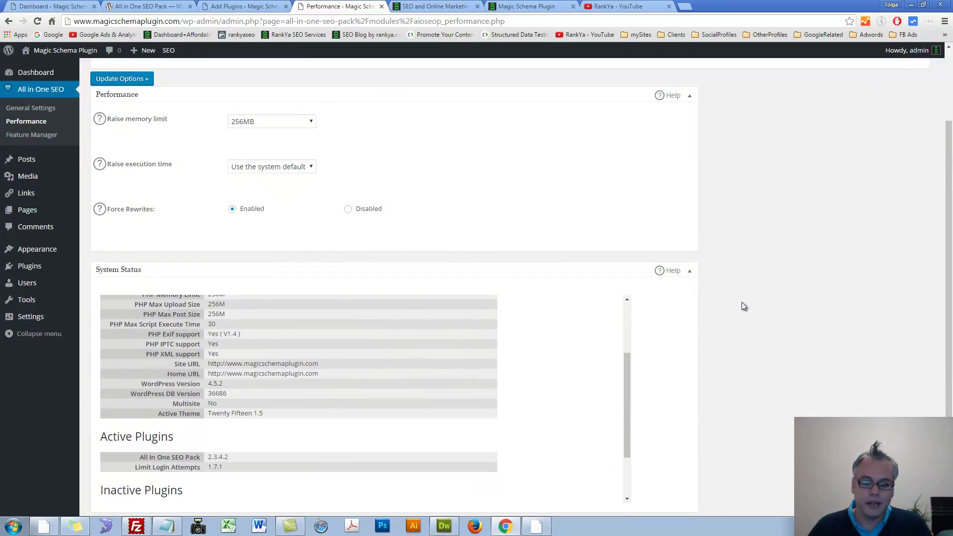
pyautogui.scroll(-2, 742, 302)
pyautogui.scroll(8, 474, 326)
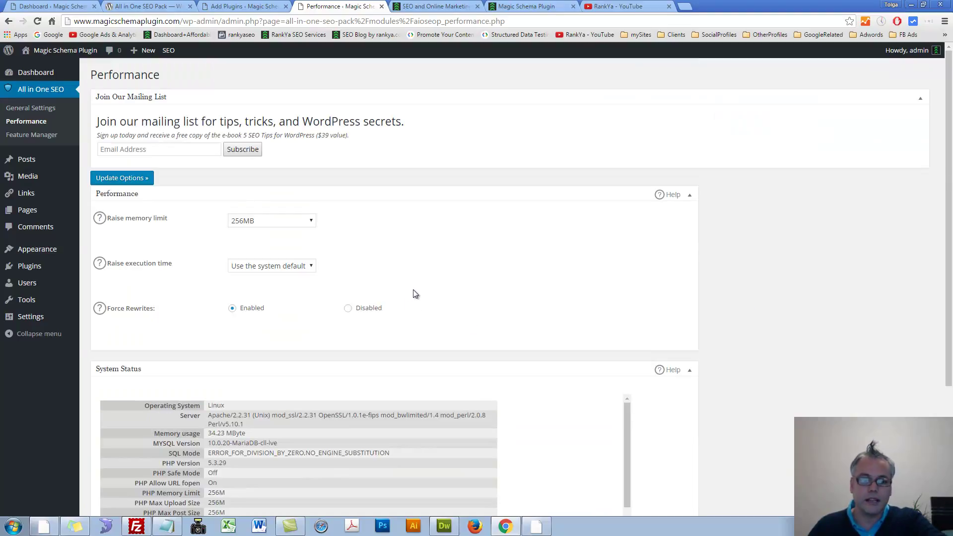
# - Keep the memory limit at 256MB and execution time at system default, then go to Feature Manager
pyautogui.click(300, 223)
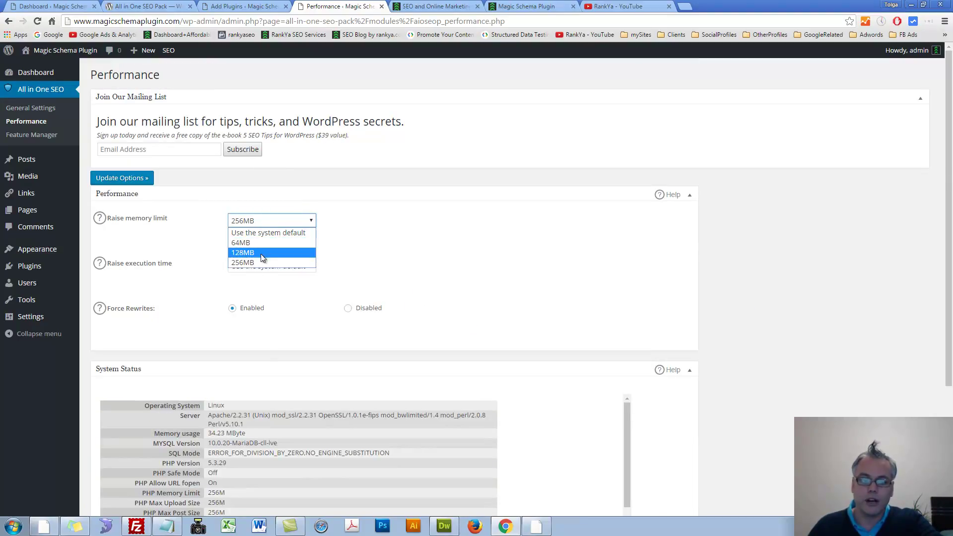
pyautogui.click(264, 263)
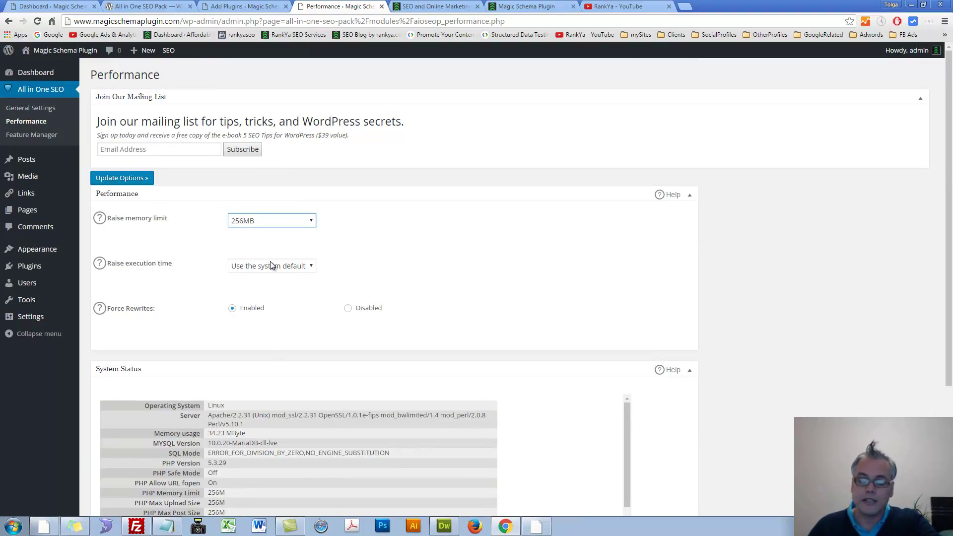
pyautogui.click(298, 271)
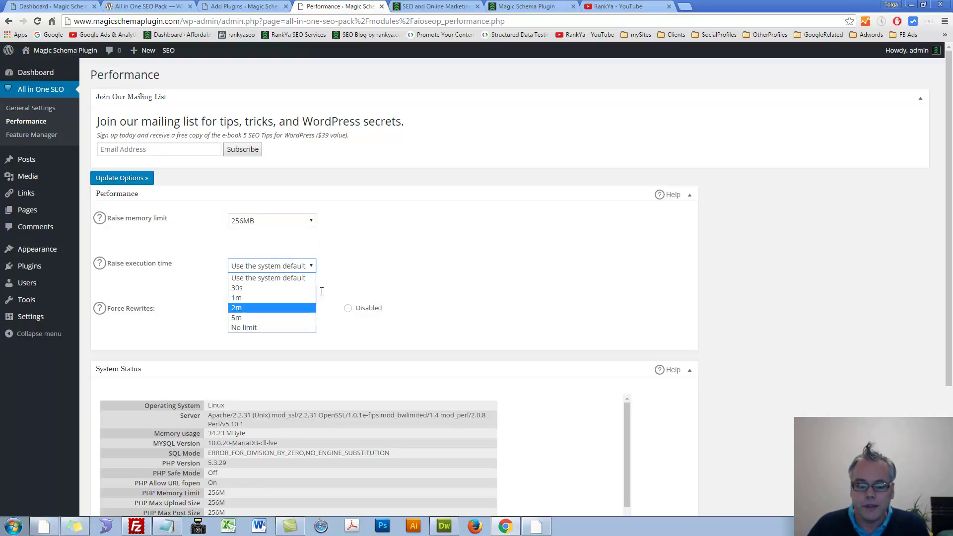
pyautogui.click(386, 291)
pyautogui.click(12, 134)
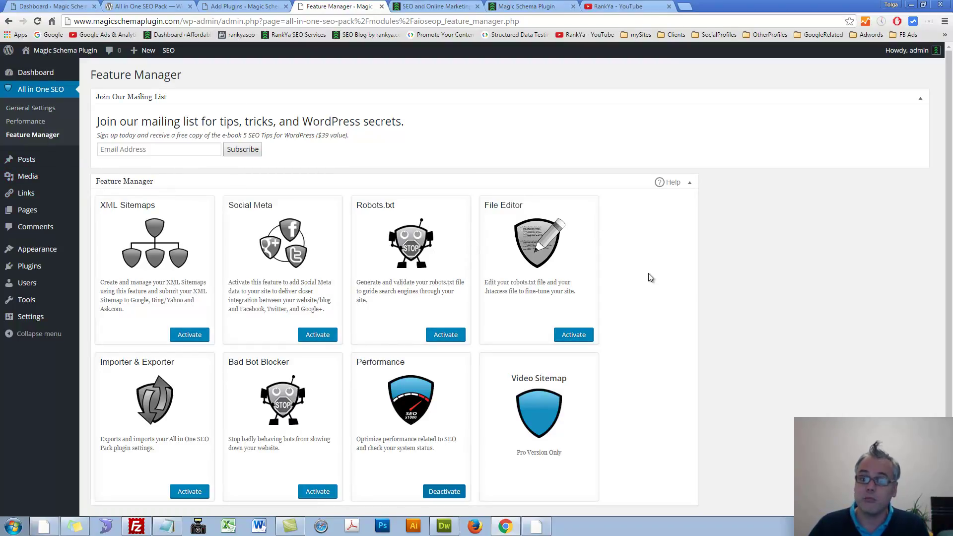
# - Activate the XML Sitemaps module and open its new XML Sitemap settings in another tab
pyautogui.scroll(-1, 650, 289)
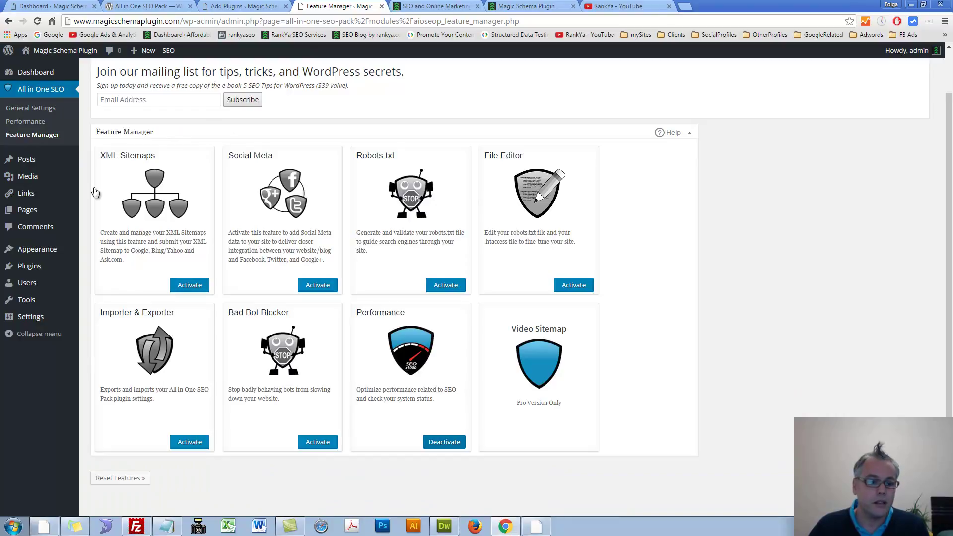
pyautogui.click(186, 279)
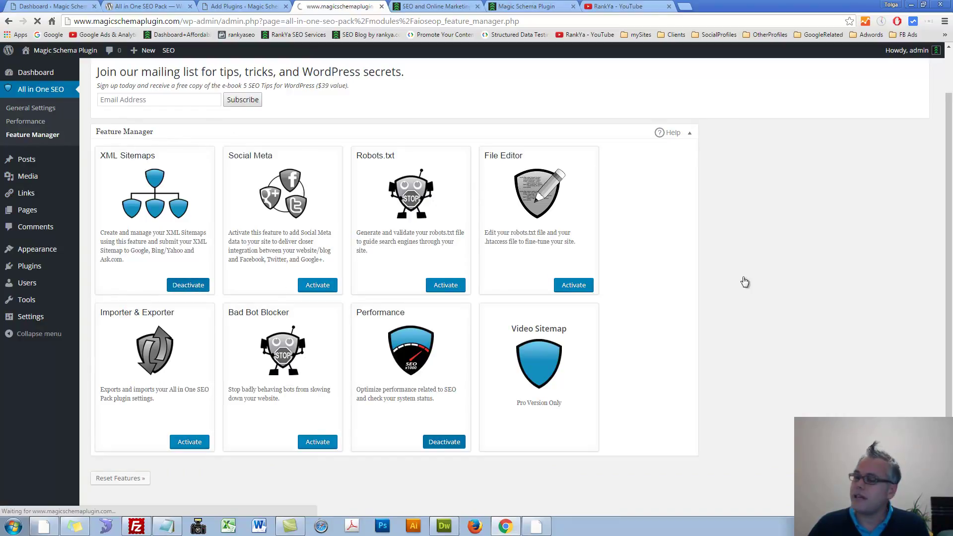
pyautogui.scroll(-2, 193, 278)
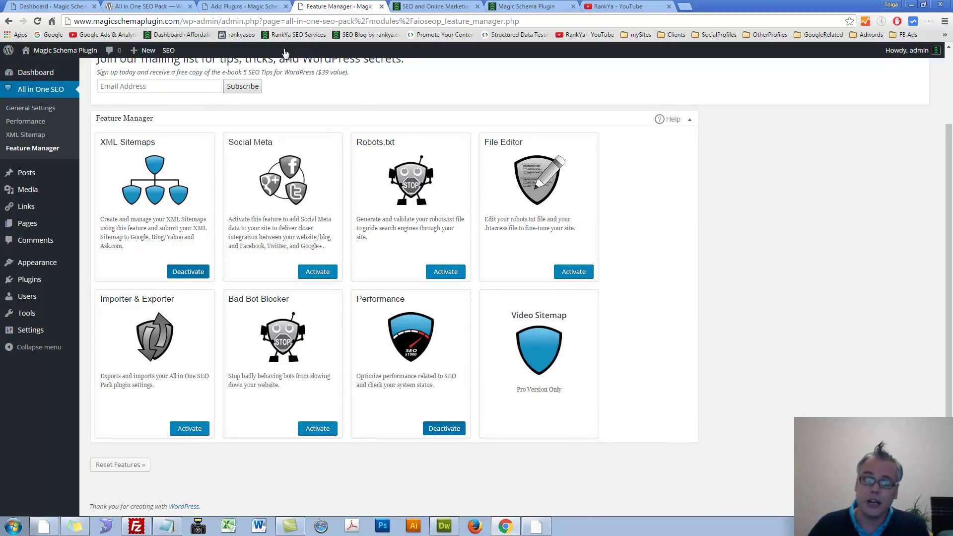
pyautogui.keyDown('ctrl'); pyautogui.click(24, 138); pyautogui.keyUp('ctrl')
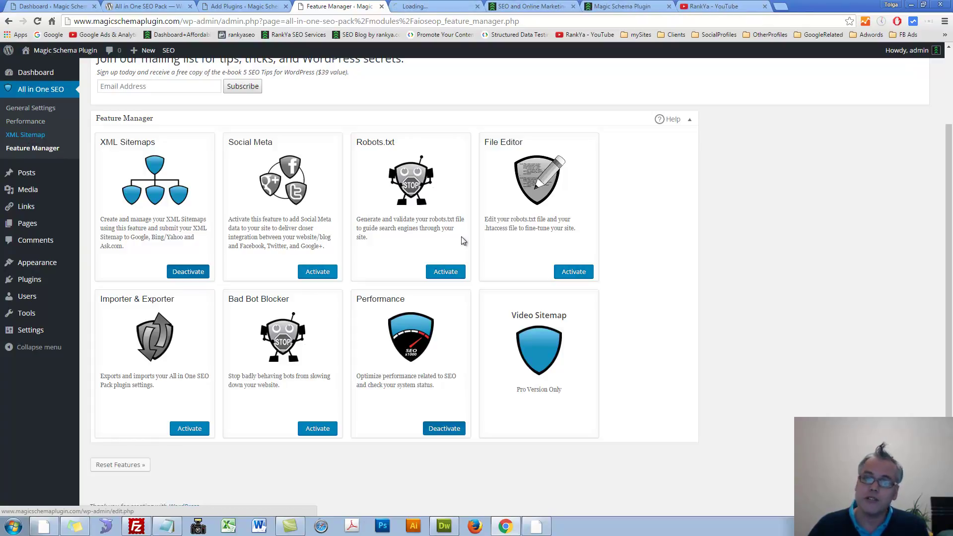
# - On the XML Sitemap settings page, choose 0.7 for the Homepage priority
pyautogui.click(417, 6)
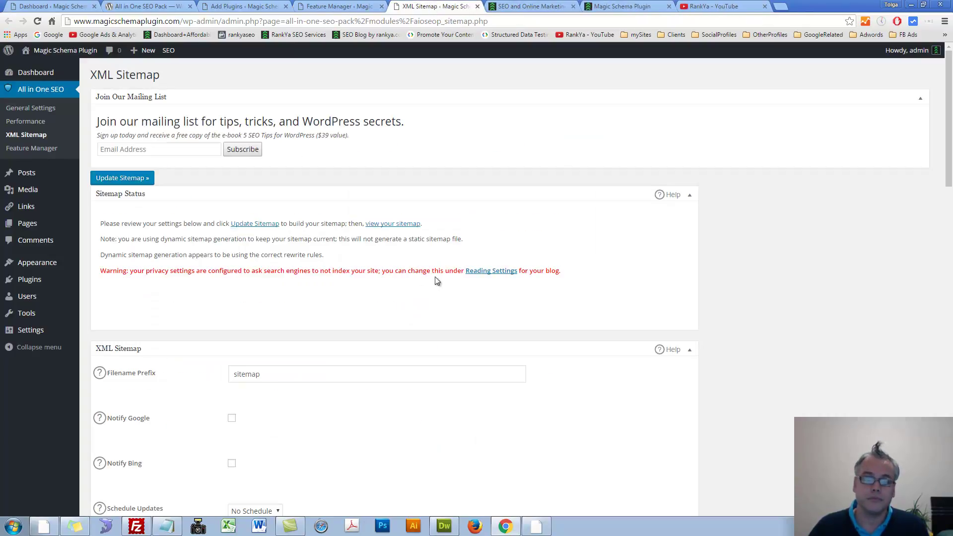
pyautogui.scroll(-2, 253, 259)
pyautogui.scroll(-7, 259, 271)
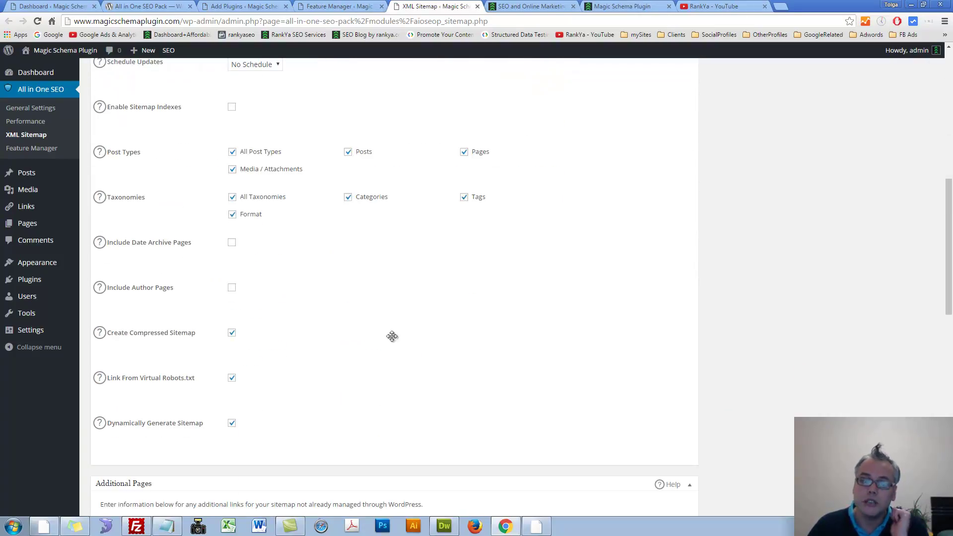
pyautogui.scroll(-3, 392, 339)
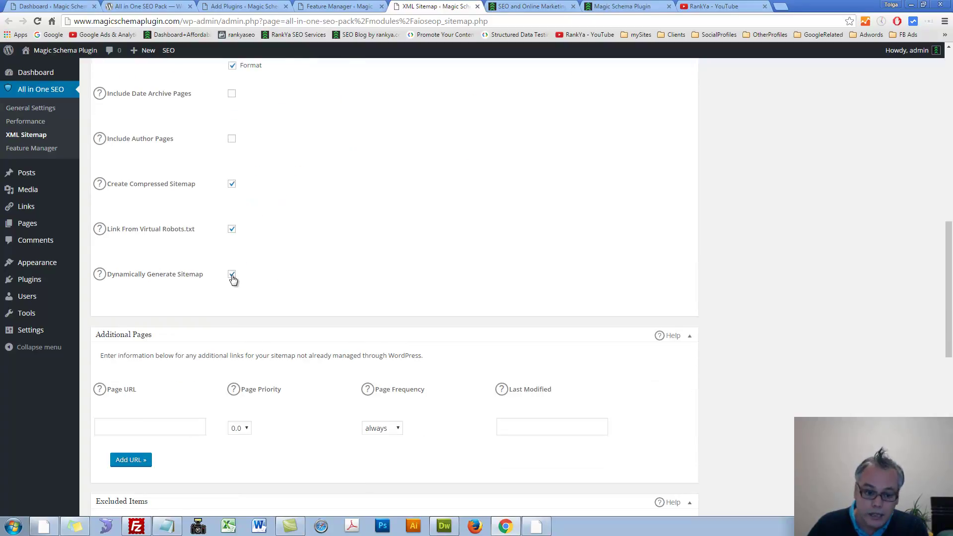
pyautogui.scroll(-6, 376, 277)
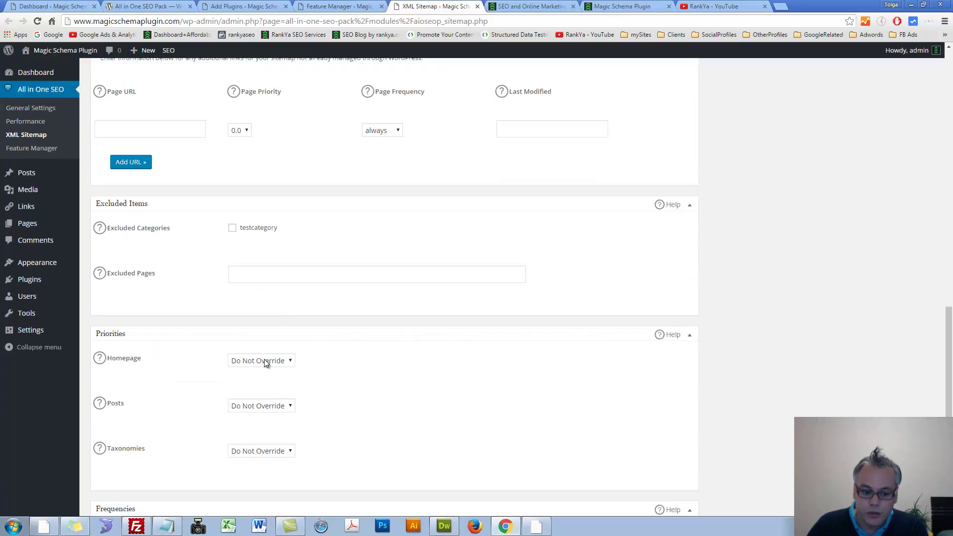
pyautogui.scroll(-1, 278, 343)
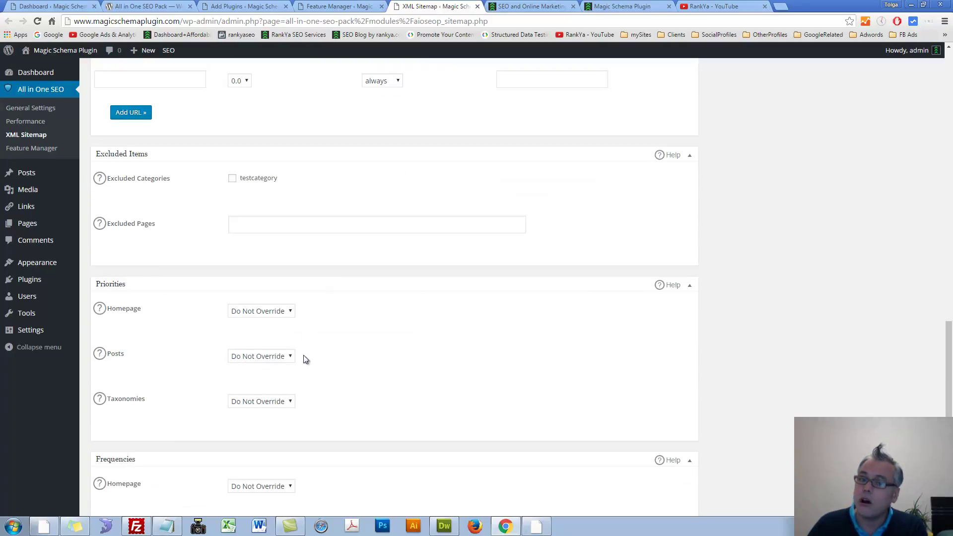
pyautogui.click(285, 316)
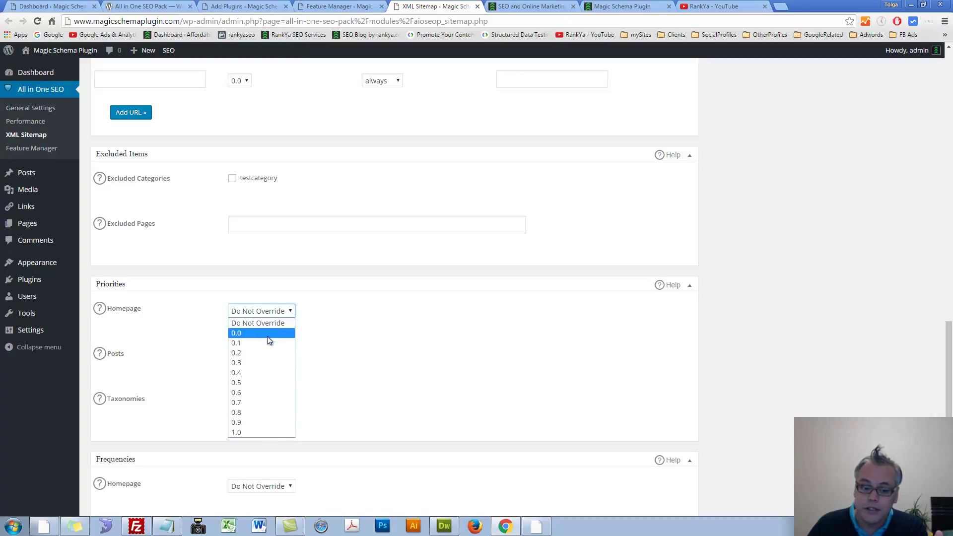
pyautogui.click(267, 402)
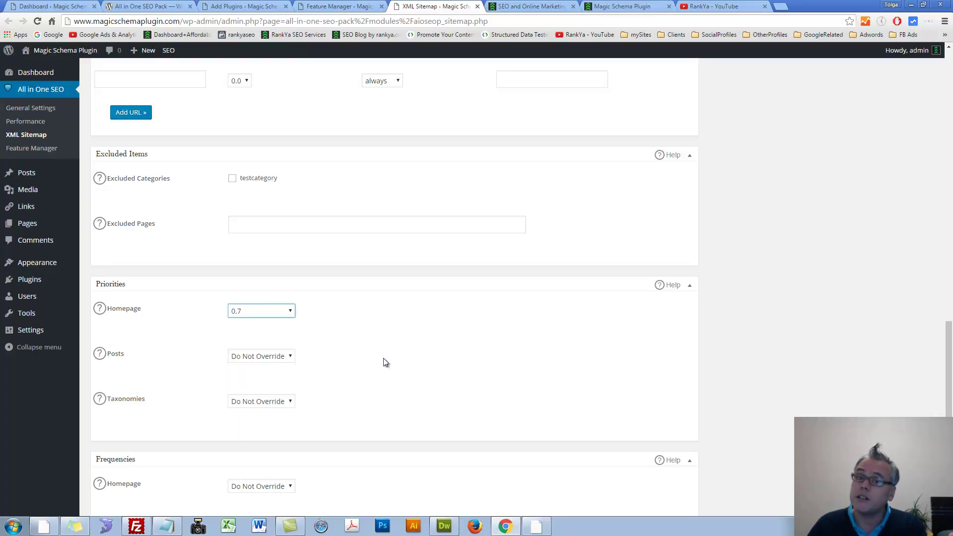
pyautogui.scroll(-4, 385, 362)
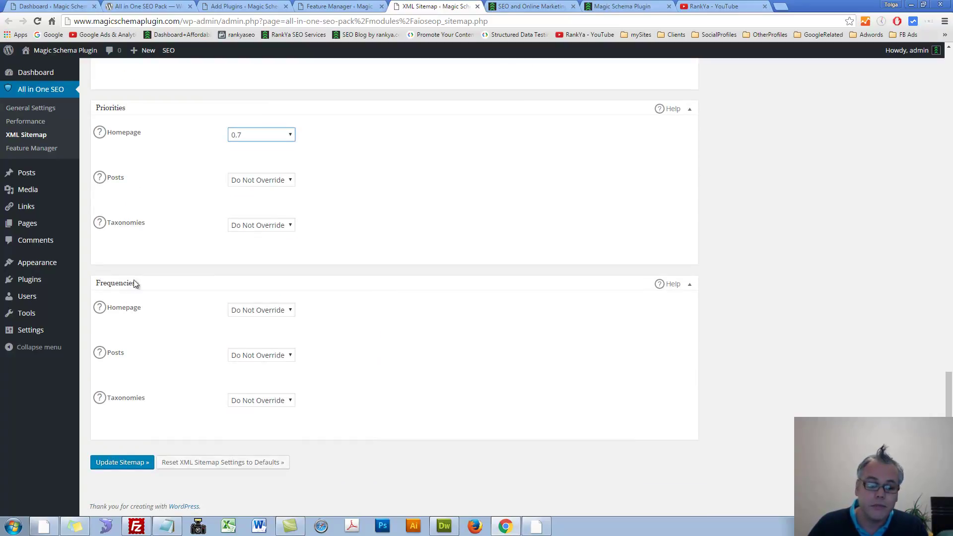
# - Set the Homepage change frequency to daily
pyautogui.click(284, 311)
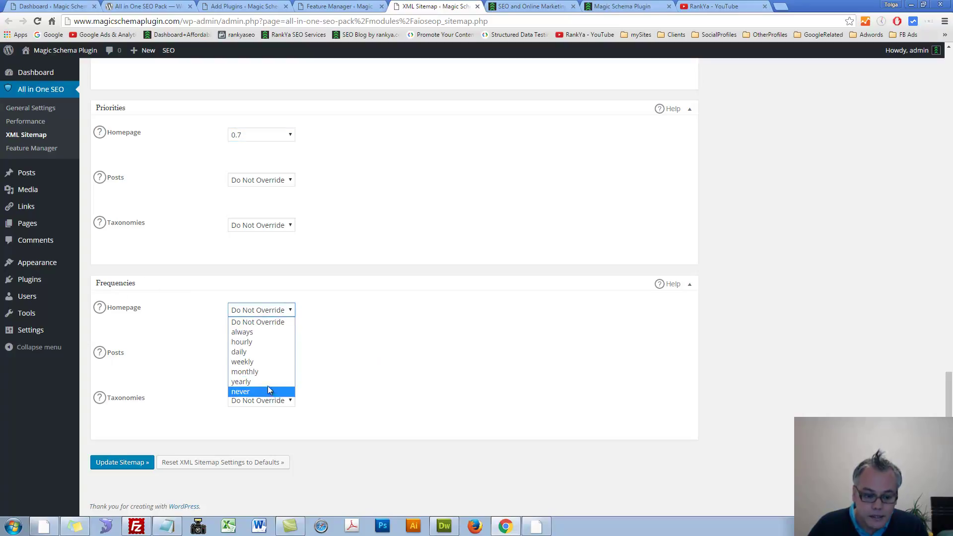
pyautogui.click(349, 365)
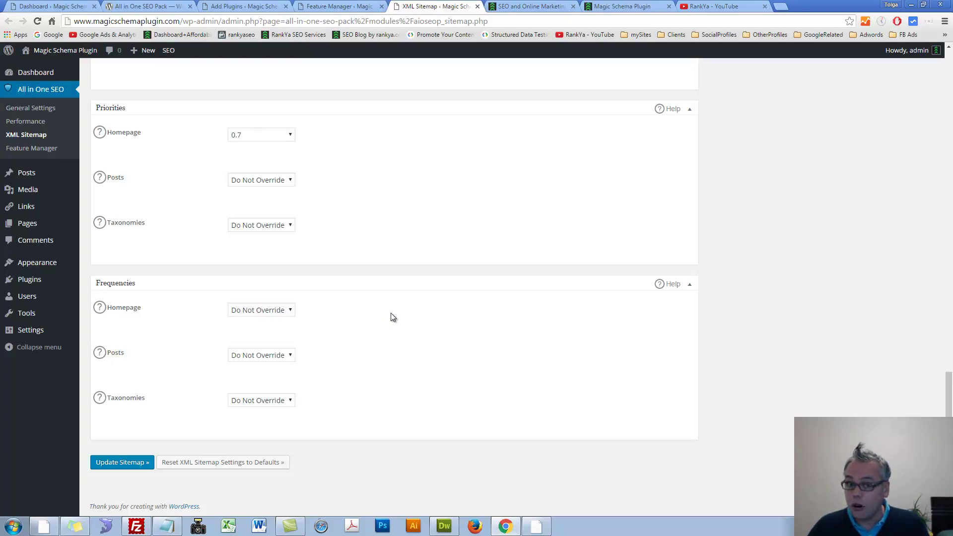
pyautogui.click(291, 311)
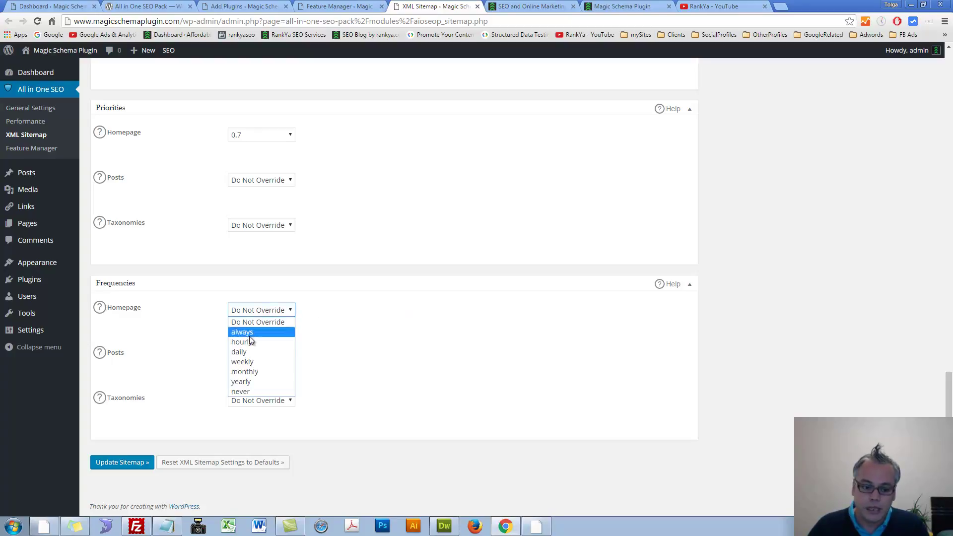
pyautogui.click(266, 373)
pyautogui.click(263, 310)
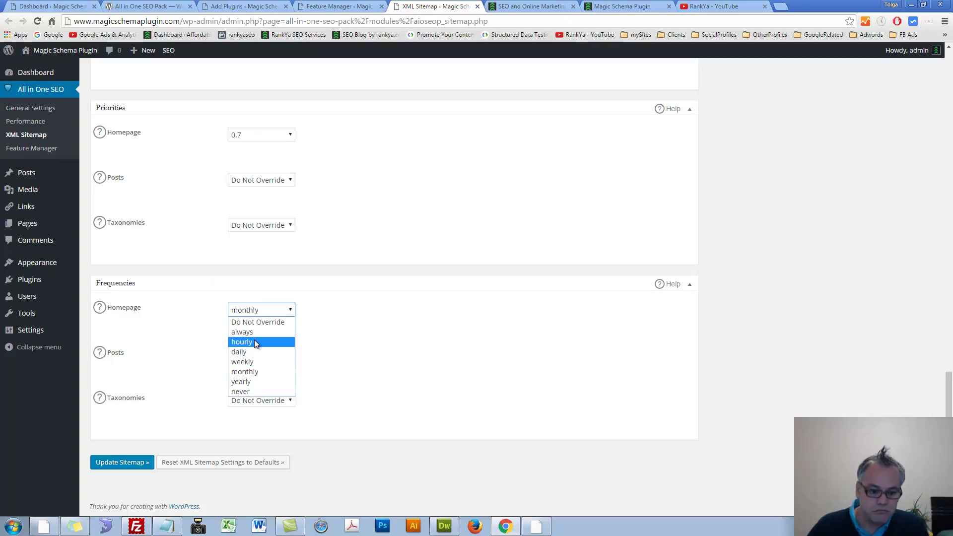
pyautogui.click(246, 352)
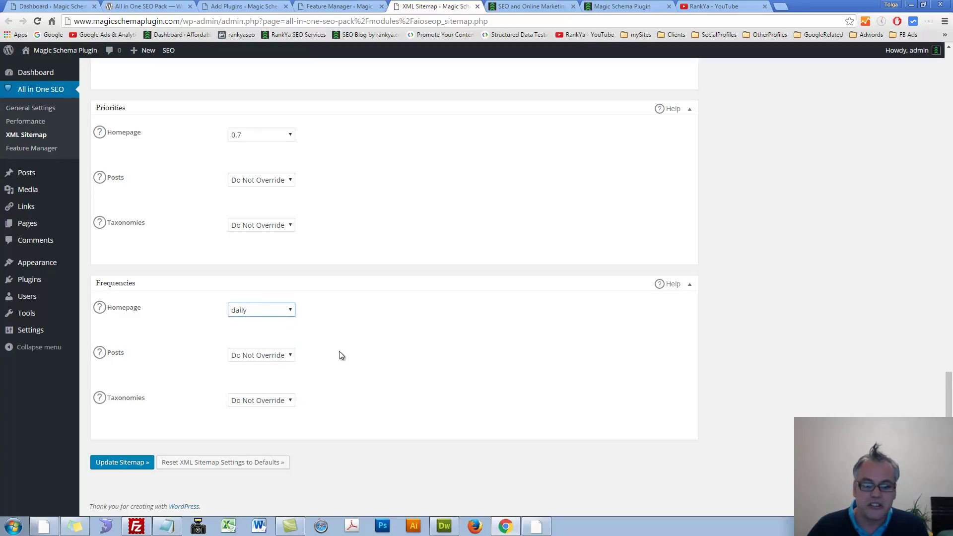
# - Set the Posts frequency to weekly and the Taxonomies frequency to monthly
pyautogui.click(248, 356)
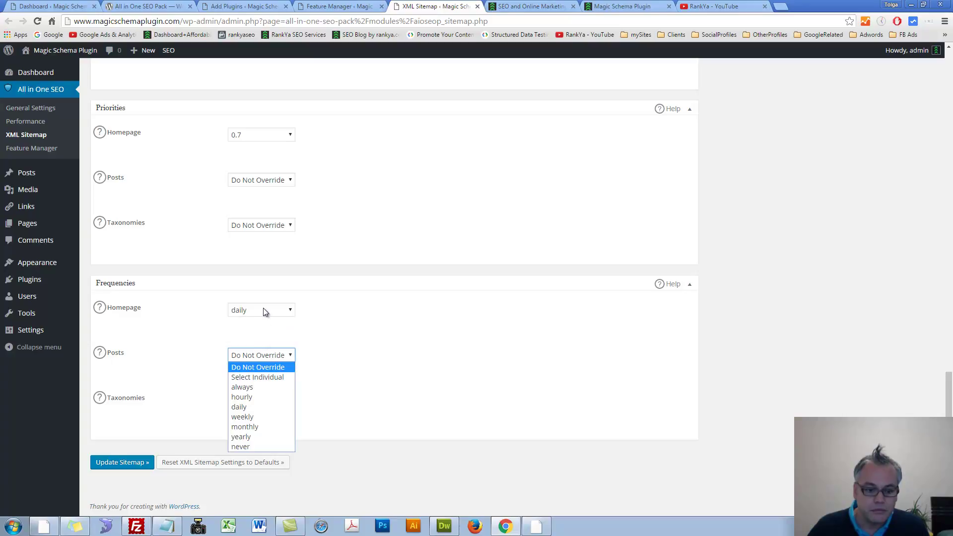
pyautogui.click(249, 426)
pyautogui.click(252, 352)
pyautogui.click(246, 417)
pyautogui.click(264, 401)
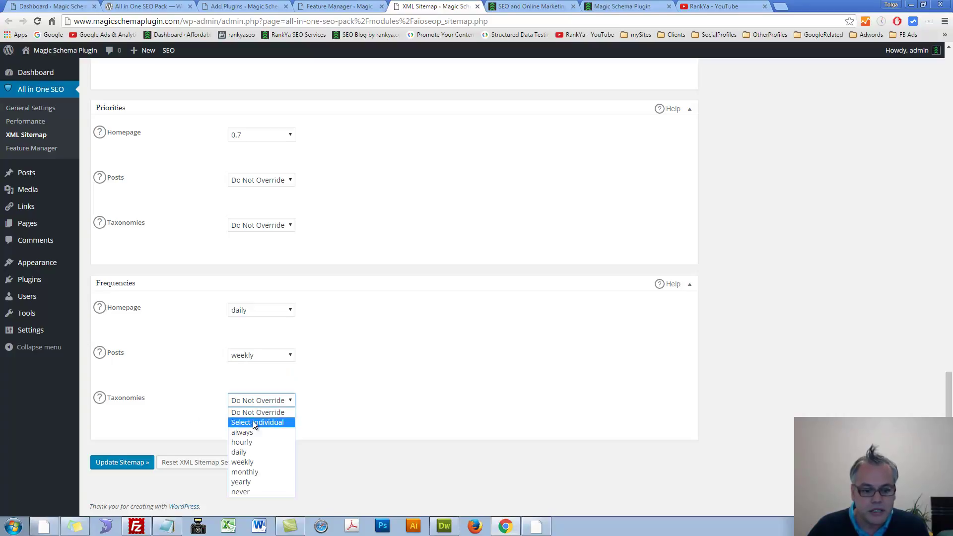
pyautogui.click(249, 472)
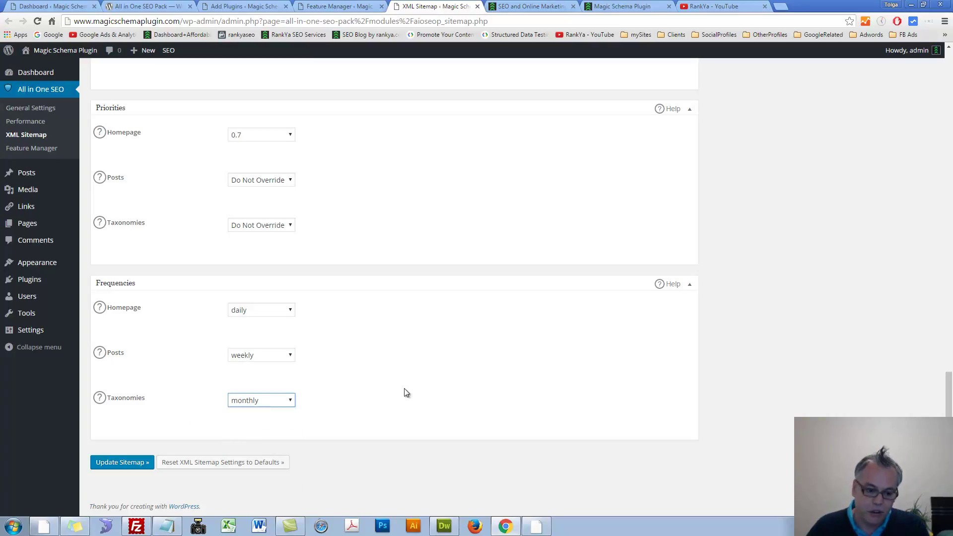
# - Set the Homepage sitemap priority to 1.0
pyautogui.scroll(4, 447, 347)
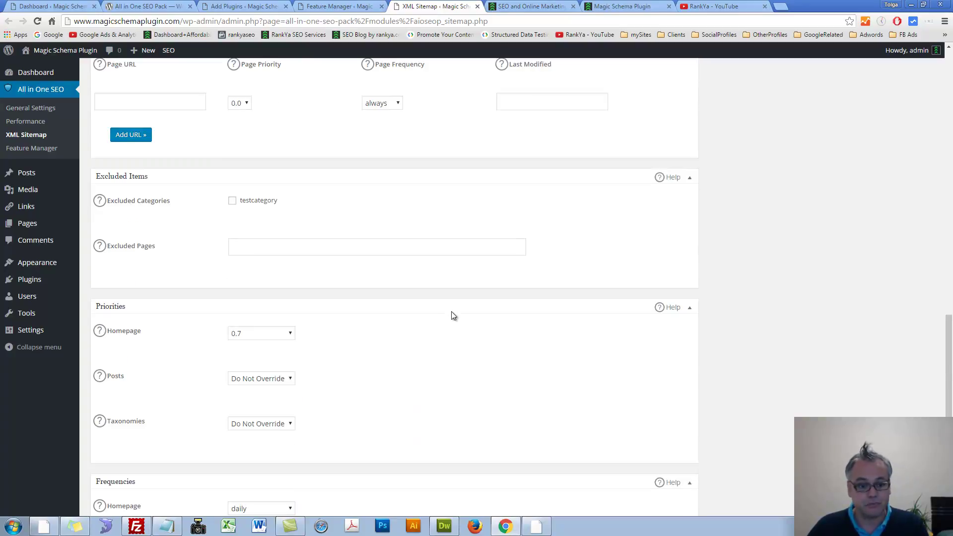
pyautogui.scroll(-2, 397, 342)
pyautogui.click(266, 233)
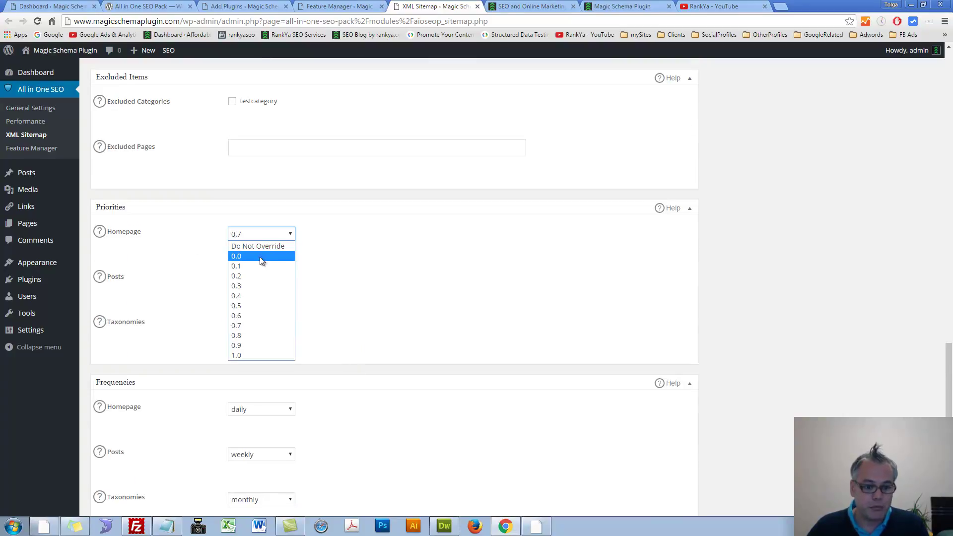
pyautogui.click(259, 257)
pyautogui.click(257, 236)
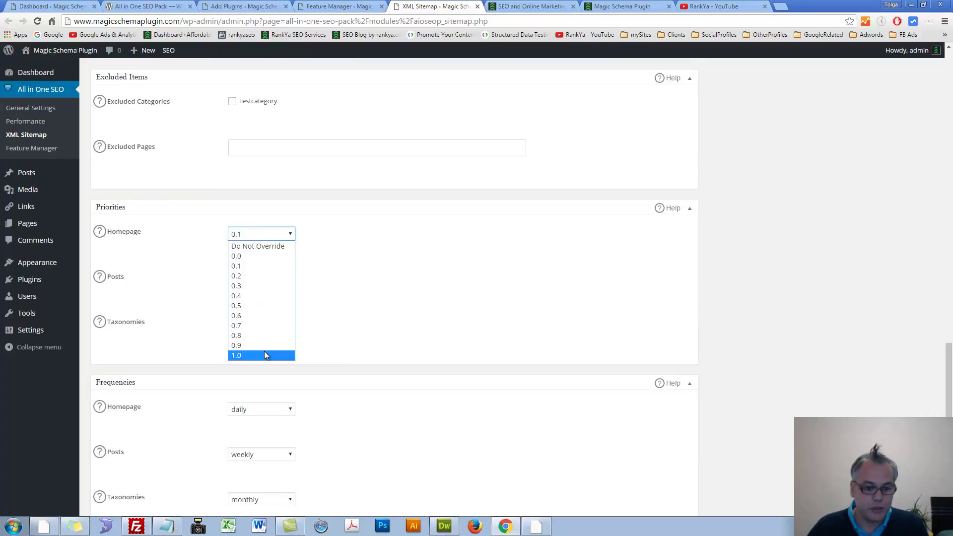
pyautogui.click(264, 352)
# - Set the Posts priority to 0.8 and the Taxonomies priority to 0.4
pyautogui.click(252, 280)
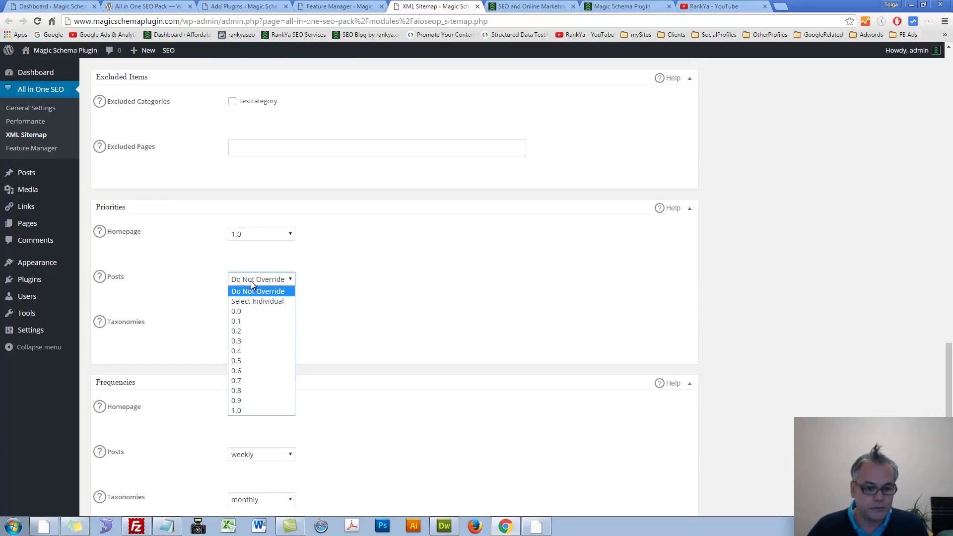
pyautogui.click(261, 361)
pyautogui.click(258, 326)
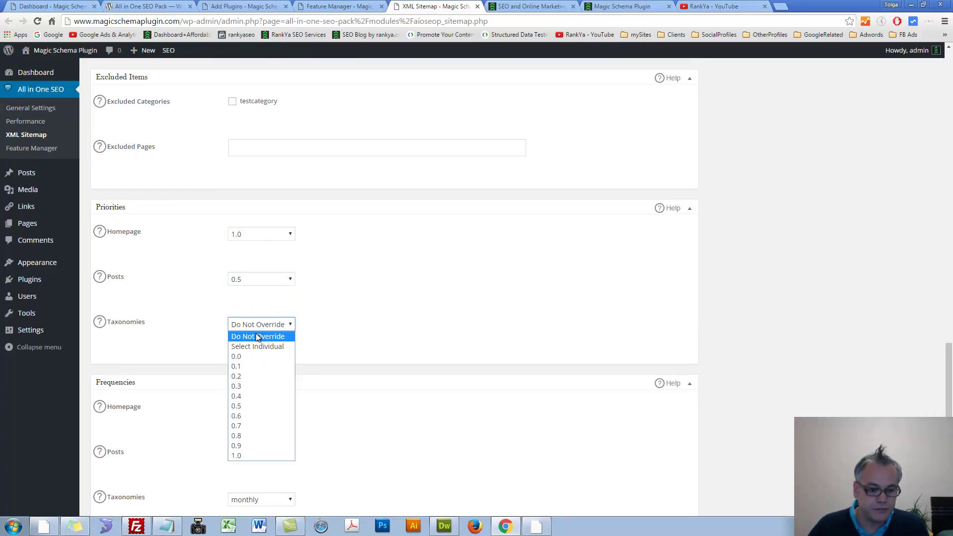
pyautogui.click(254, 398)
pyautogui.click(272, 281)
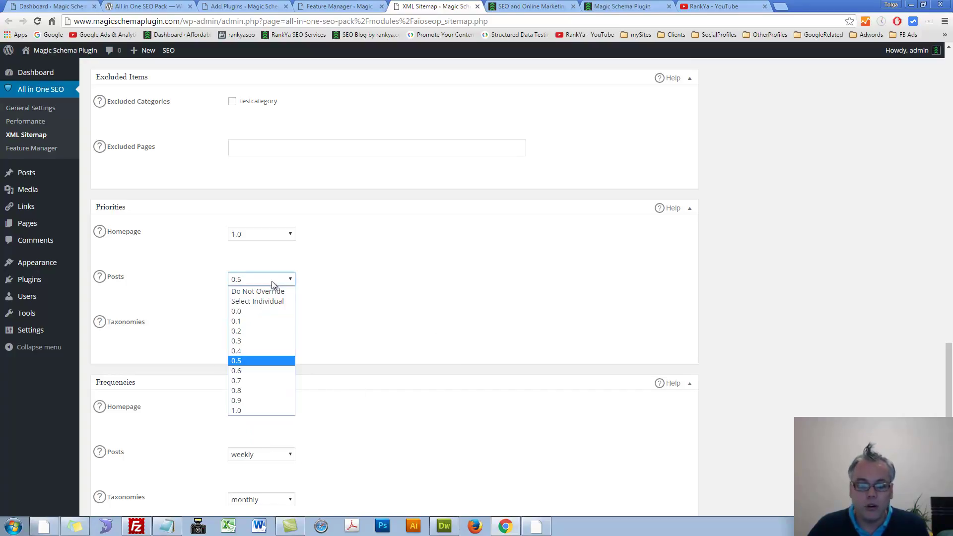
pyautogui.click(255, 390)
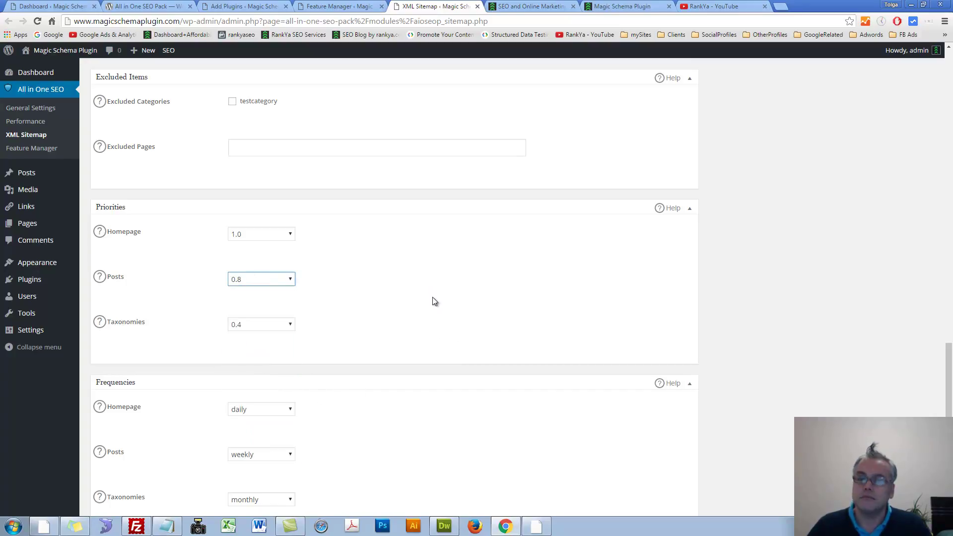
pyautogui.scroll(5, 428, 318)
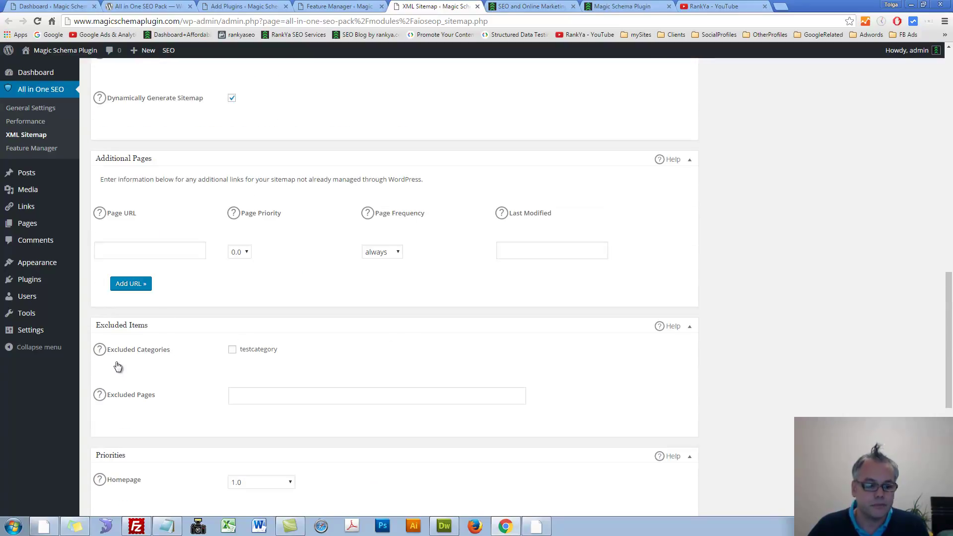
# - Click into Excluded Pages and show its help about page slugs or IDs
pyautogui.click(267, 395)
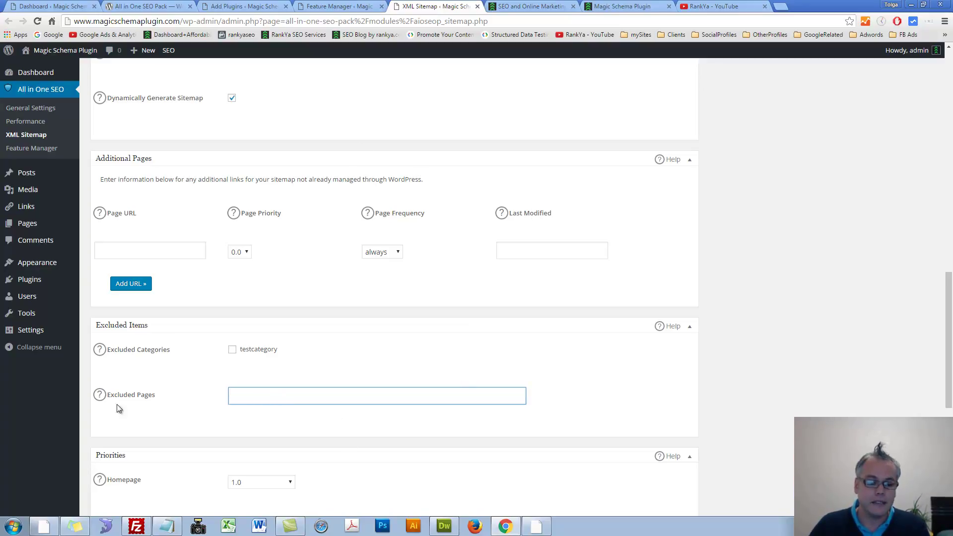
pyautogui.click(100, 396)
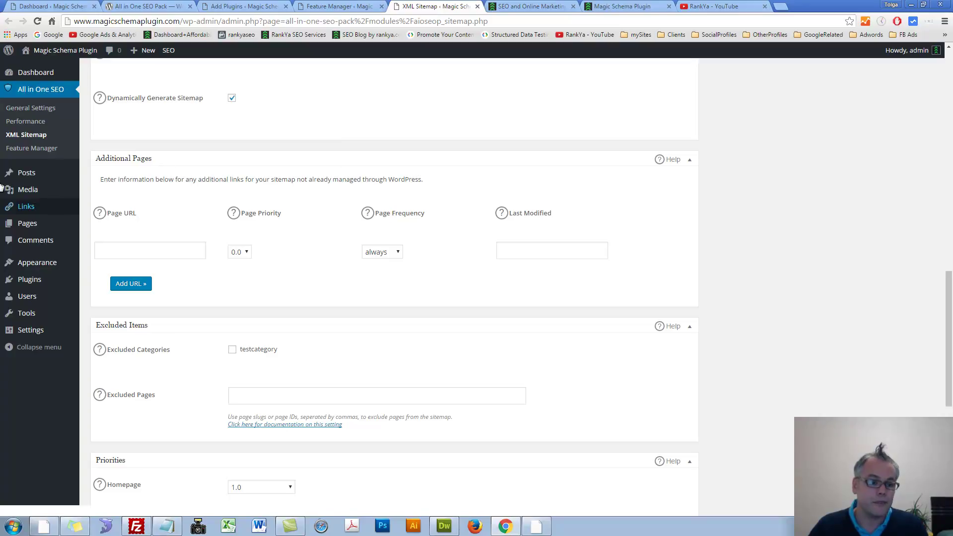
# - Open All Pages in a new tab and view the live Sample Page, selecting its slug
pyautogui.moveTo(28, 230)
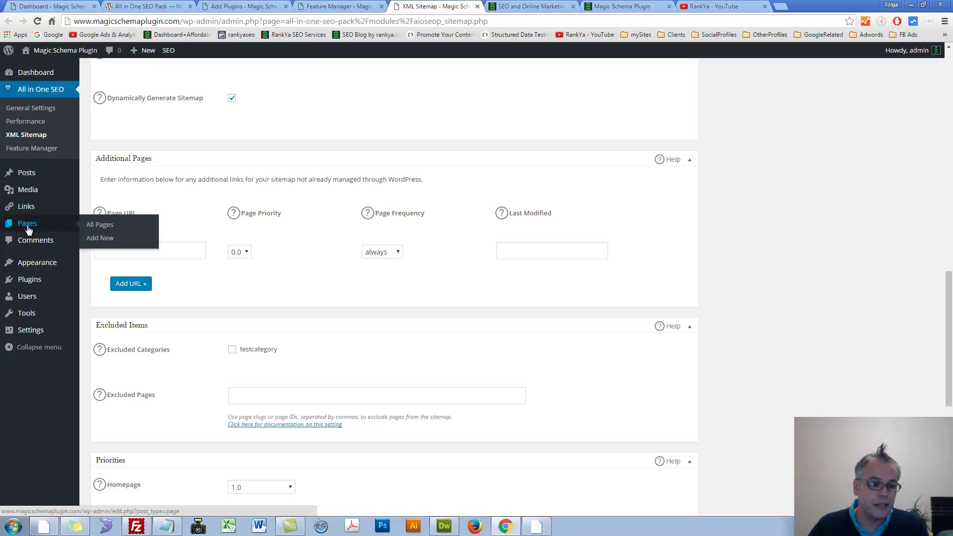
pyautogui.middleClick(117, 225)
pyautogui.click(524, 6)
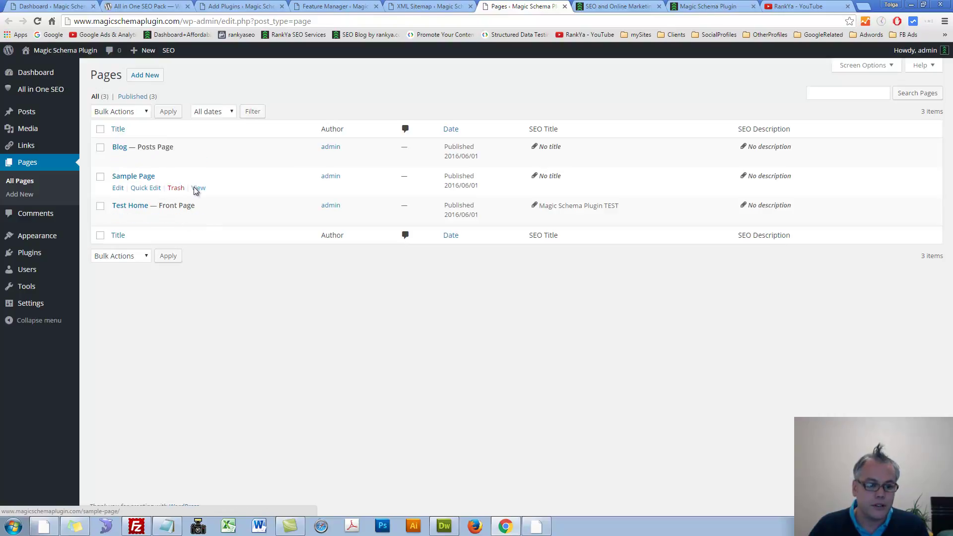
pyautogui.middleClick(199, 187)
pyautogui.click(551, 6)
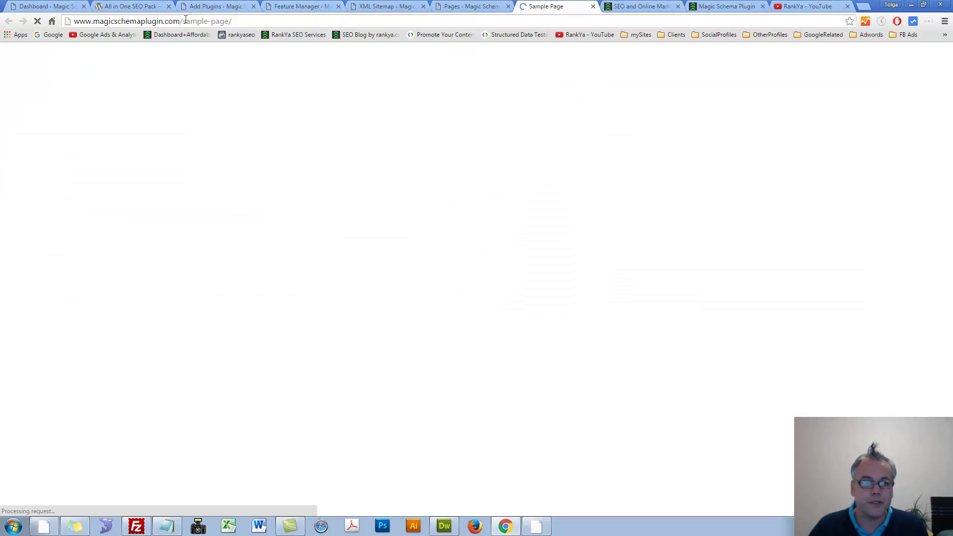
pyautogui.moveTo(183, 21); pyautogui.dragTo(231, 20)
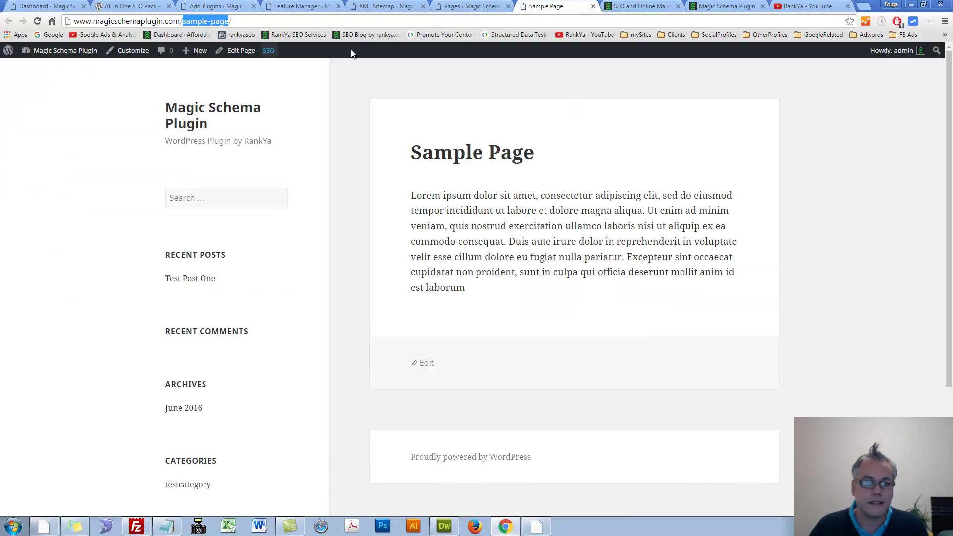
# - Open the Sample Page editor in a new tab
pyautogui.click(443, 5)
pyautogui.middleClick(118, 188)
pyautogui.click(559, 7)
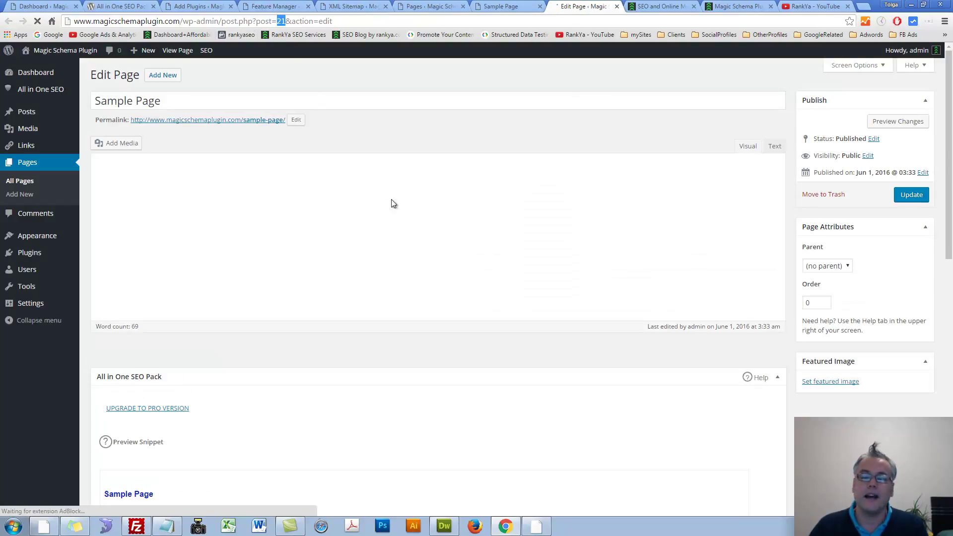
# - Return to the XML Sitemap settings tab and scroll back to the top
pyautogui.hotkey('ctrl', '5')
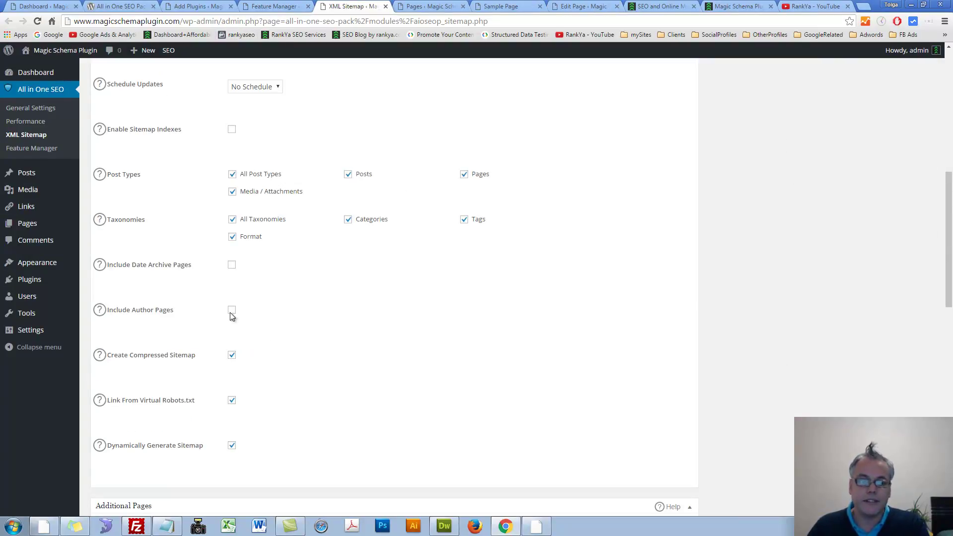
pyautogui.scroll(2, 332, 336)
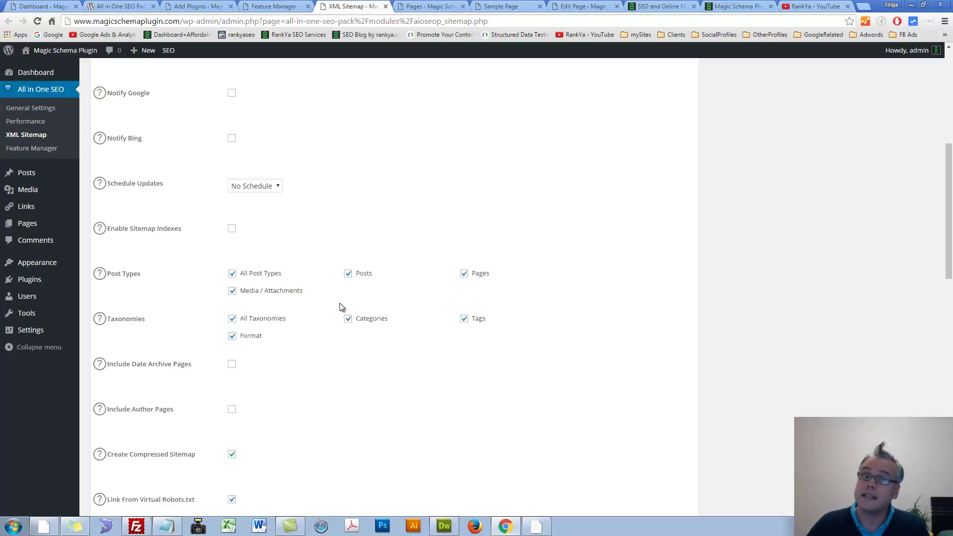
pyautogui.scroll(2, 373, 304)
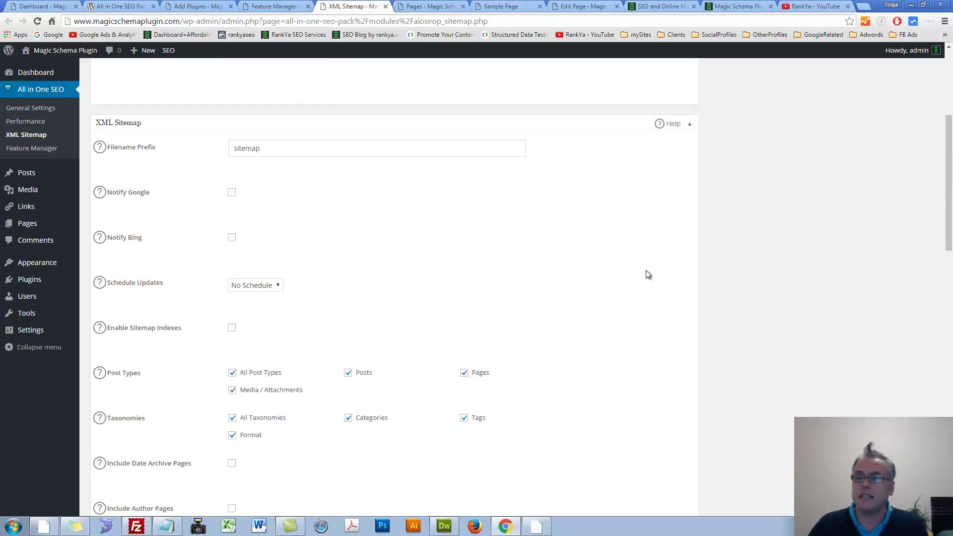
# - Open Google Webmaster Tools from the Google-related bookmarks in a new browser tab
pyautogui.click(863, 7)
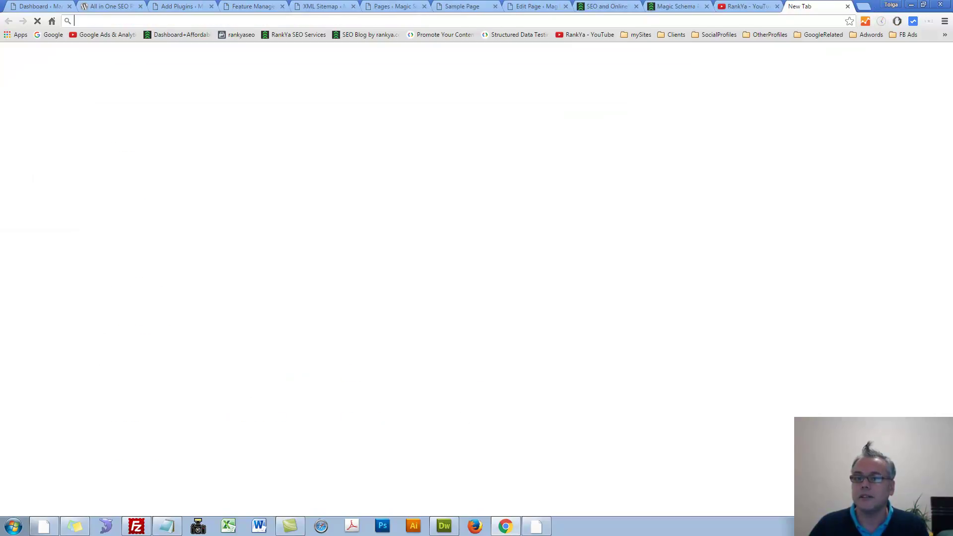
pyautogui.click(814, 40)
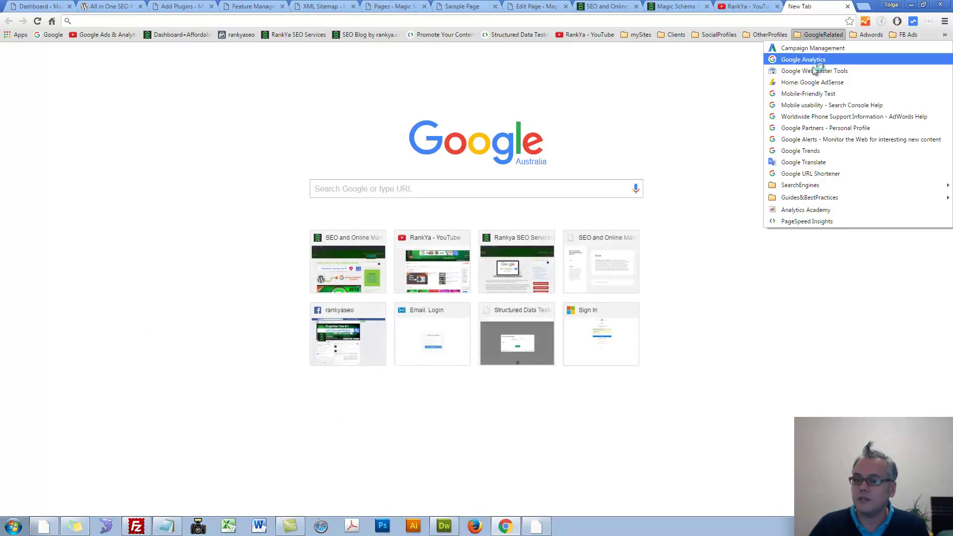
pyautogui.click(815, 71)
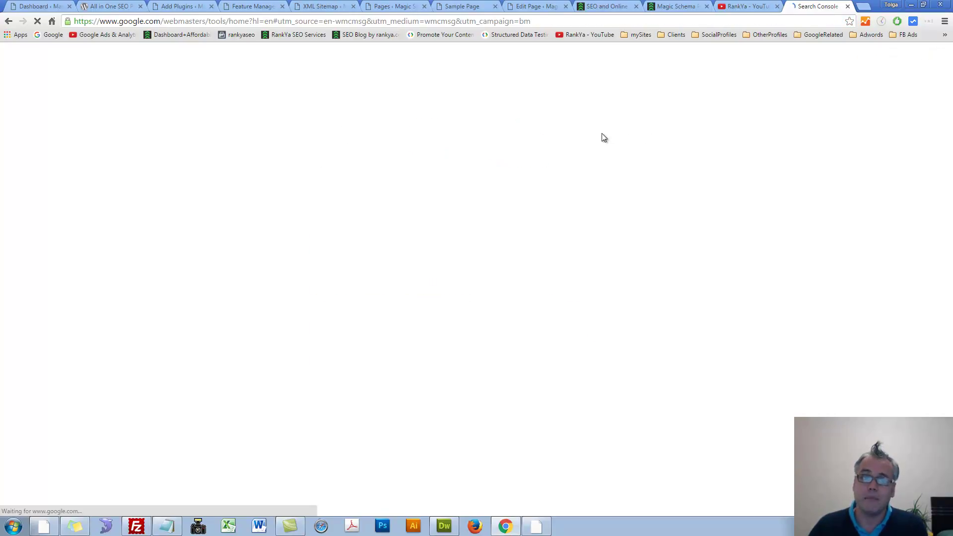
# - Copy the site's generated sitemap.xml address from the WordPress XML Sitemap page
pyautogui.click(332, 5)
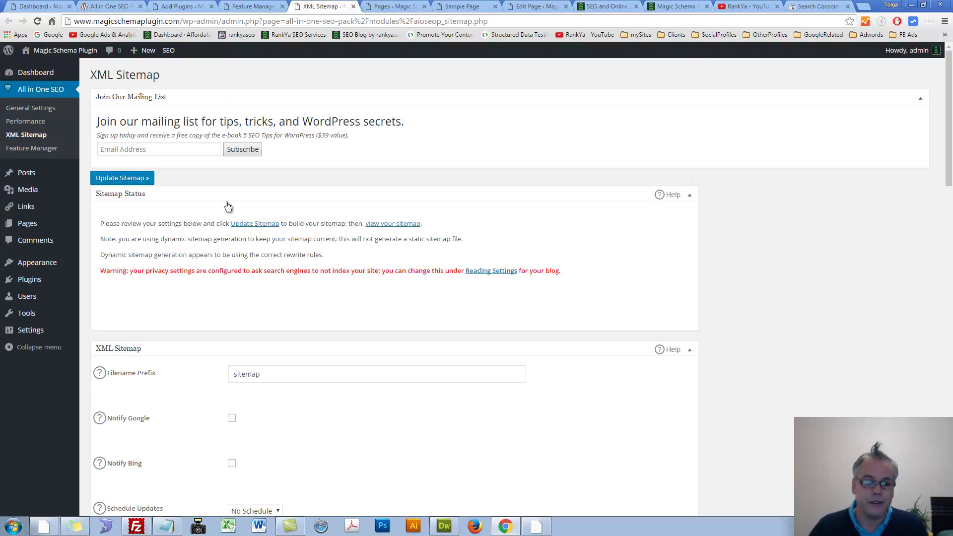
pyautogui.click(398, 225)
pyautogui.click(188, 21)
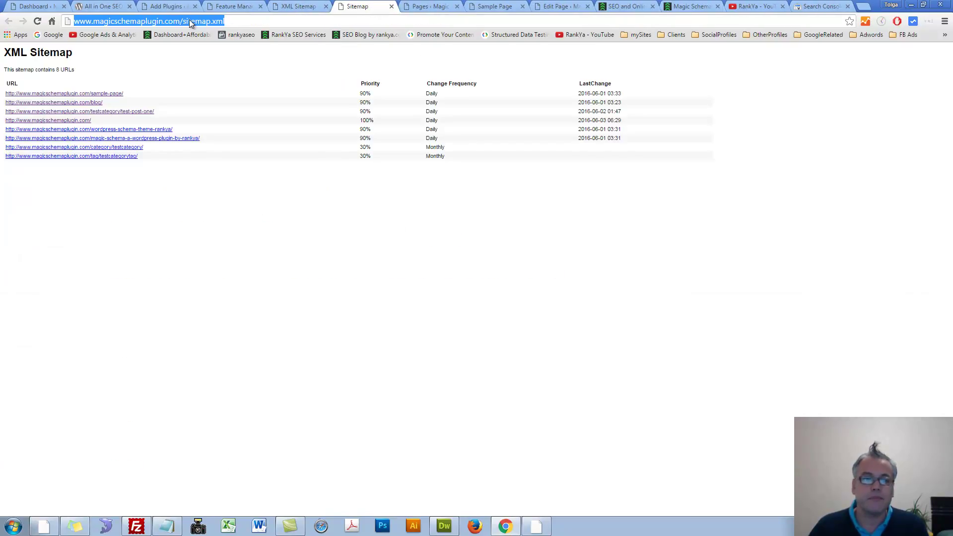
pyautogui.rightClick(190, 21)
pyautogui.click(213, 59)
pyautogui.moveTo(183, 21); pyautogui.dragTo(264, 20)
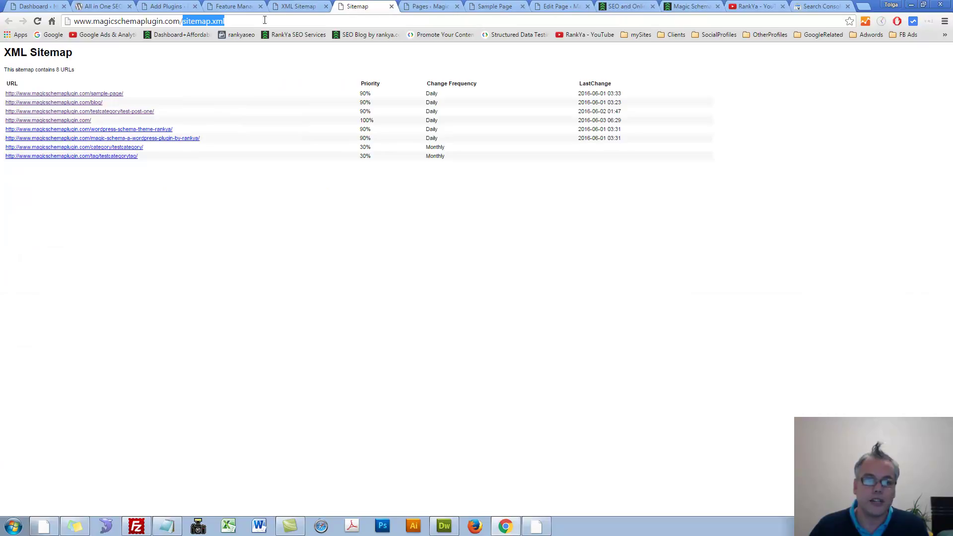
pyautogui.click(804, 7)
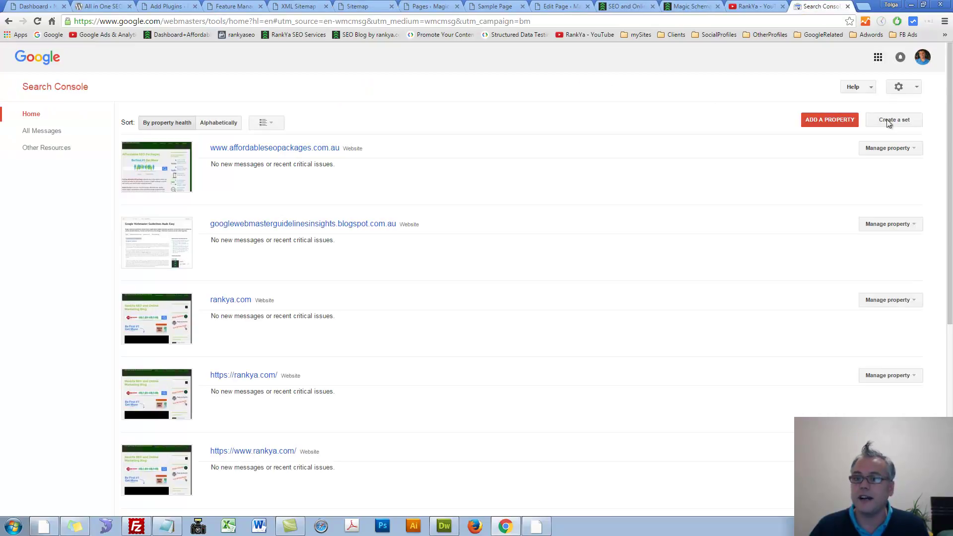
pyautogui.click(263, 452)
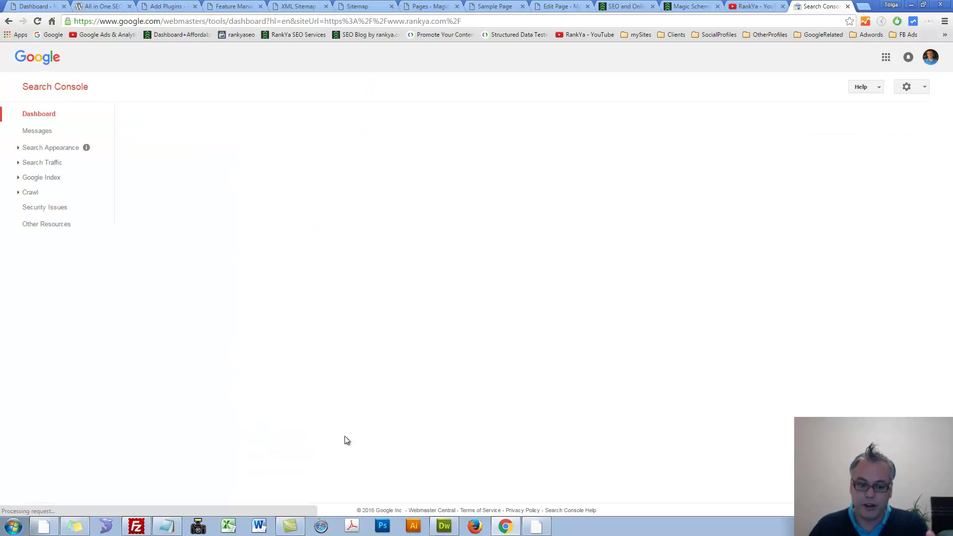
pyautogui.click(29, 193)
pyautogui.click(43, 251)
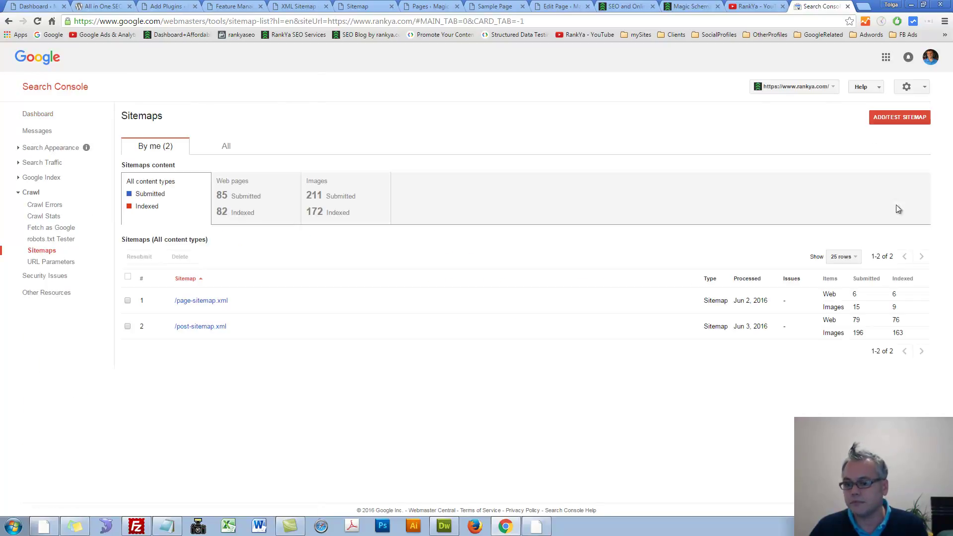
# - Enter sitemap.xml in the Add/Test Sitemap box, test it, then clear the field
pyautogui.click(886, 122)
pyautogui.write('sitemap.xml')
pyautogui.click(775, 172)
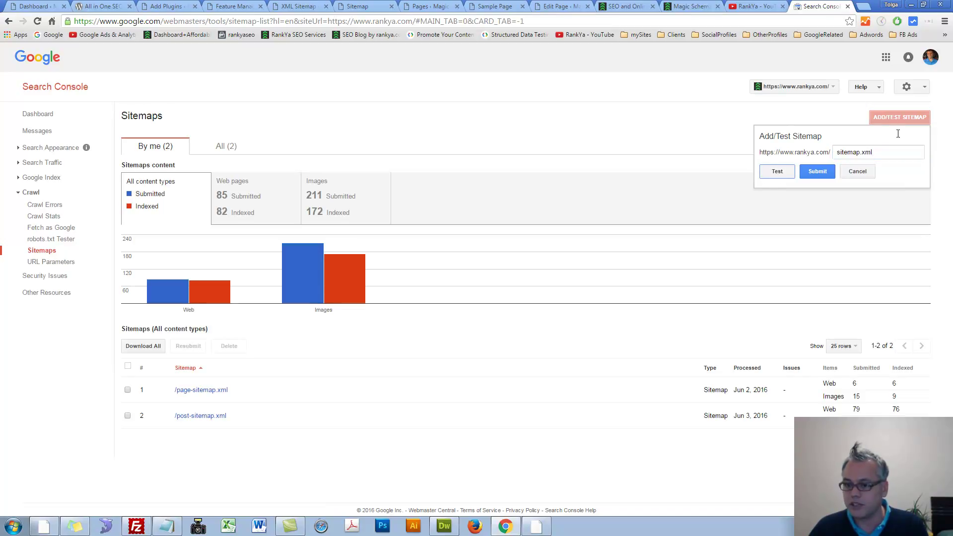
pyautogui.moveTo(897, 150); pyautogui.dragTo(800, 153)
pyautogui.press('BackSpace')
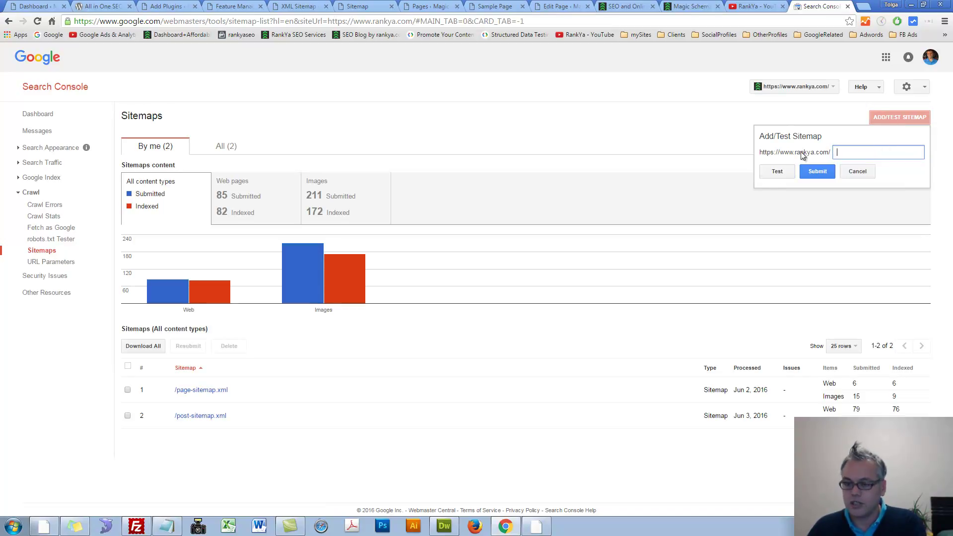
# - Compare the WordPress XML Sitemap settings and generated sitemap with the Search Console Sitemaps report
pyautogui.click(288, 6)
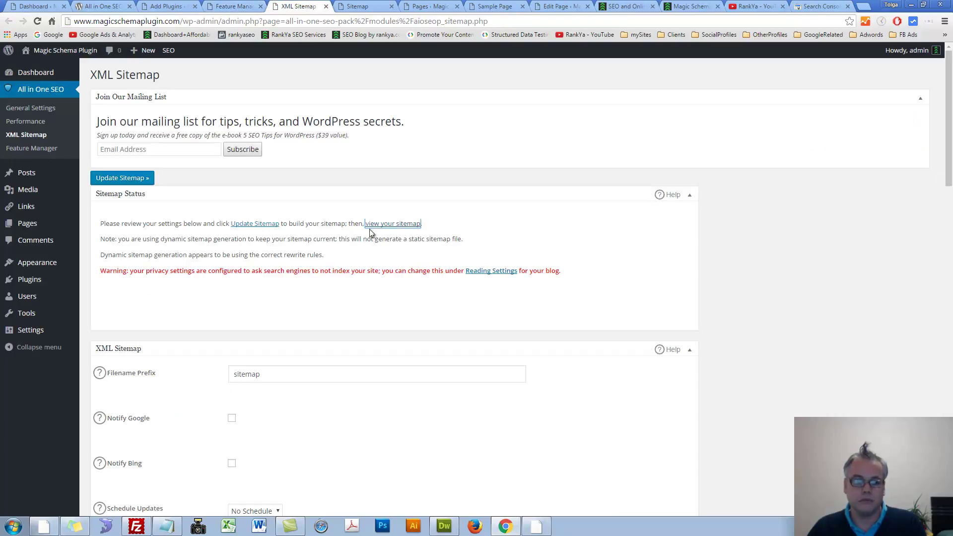
pyautogui.click(342, 5)
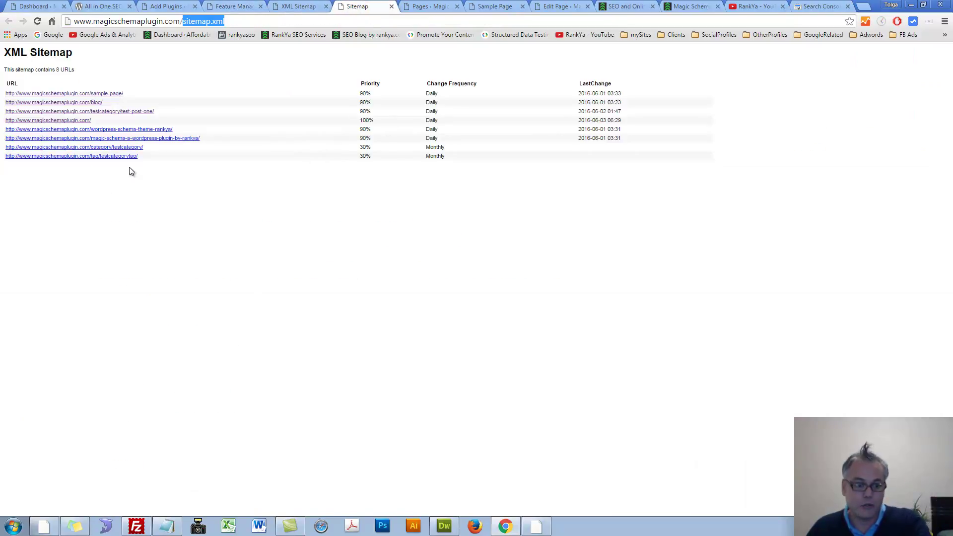
pyautogui.click(817, 7)
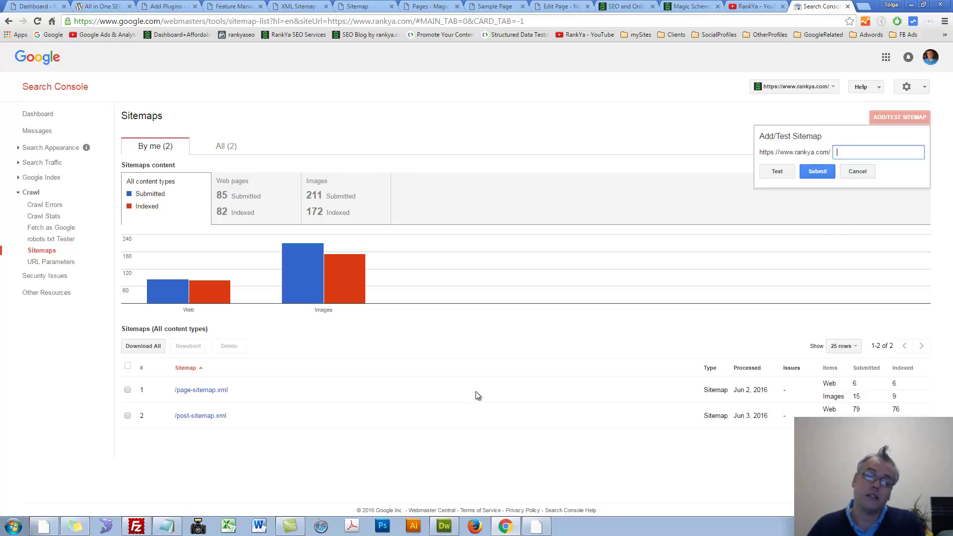
pyautogui.click(298, 6)
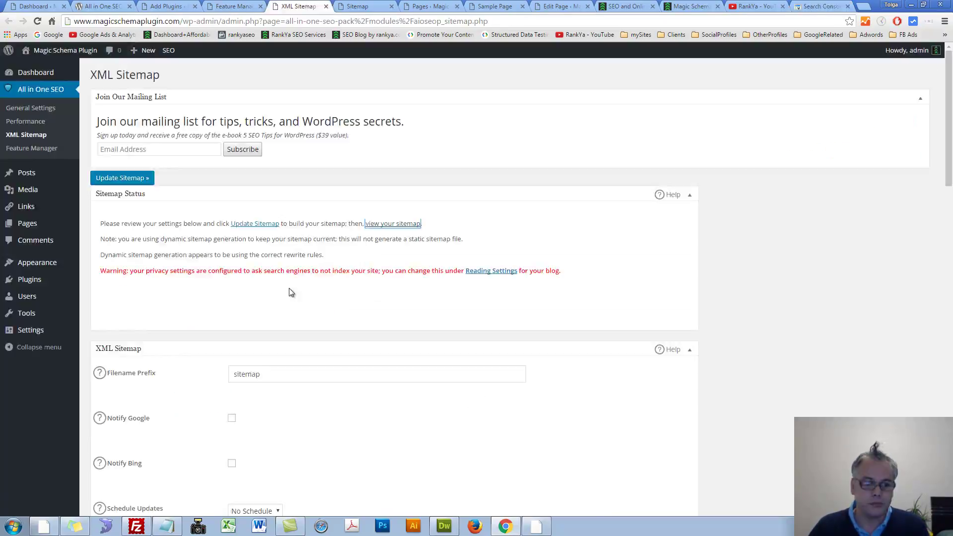
pyautogui.scroll(-12, 287, 292)
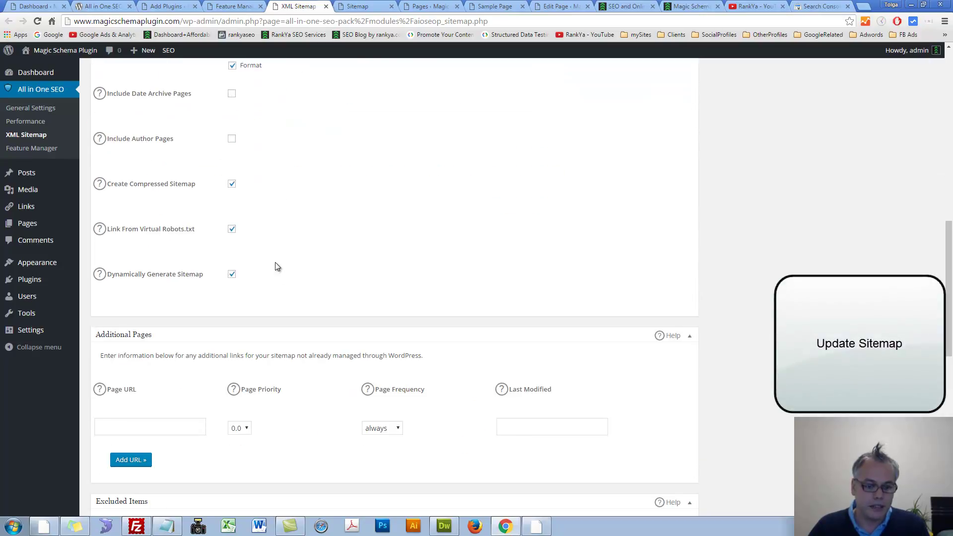
pyautogui.scroll(11, 349, 245)
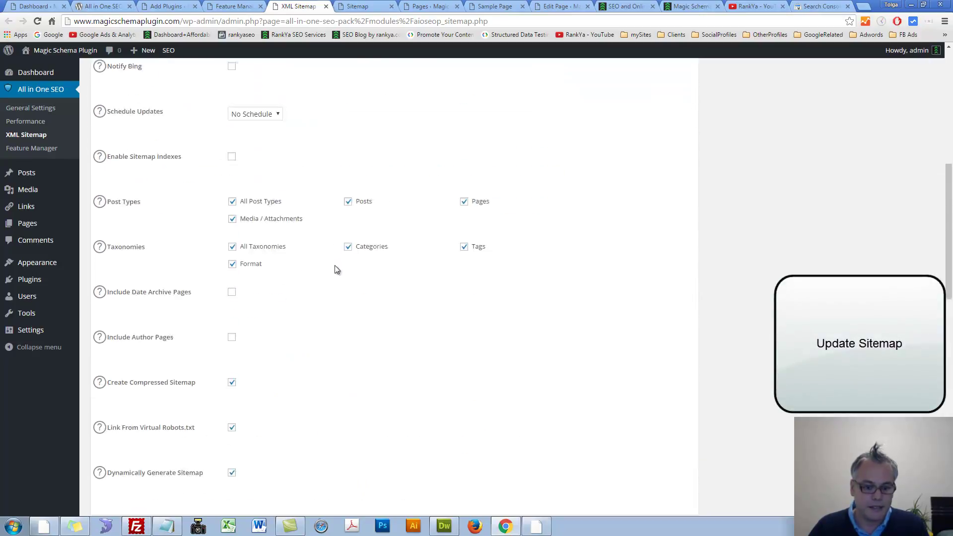
pyautogui.scroll(1, 326, 284)
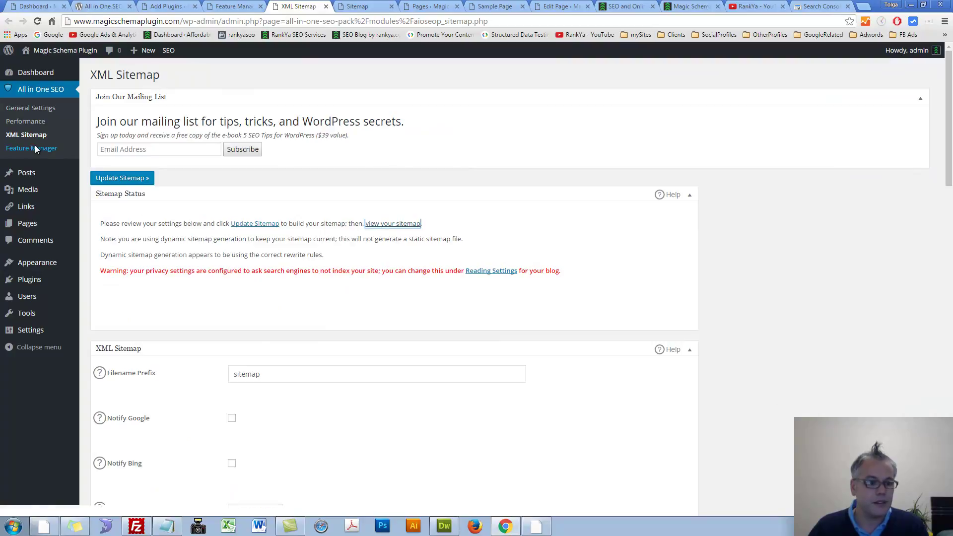
pyautogui.click(823, 6)
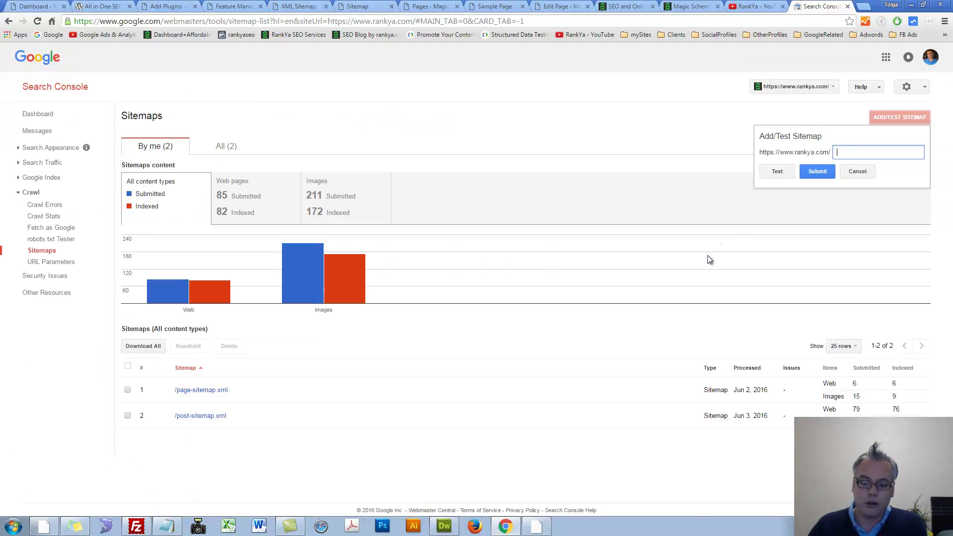
pyautogui.click(298, 6)
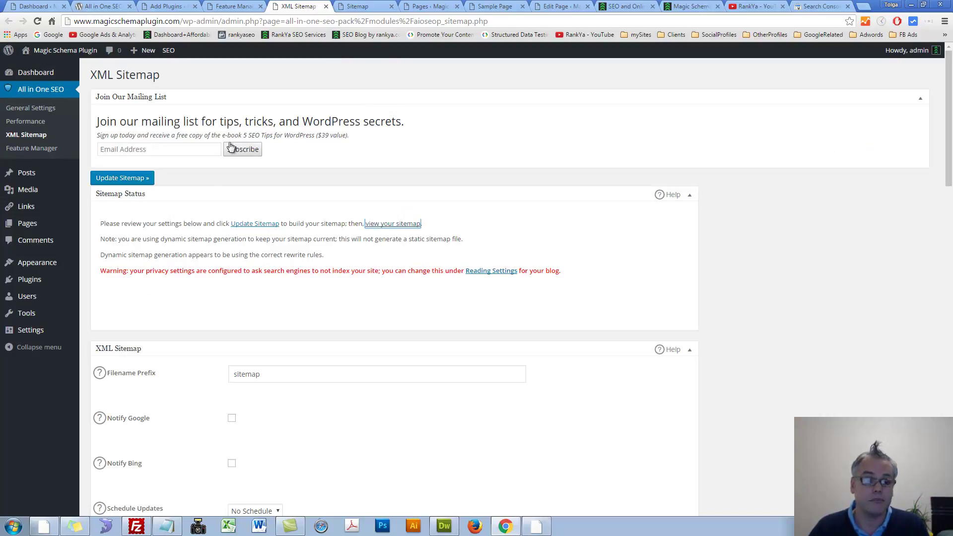
# - Activate Robots.txt in the Feature Manager, open its settings page, then switch to the RankYa blog
pyautogui.click(21, 152)
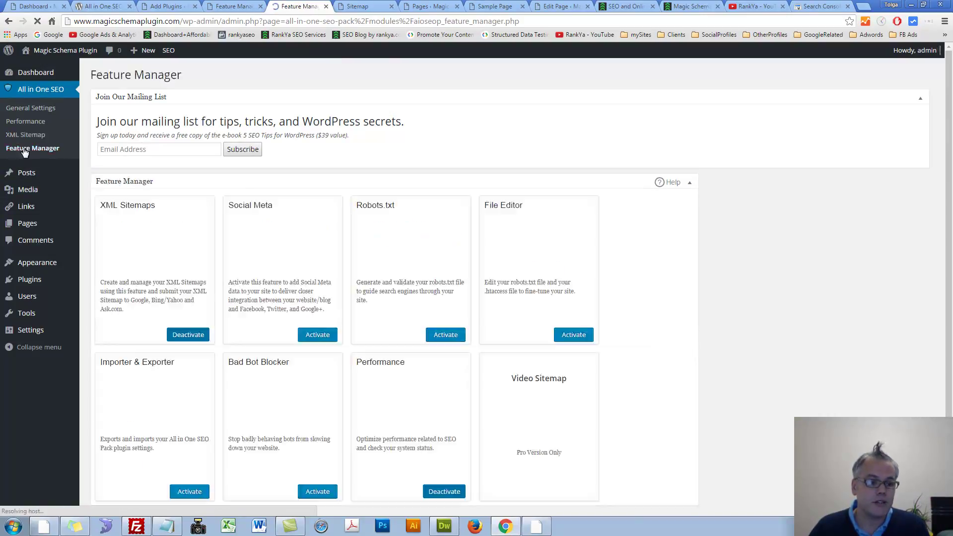
pyautogui.click(437, 338)
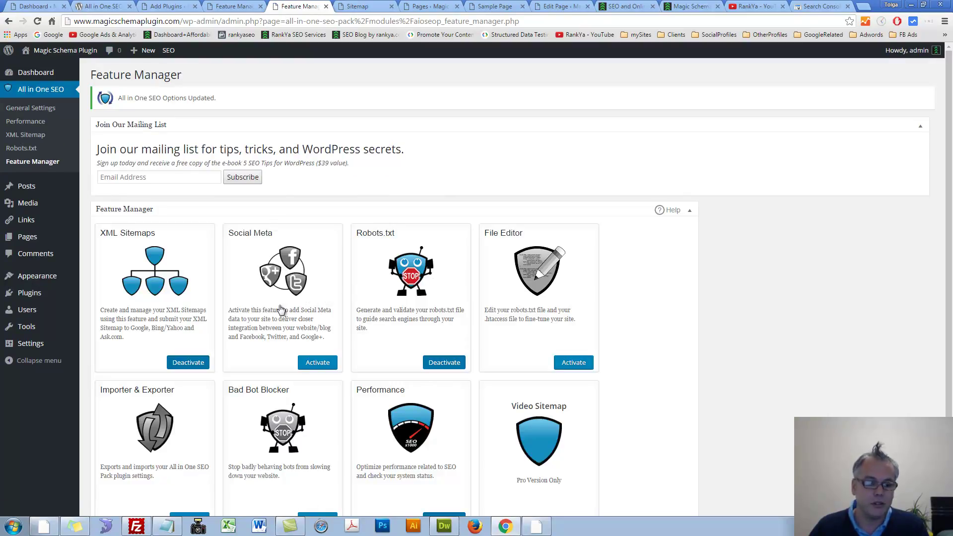
pyautogui.click(53, 157)
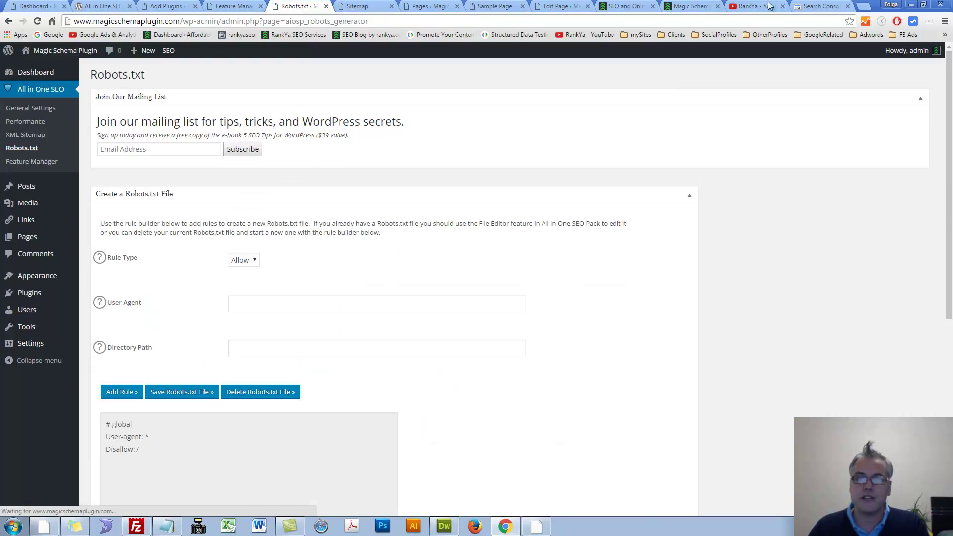
pyautogui.click(635, 9)
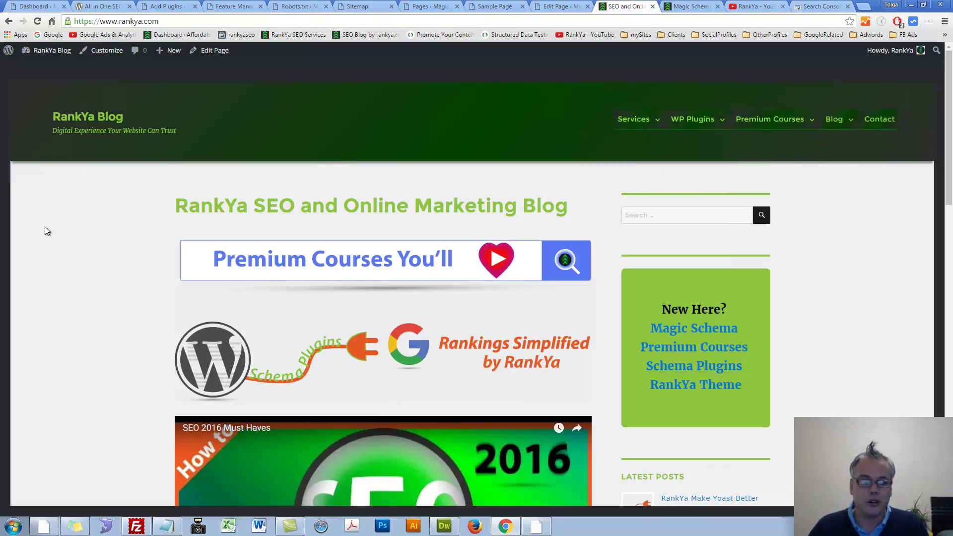
# - Download the Sample robots.txt zip from RankYa's Public Assets page and open it
pyautogui.scroll(-20, 85, 292)
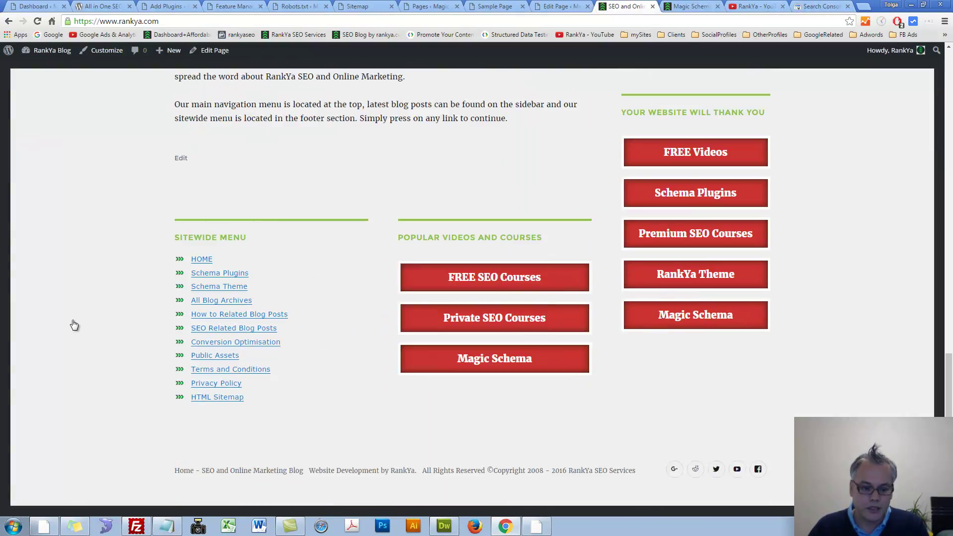
pyautogui.click(212, 359)
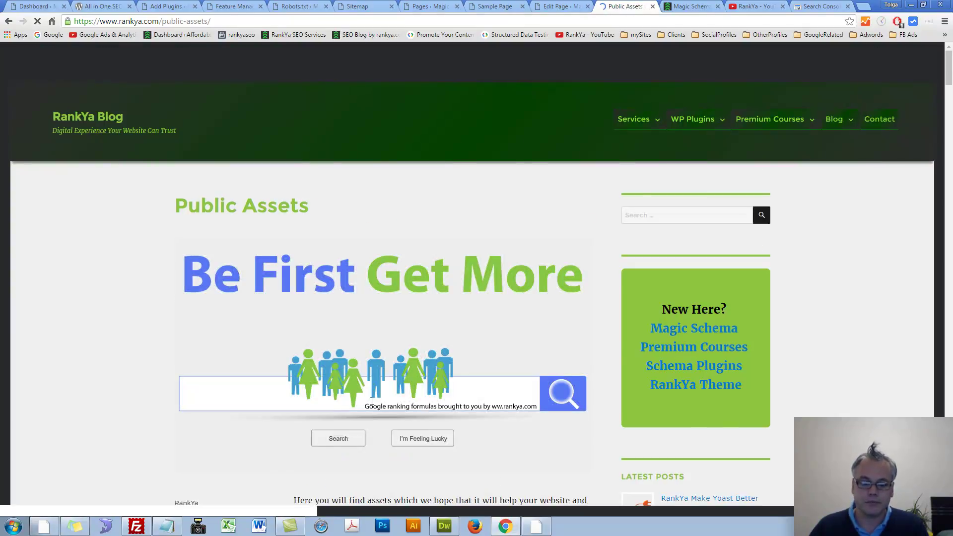
pyautogui.scroll(-15, 300, 249)
pyautogui.click(347, 274)
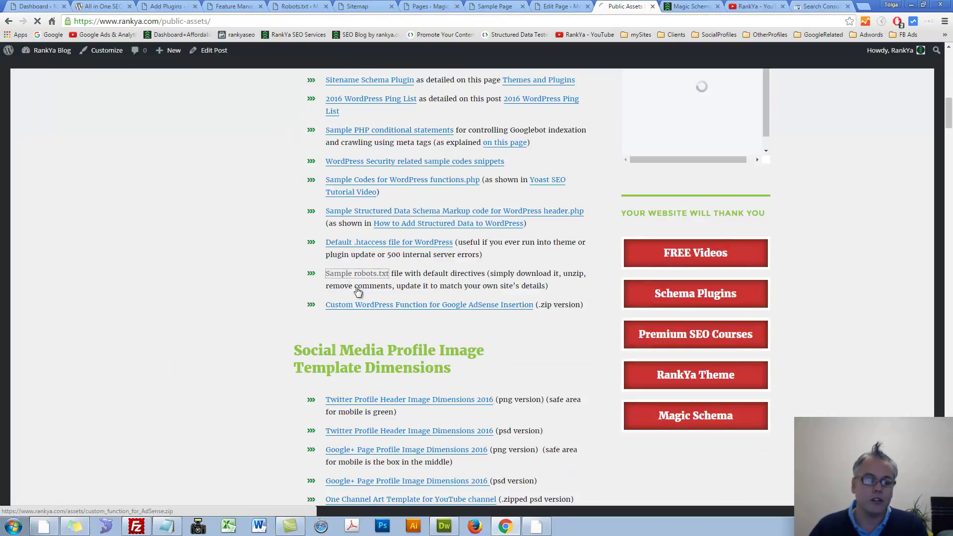
pyautogui.click(89, 505)
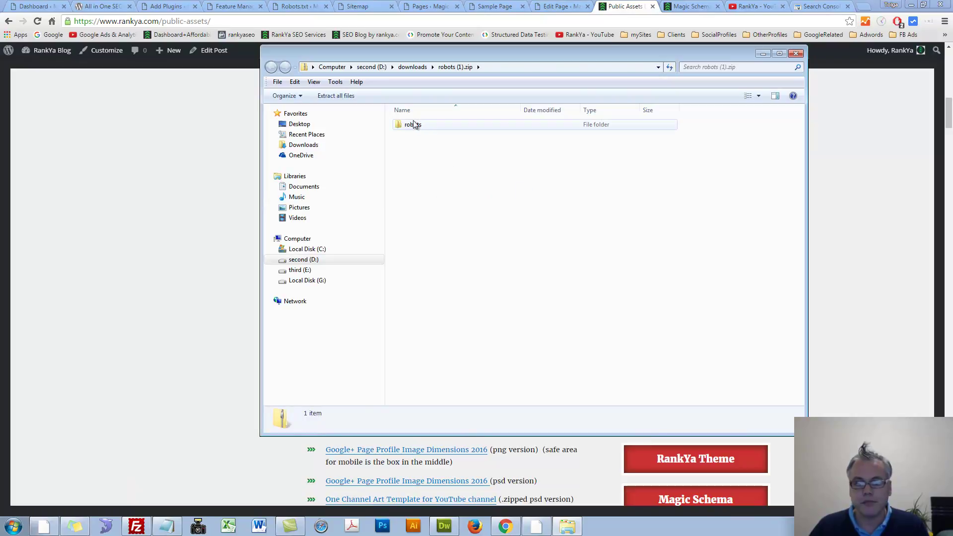
# - Open robots.txt from the robots folder in Notepad, select all its rules, and return to the Robots.txt page
pyautogui.click(414, 125)
pyautogui.doubleClick(413, 125)
pyautogui.click(412, 125)
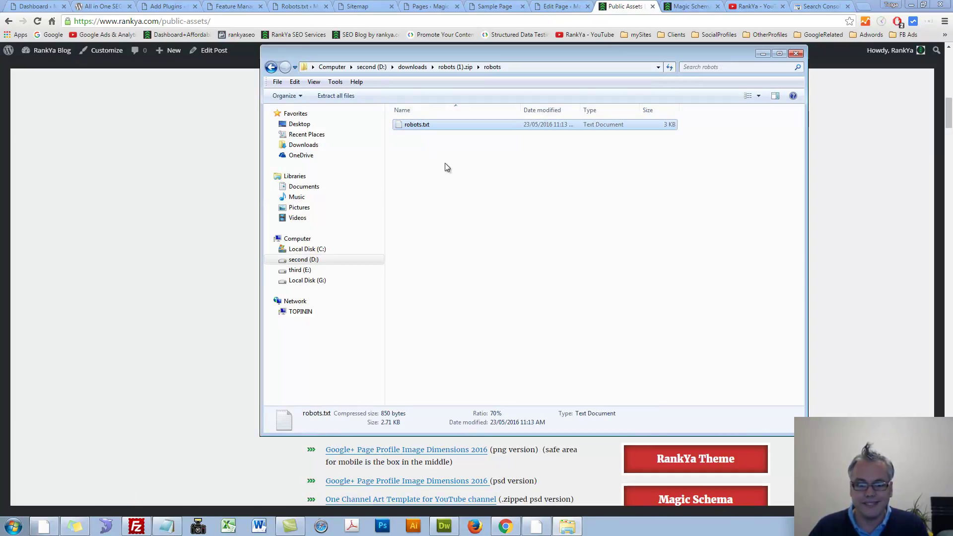
pyautogui.click(706, 276)
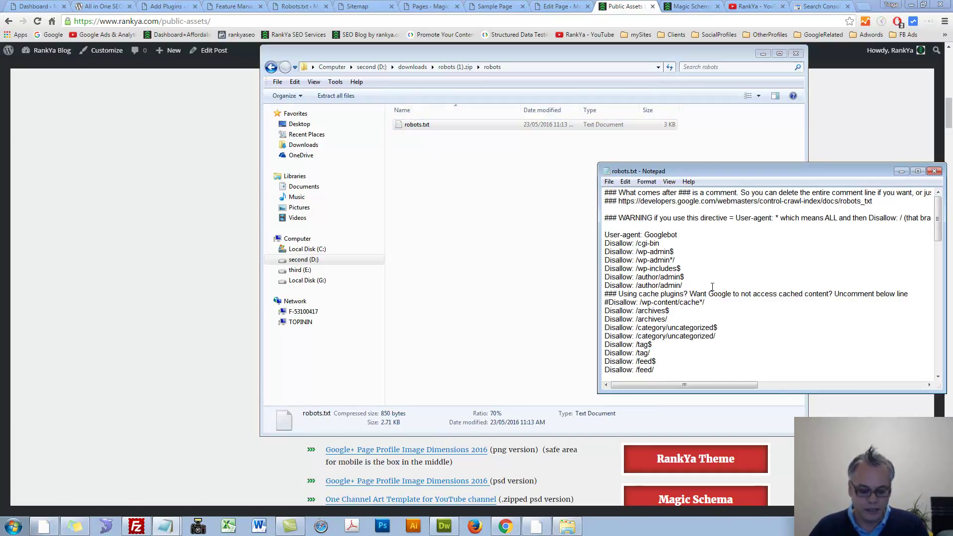
pyautogui.hotkey('ctrl', 'a')
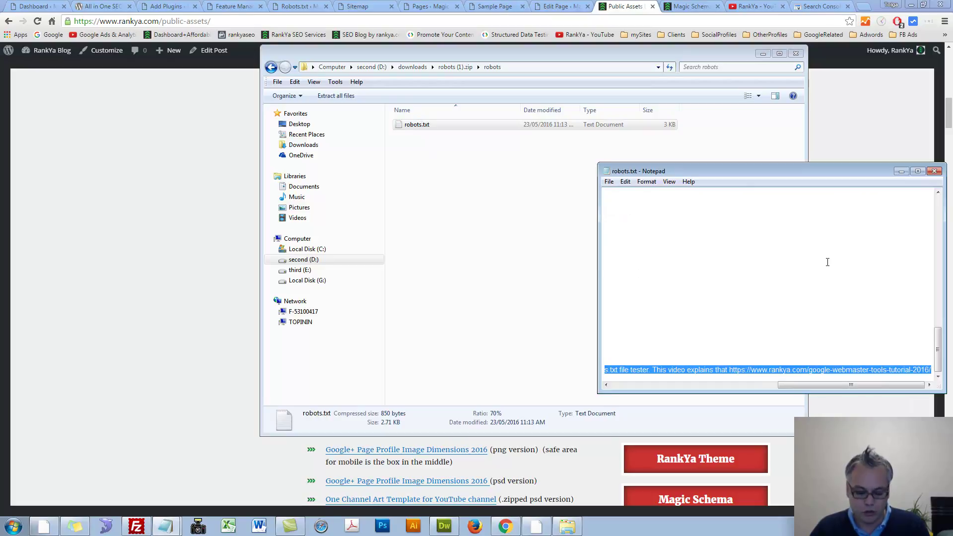
pyautogui.click(233, 7)
pyautogui.click(298, 6)
# - Select the generated User-agent: * / Disallow: / rules, then go to the Feature Manager
pyautogui.scroll(-2, 301, 314)
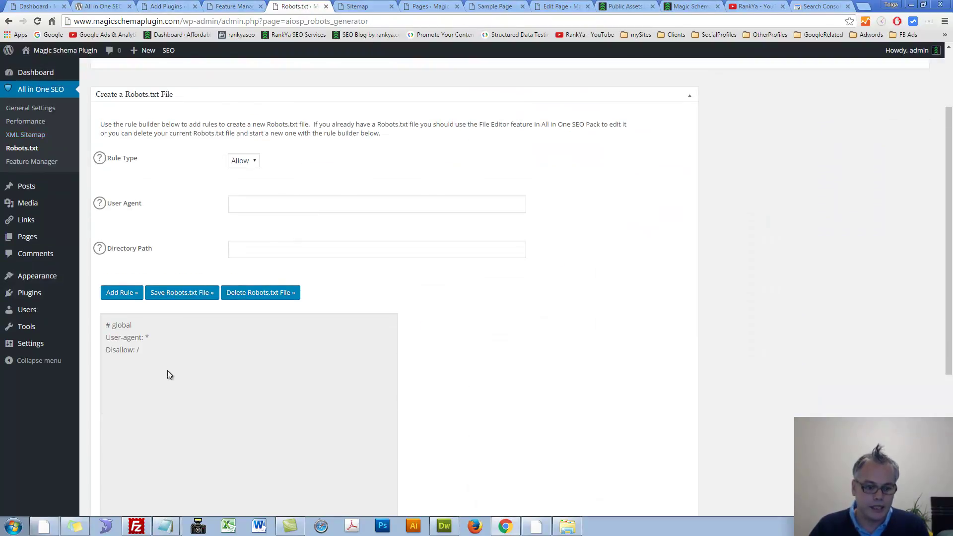
pyautogui.moveTo(167, 367); pyautogui.dragTo(82, 302)
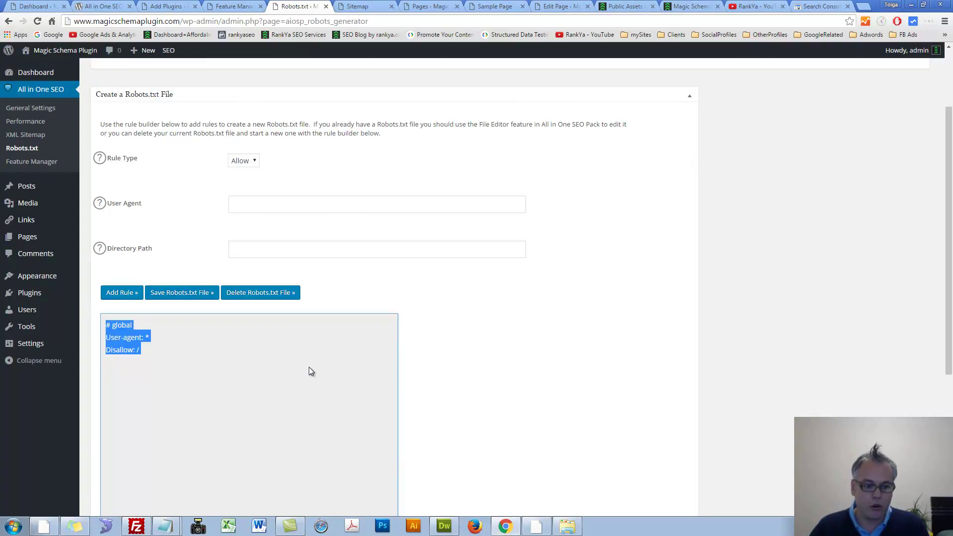
pyautogui.scroll(-5, 308, 367)
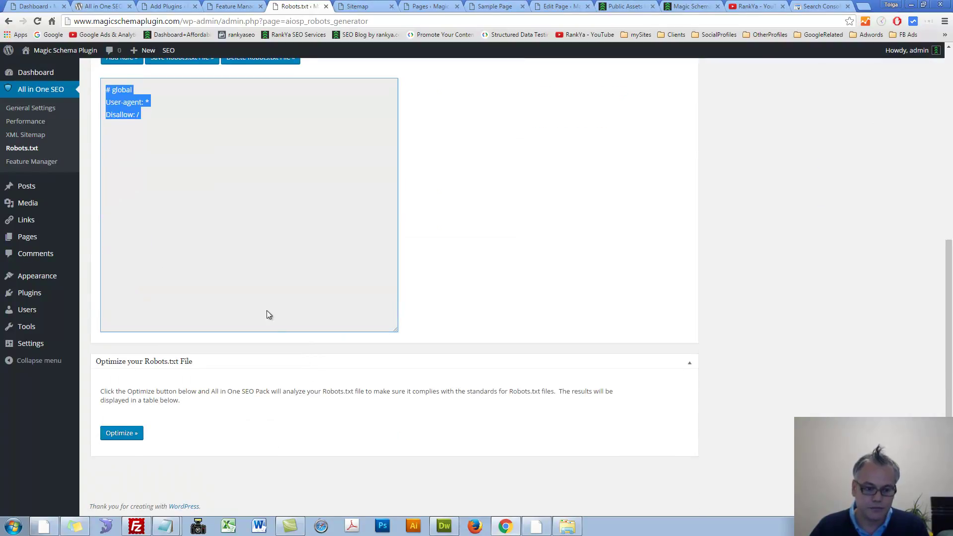
pyautogui.scroll(2, 291, 287)
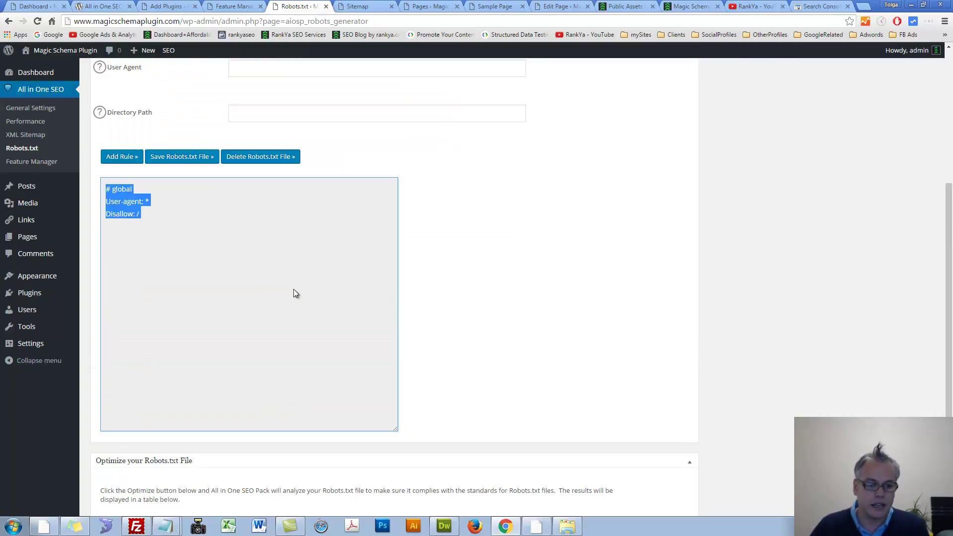
pyautogui.scroll(5, 182, 212)
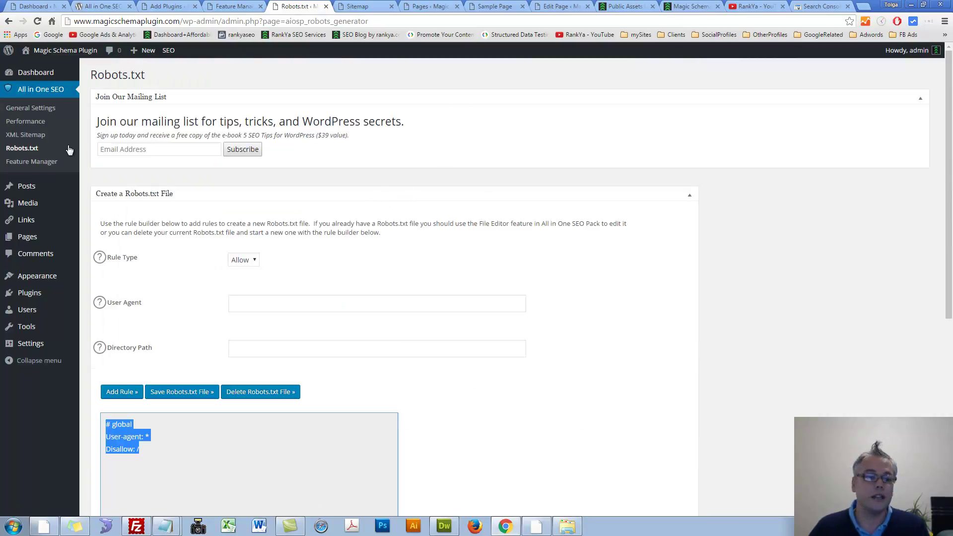
pyautogui.click(49, 163)
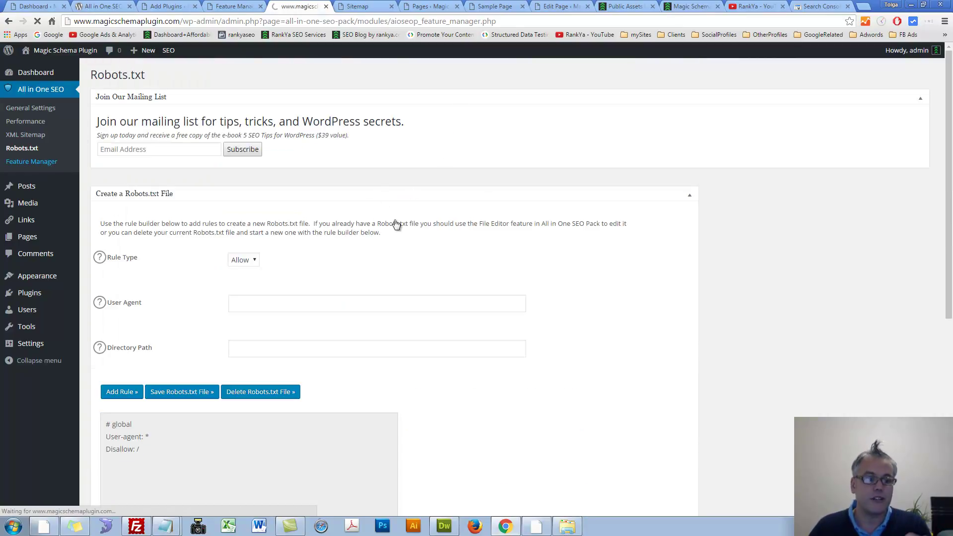
# - Activate the File Editor feature, open it, and paste a robots.txt template into the box
pyautogui.scroll(-1, 382, 282)
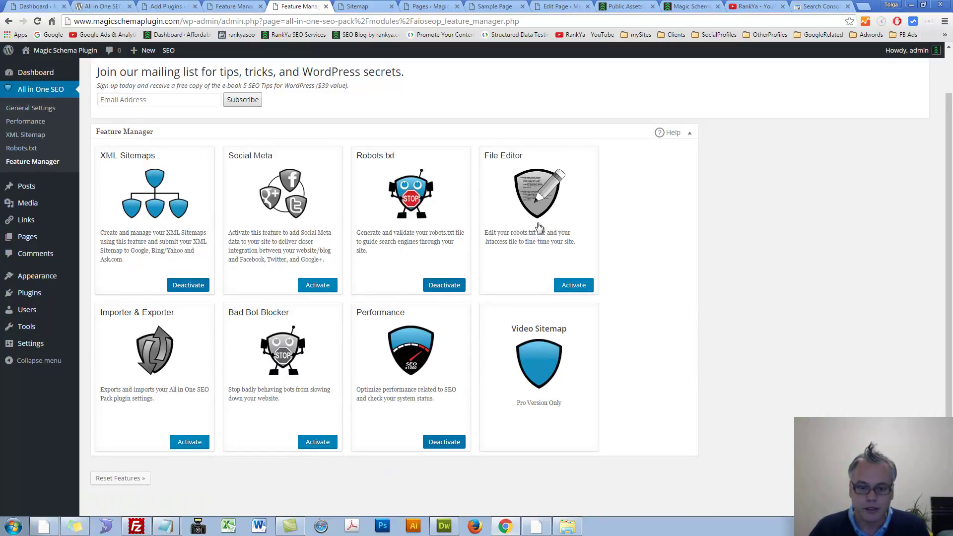
pyautogui.click(570, 285)
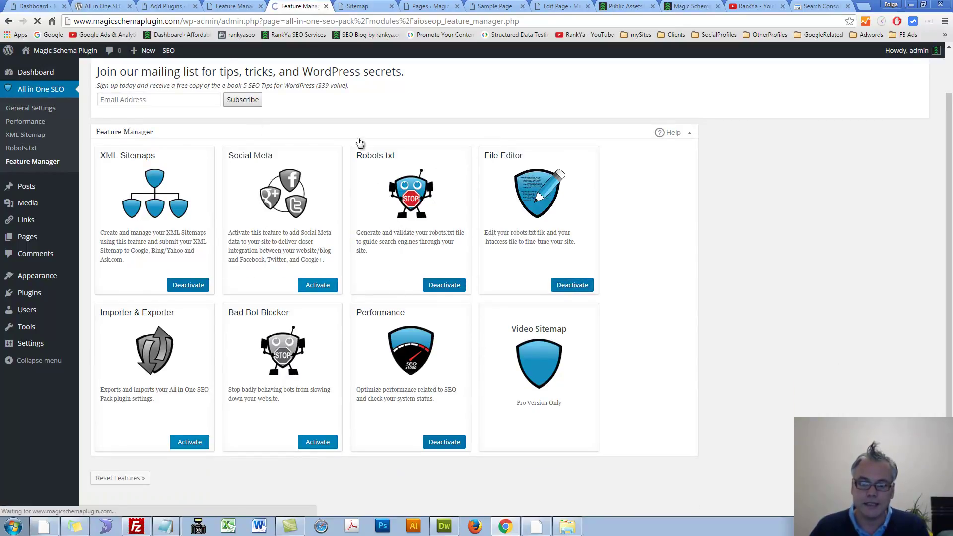
pyautogui.click(23, 162)
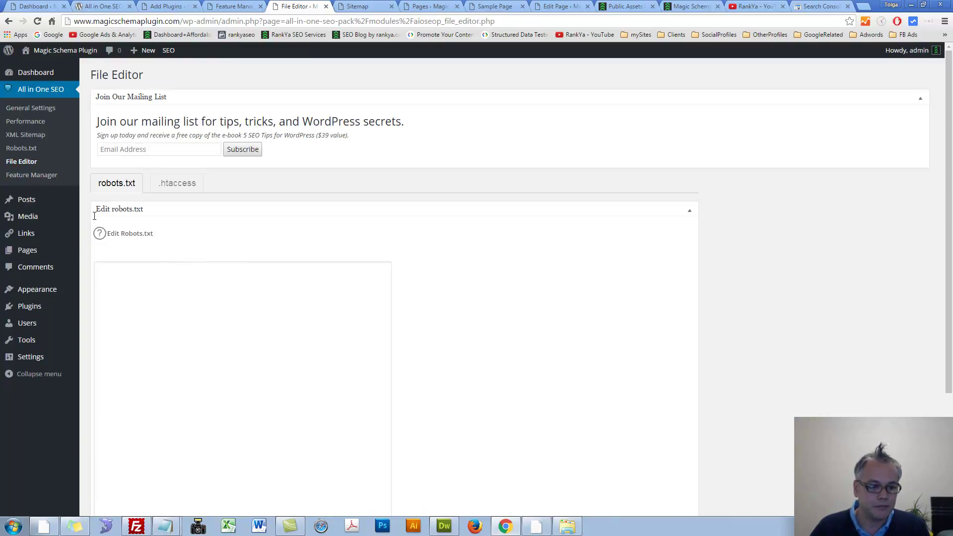
pyautogui.click(198, 323)
pyautogui.scroll(-3, 293, 328)
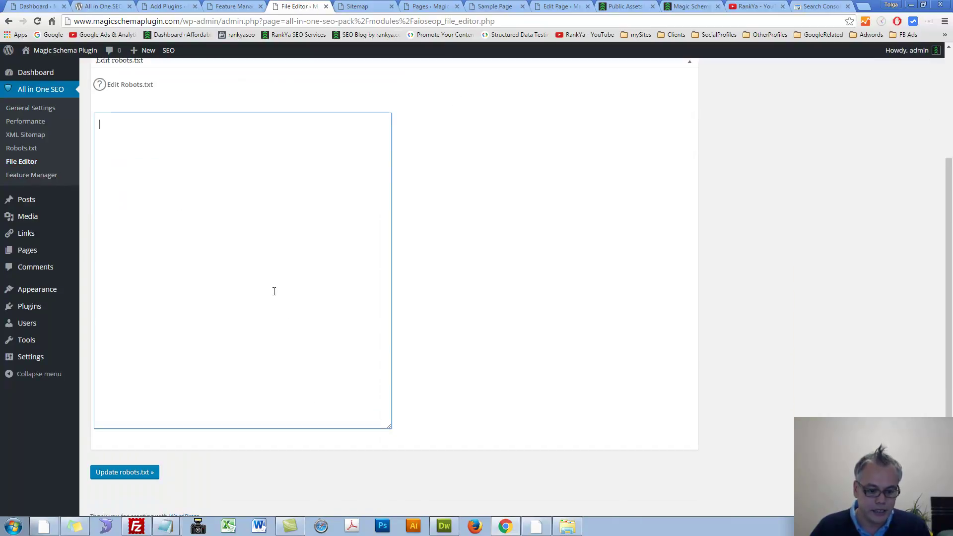
pyautogui.hotkey('ctrl', 'v')
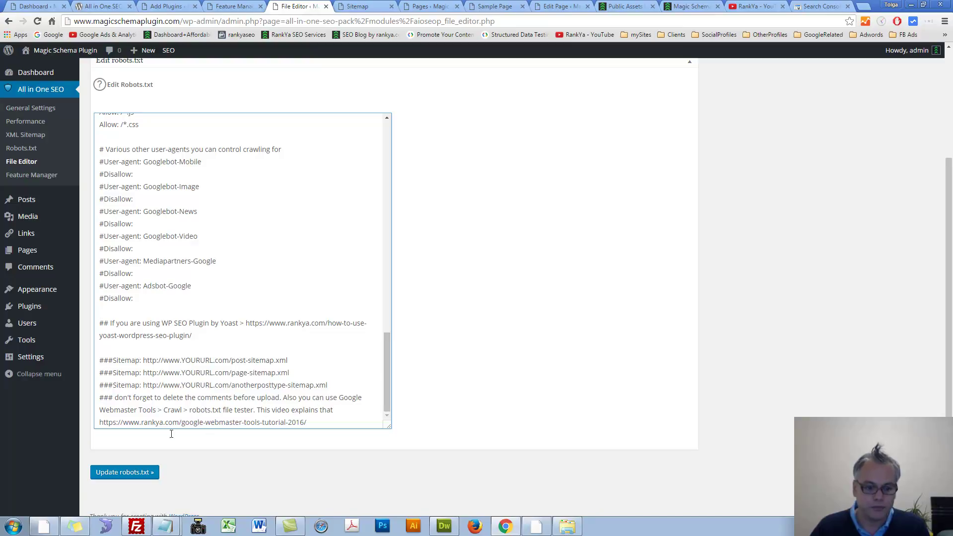
# - Delete the extra sitemap lines, uncomment the Sitemap line, and remove 'post-' from its file name
pyautogui.moveTo(348, 424); pyautogui.dragTo(94, 375)
pyautogui.press('BackSpace')
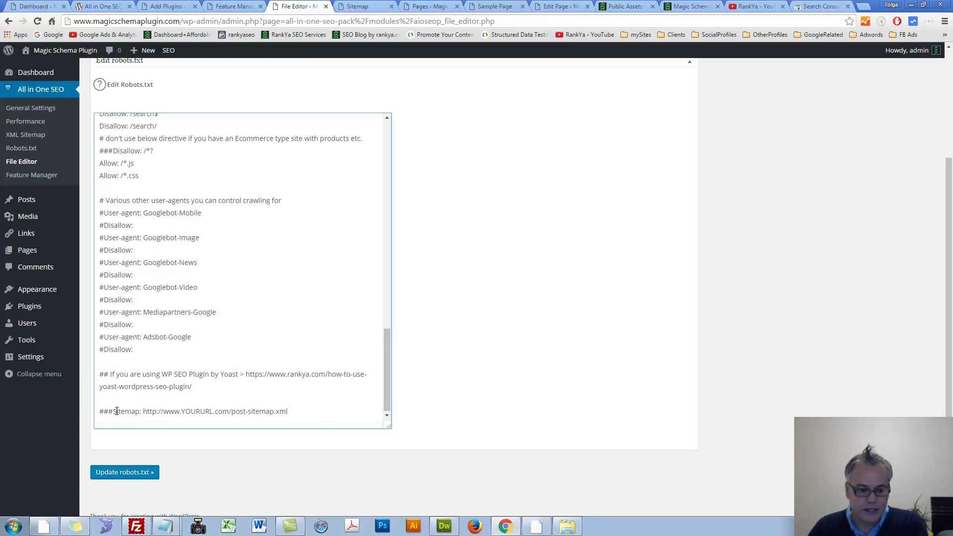
pyautogui.moveTo(114, 411); pyautogui.dragTo(99, 411)
pyautogui.press('BackSpace')
pyautogui.doubleClick(178, 411)
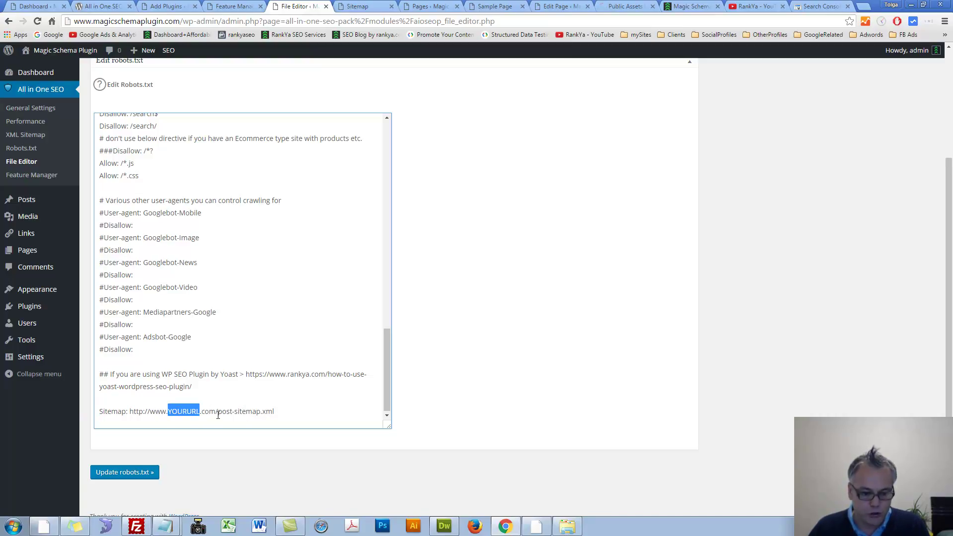
pyautogui.moveTo(217, 415); pyautogui.dragTo(236, 416)
pyautogui.press('BackSpace')
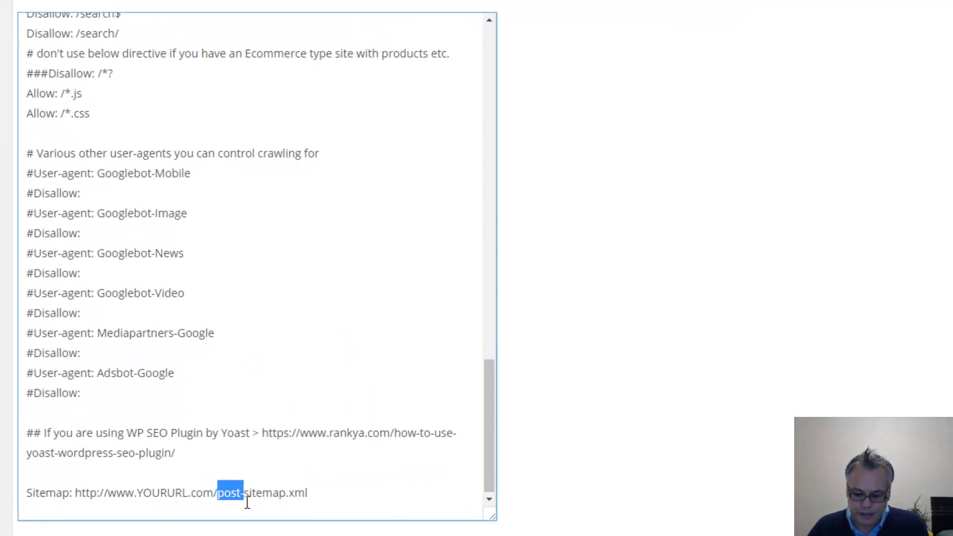
pyautogui.moveTo(319, 487); pyautogui.dragTo(77, 495)
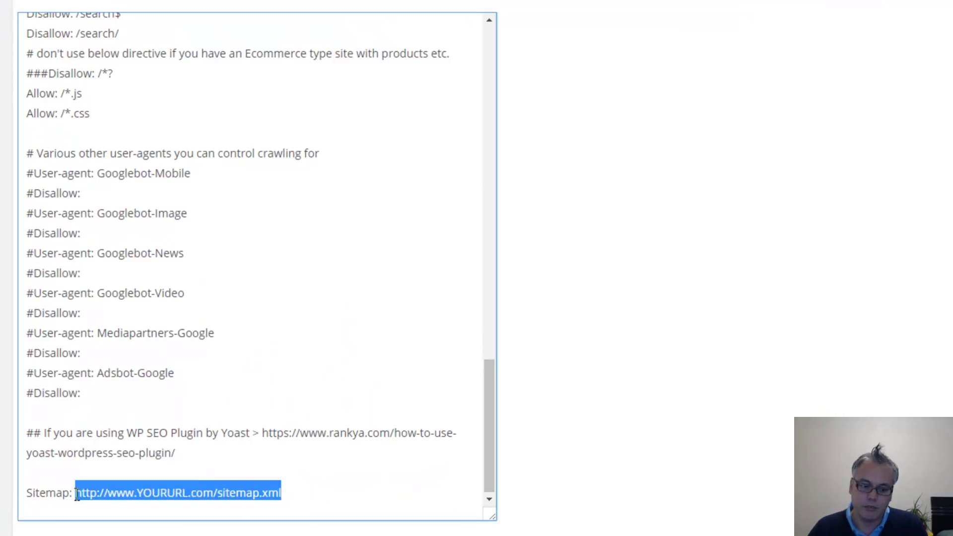
pyautogui.click(181, 497)
pyautogui.doubleClick(224, 493)
pyautogui.click(333, 495)
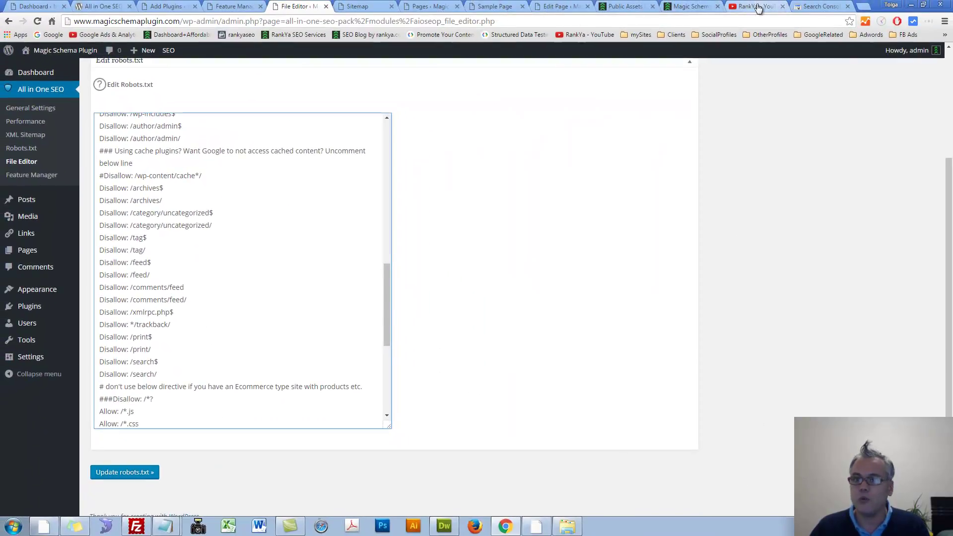
# - Delete the opening comment block, cache-plugin comments, and ecommerce warning lines from robots.txt
pyautogui.click(754, 6)
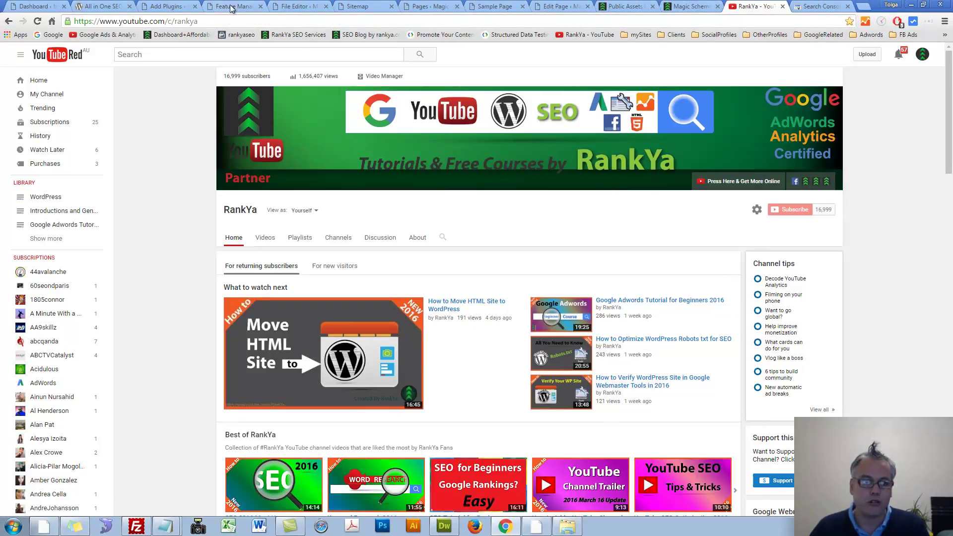
pyautogui.click(298, 6)
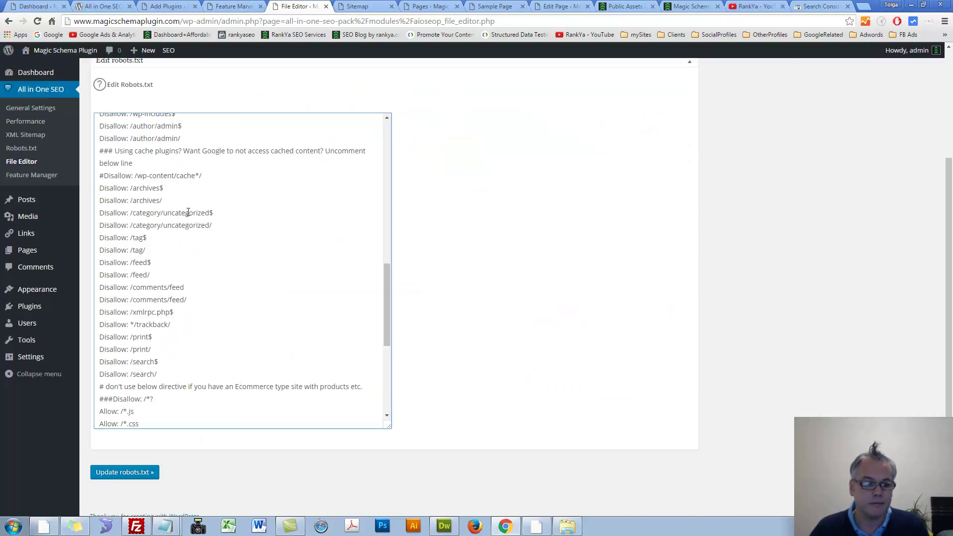
pyautogui.scroll(6, 188, 213)
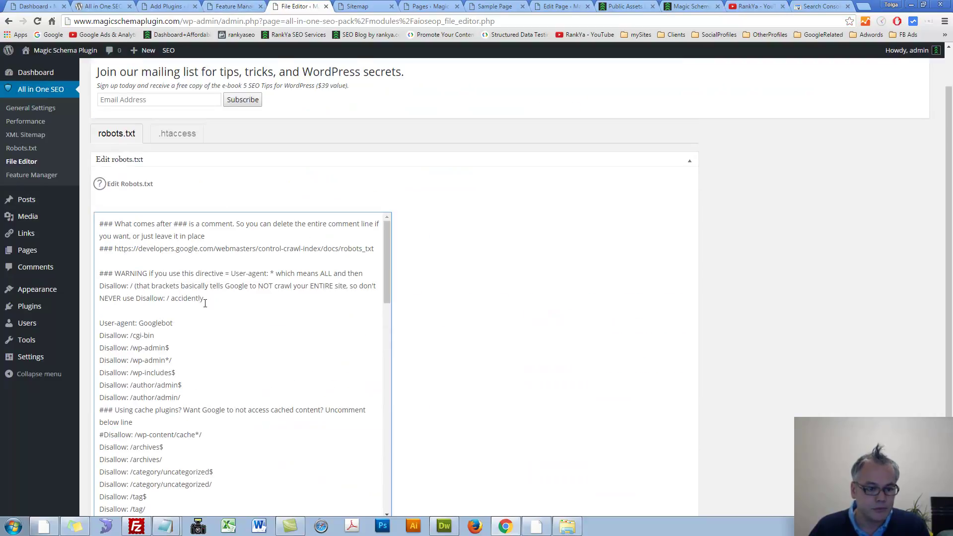
pyautogui.moveTo(209, 294); pyautogui.dragTo(104, 218)
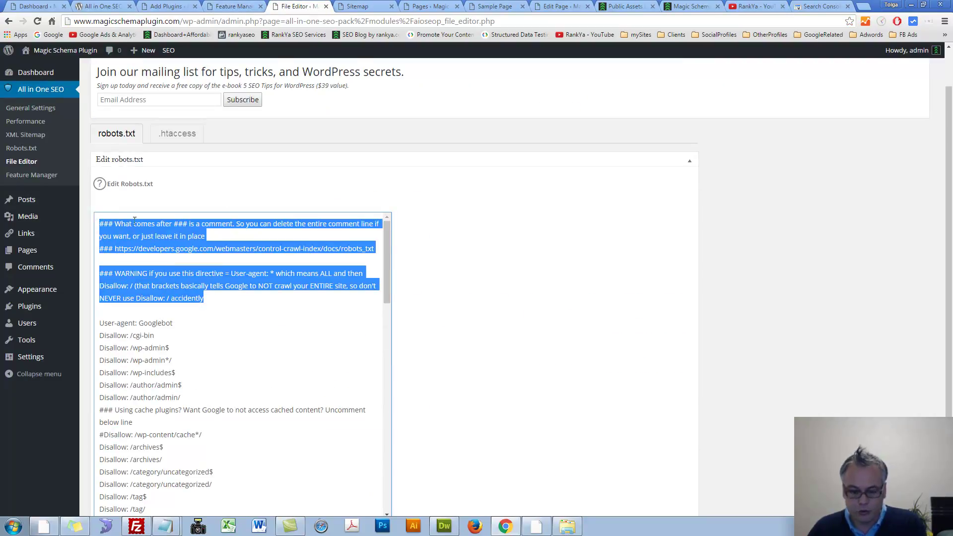
pyautogui.press('Delete')
pyautogui.press('Delete')
pyautogui.scroll(-1, 186, 387)
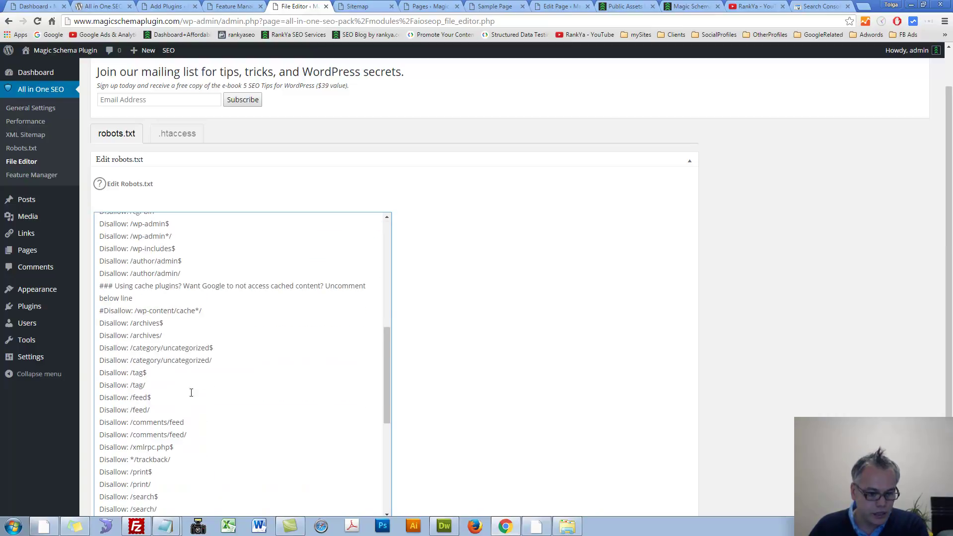
pyautogui.moveTo(207, 310); pyautogui.dragTo(99, 286)
pyautogui.press('Delete')
pyautogui.press('Delete')
pyautogui.scroll(-2, 199, 392)
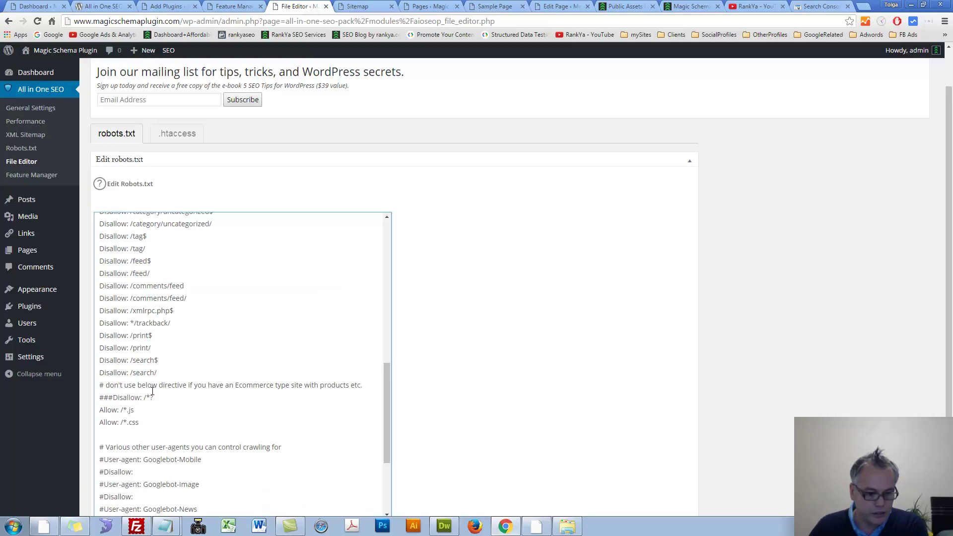
pyautogui.moveTo(150, 397); pyautogui.dragTo(99, 385)
pyautogui.press('Delete')
pyautogui.press('Delete')
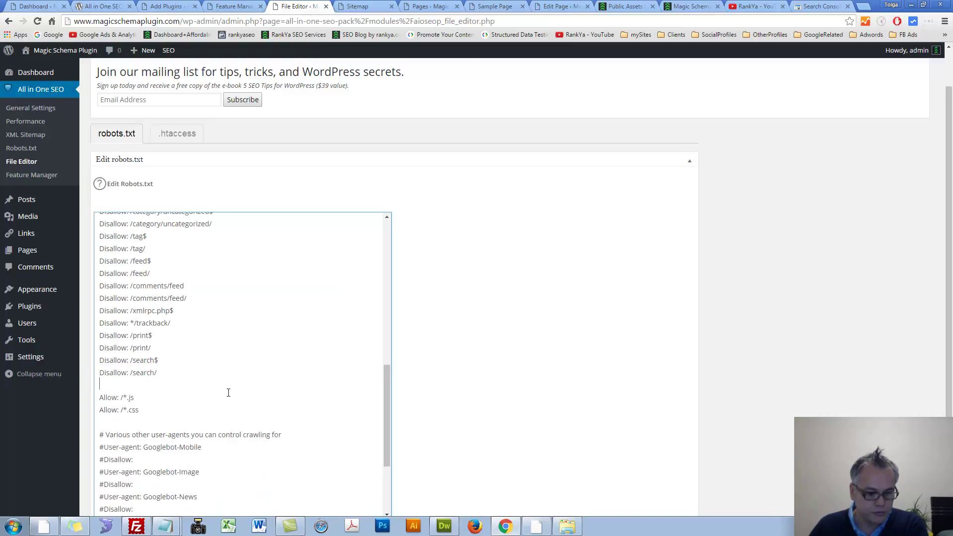
# - Select the entire robots.txt text and delete it, leaving the box empty
pyautogui.scroll(-5, 216, 395)
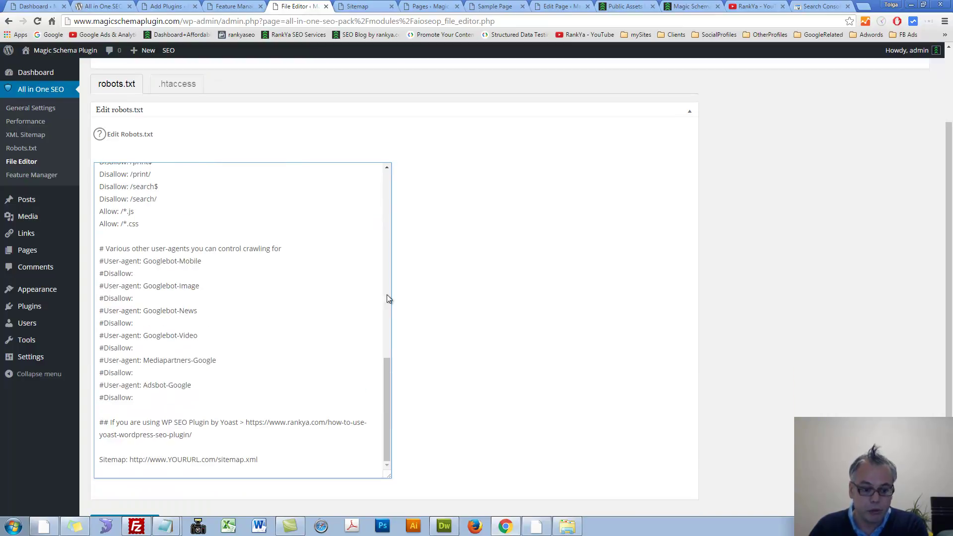
pyautogui.scroll(-1, 464, 273)
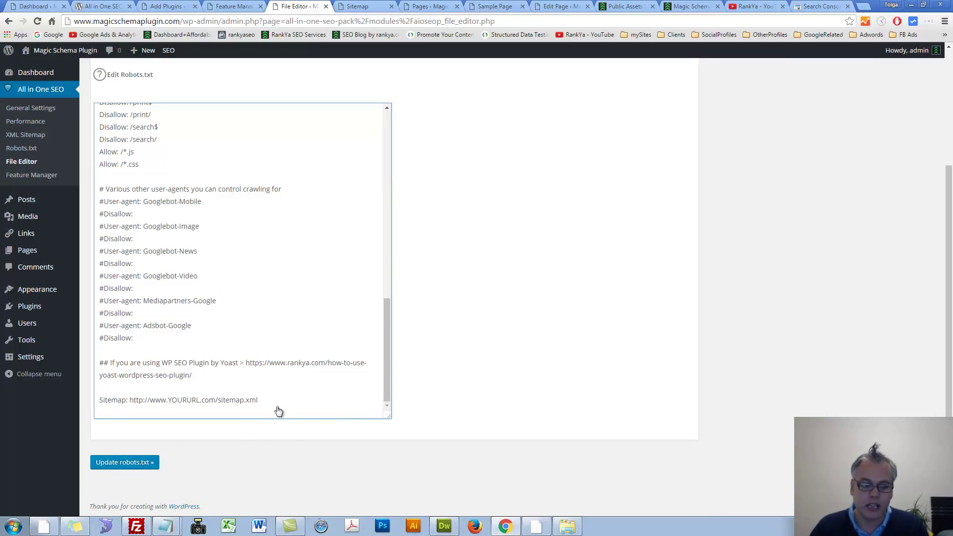
pyautogui.moveTo(279, 411); pyautogui.dragTo(206, 41)
pyautogui.press('Delete')
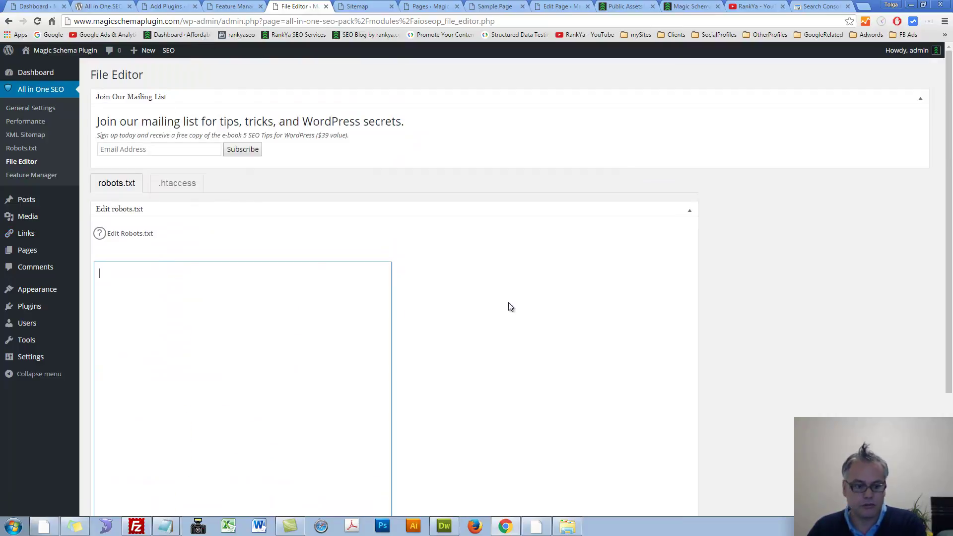
pyautogui.click(754, 6)
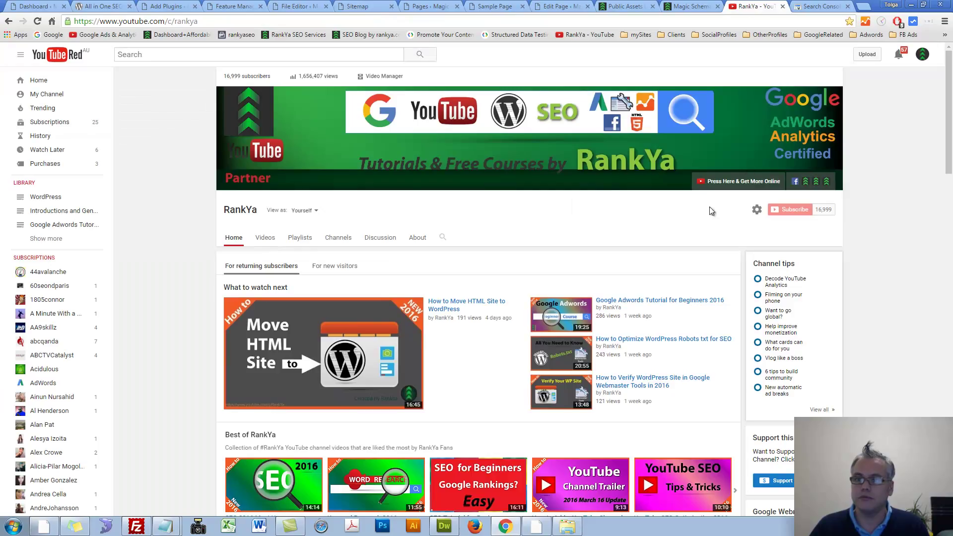
pyautogui.middleClick(634, 343)
pyautogui.click(770, 7)
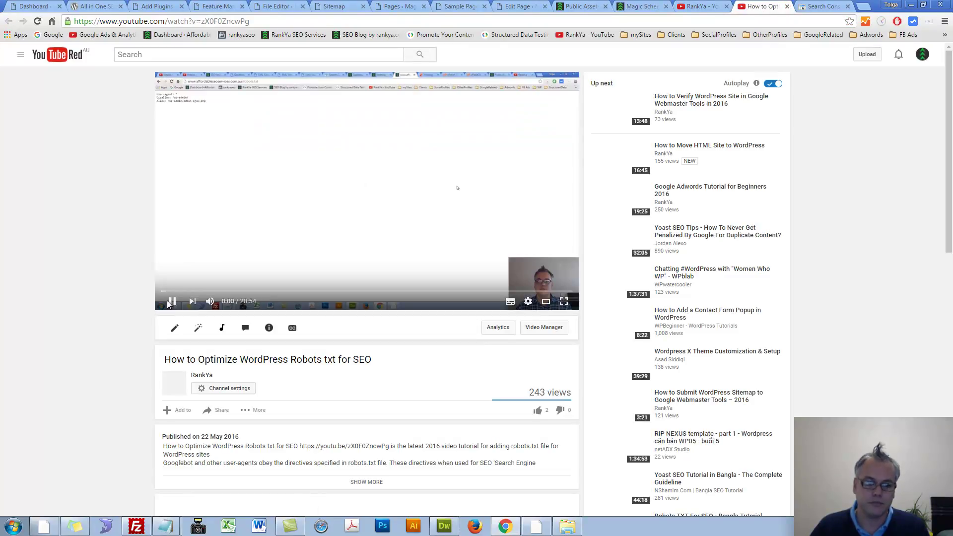
pyautogui.click(787, 6)
pyautogui.click(217, 8)
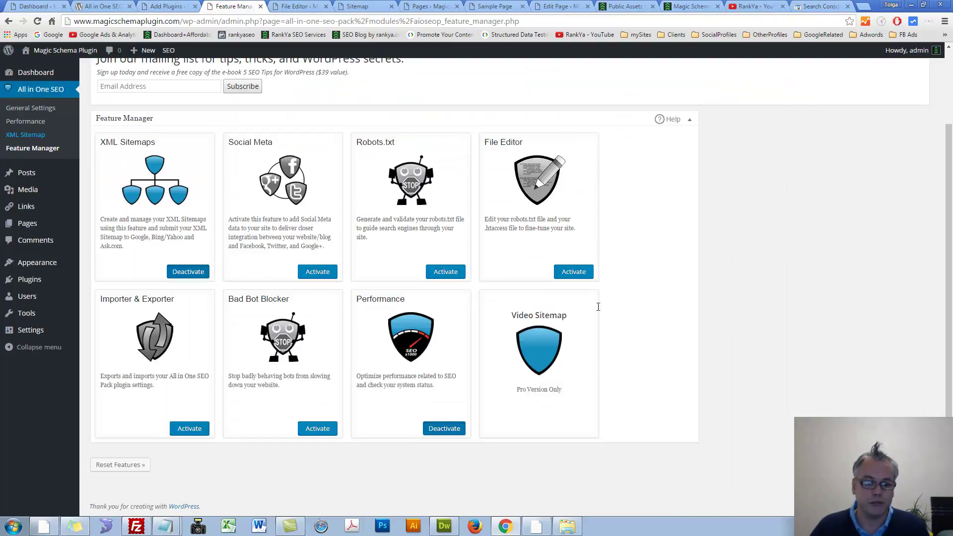
# - Open the .htaccess file and highlight the WordPress rewrite rules block without editing it
pyautogui.click(290, 5)
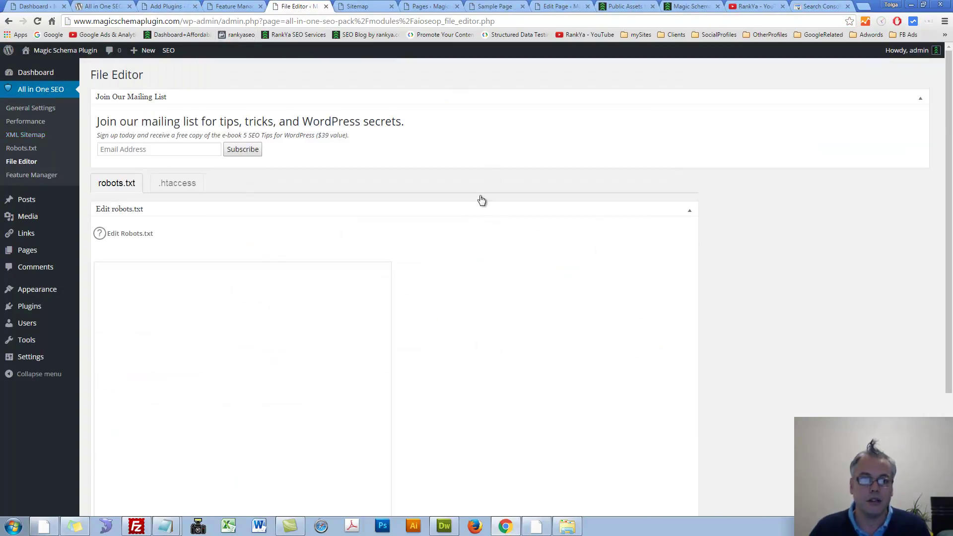
pyautogui.click(178, 183)
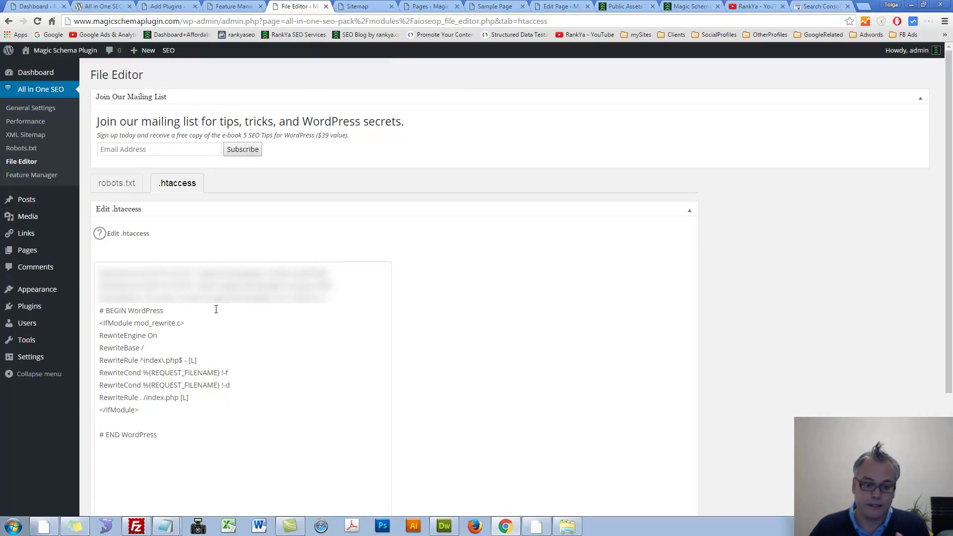
pyautogui.moveTo(101, 311); pyautogui.dragTo(185, 443)
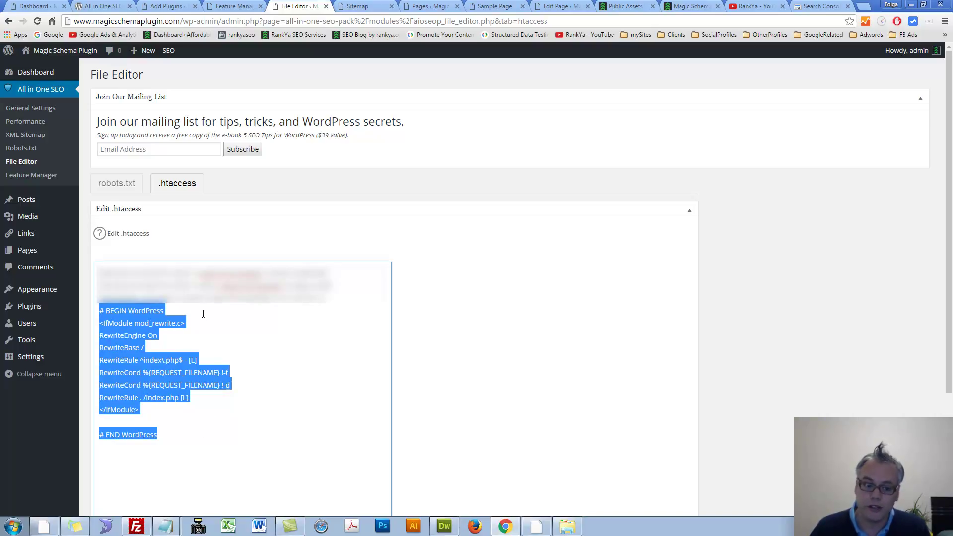
pyautogui.click(195, 297)
pyautogui.moveTo(98, 308); pyautogui.dragTo(184, 439)
pyautogui.click(266, 297)
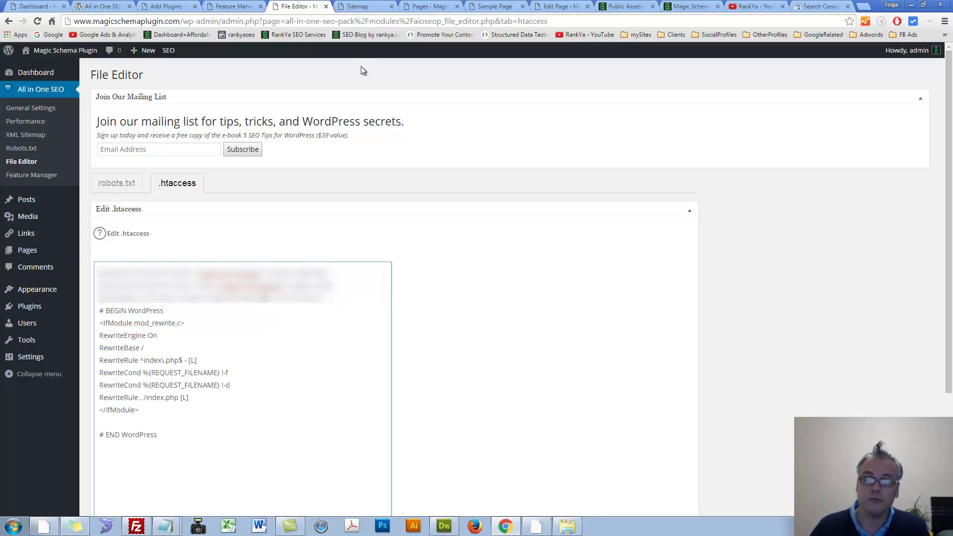
# - Glance at the RankYa YouTube channel, then open the All in One SEO Feature Manager
pyautogui.click(758, 8)
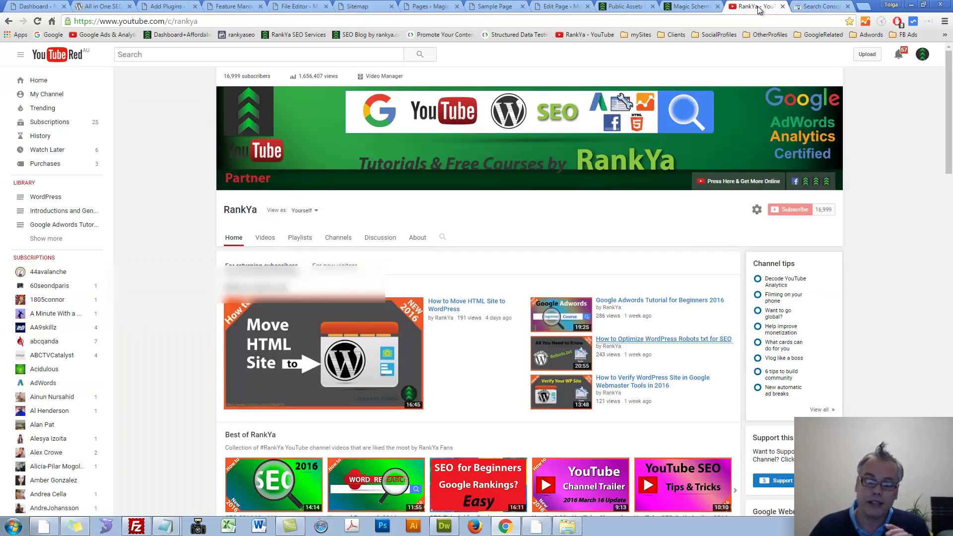
pyautogui.click(297, 7)
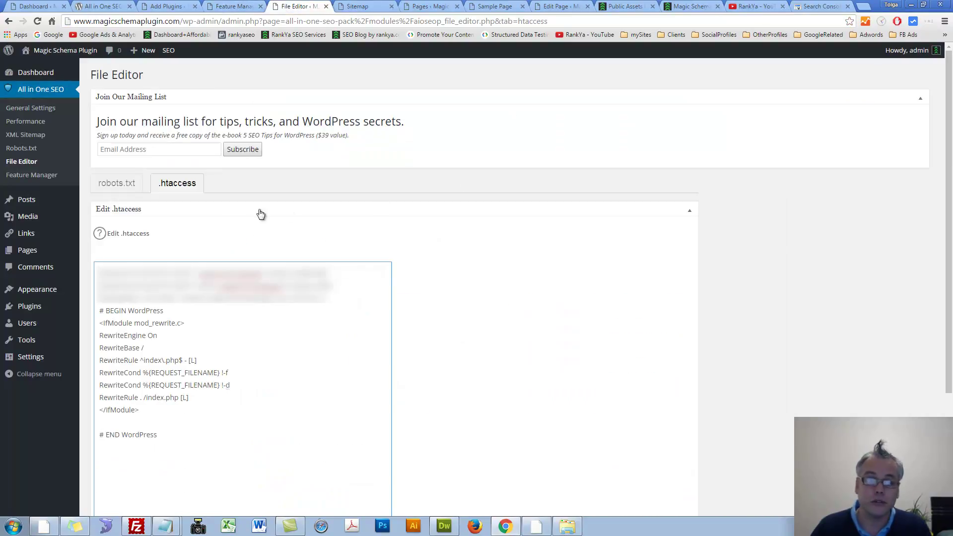
pyautogui.click(28, 176)
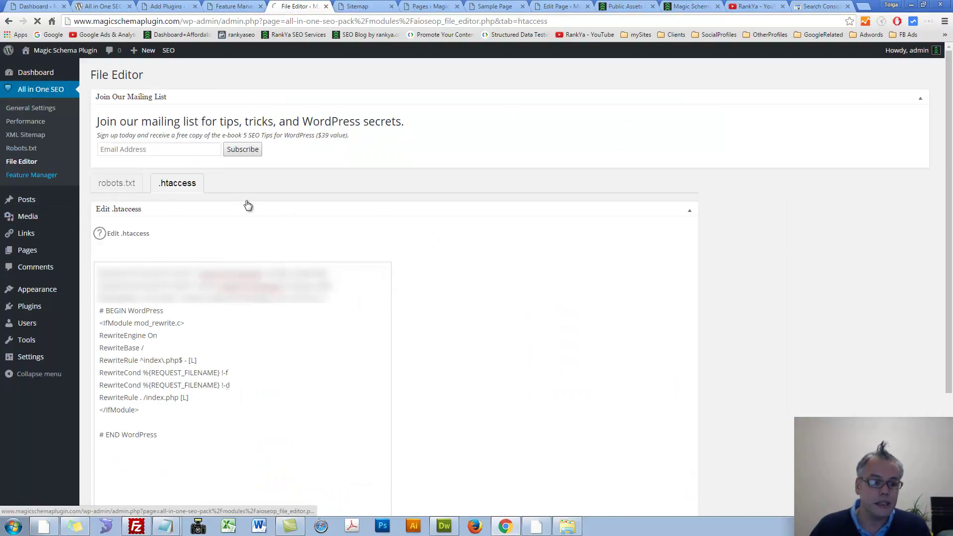
pyautogui.scroll(-2, 495, 332)
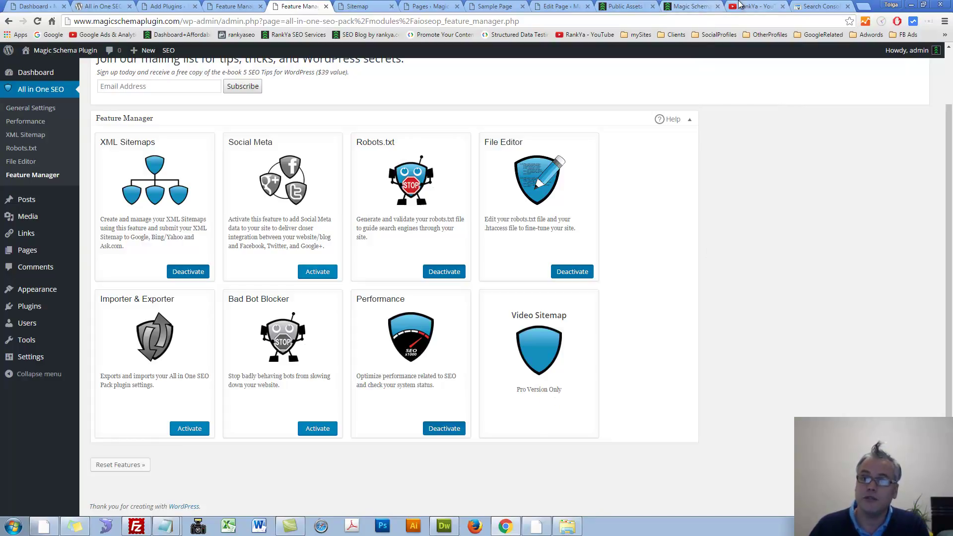
# - After a look at the Magic Schema Plugin page, activate Importer & Exporter in the Feature Manager
pyautogui.click(688, 5)
pyautogui.moveTo(695, 120)
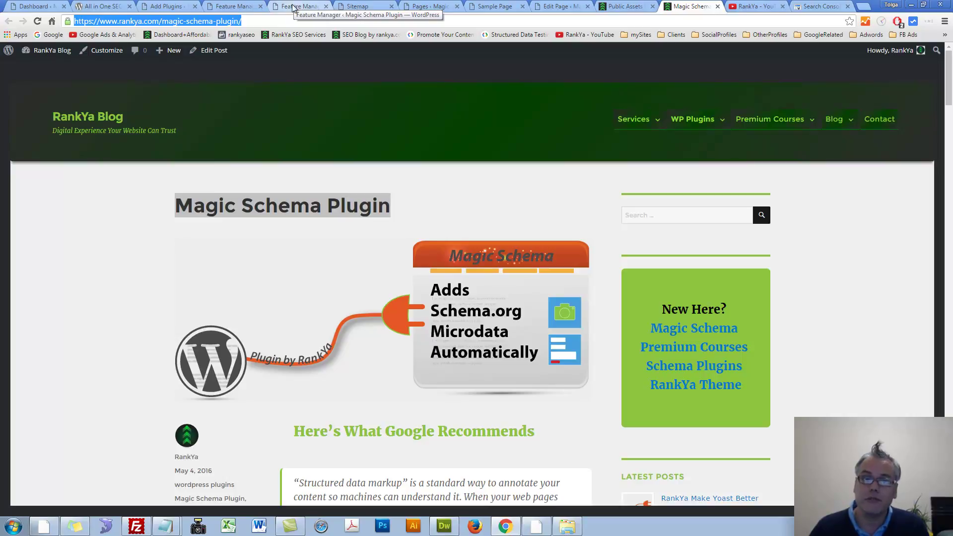
pyautogui.click(293, 8)
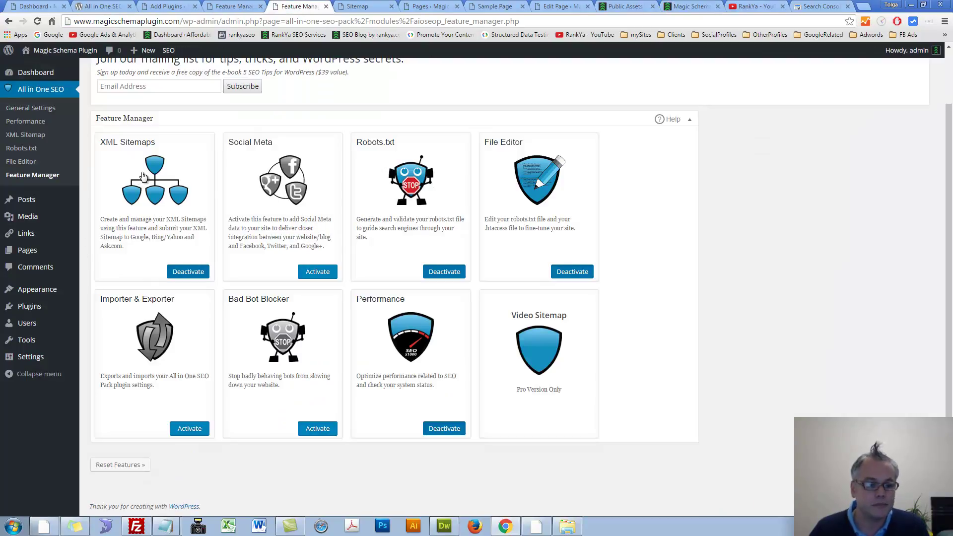
pyautogui.click(185, 433)
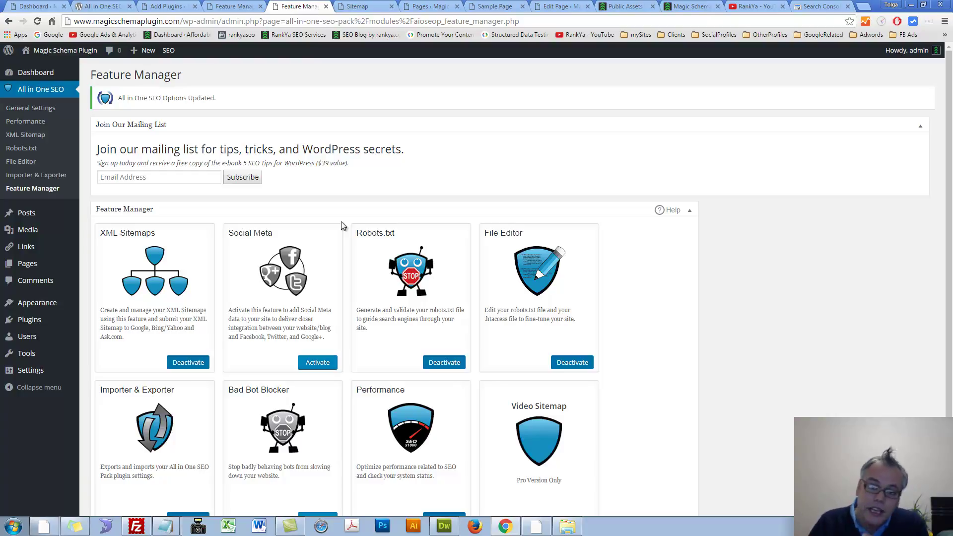
# - Run an Importer & Exporter export of Posts and Pages, cancel the import file picker, return to Feature Manager
pyautogui.click(35, 178)
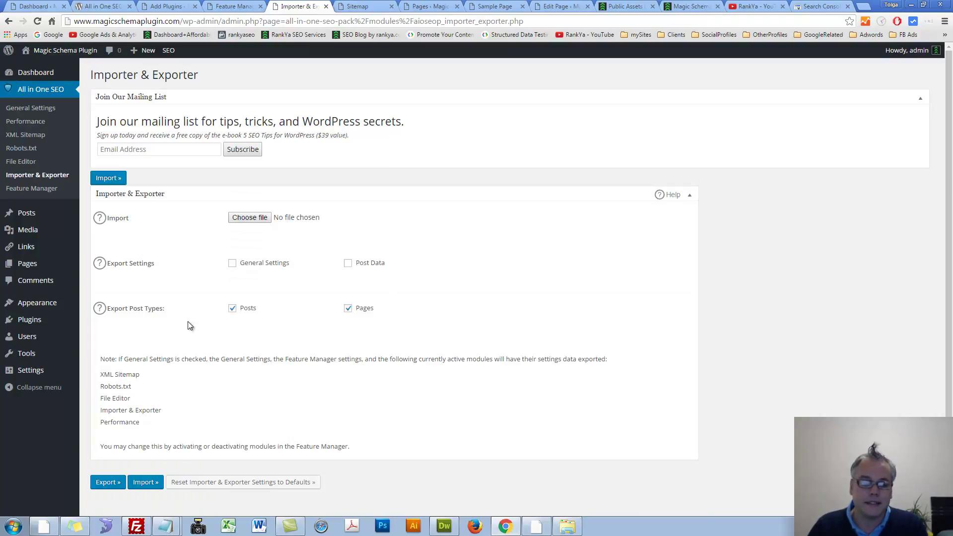
pyautogui.click(101, 485)
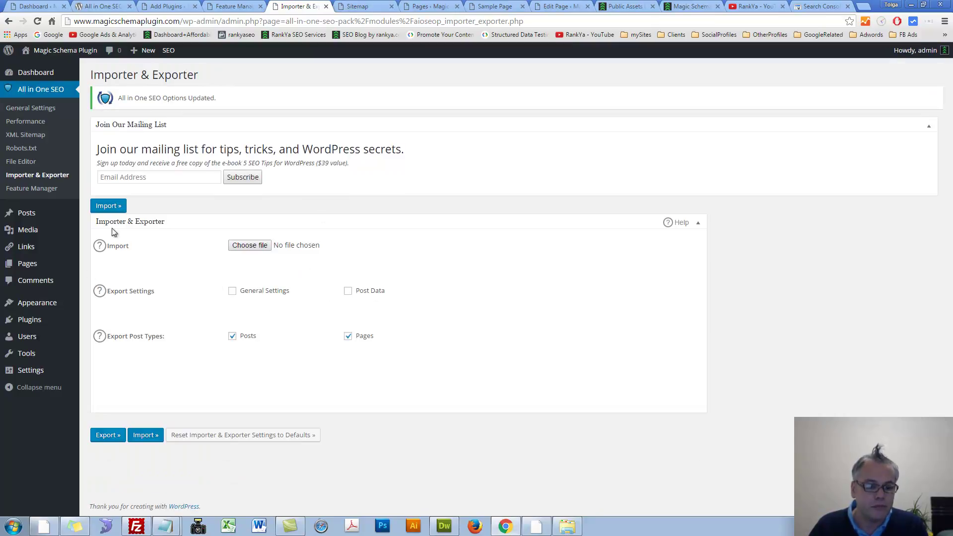
pyautogui.click(249, 245)
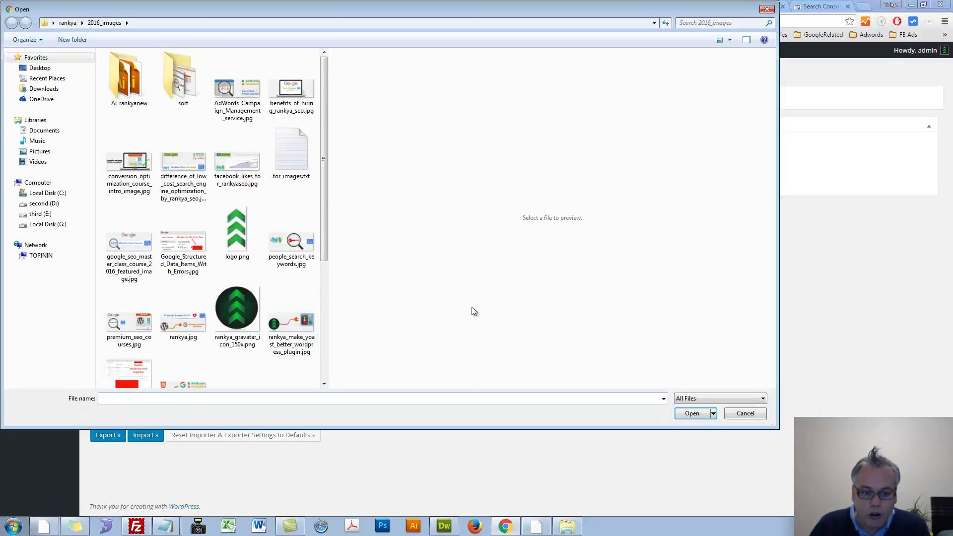
pyautogui.click(743, 413)
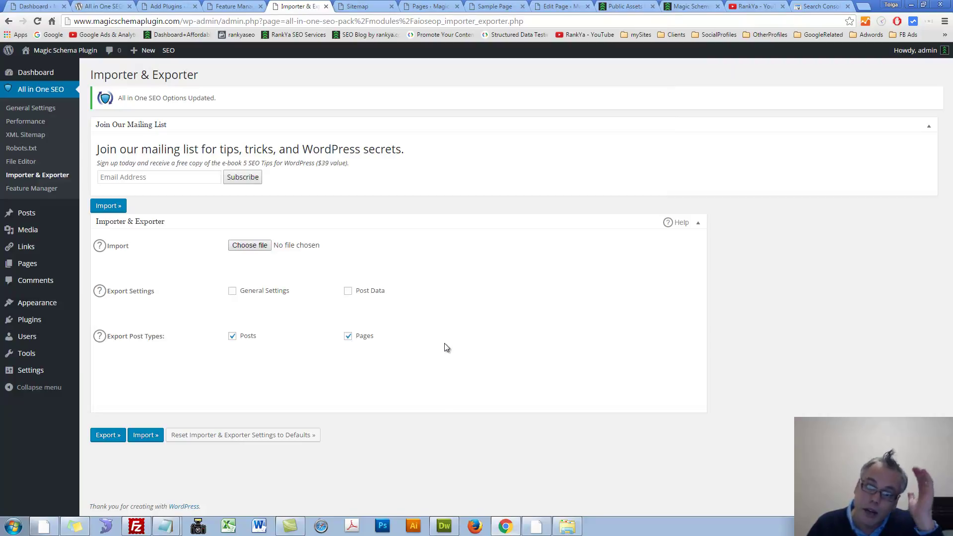
pyautogui.click(48, 191)
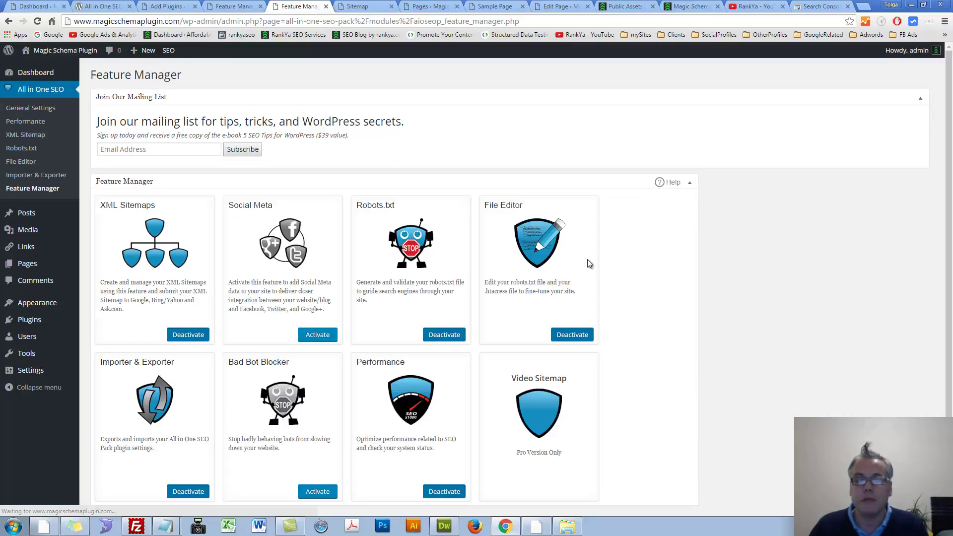
# - Activate the Social Meta feature in All in One SEO and scroll through its settings page
pyautogui.scroll(-2, 540, 392)
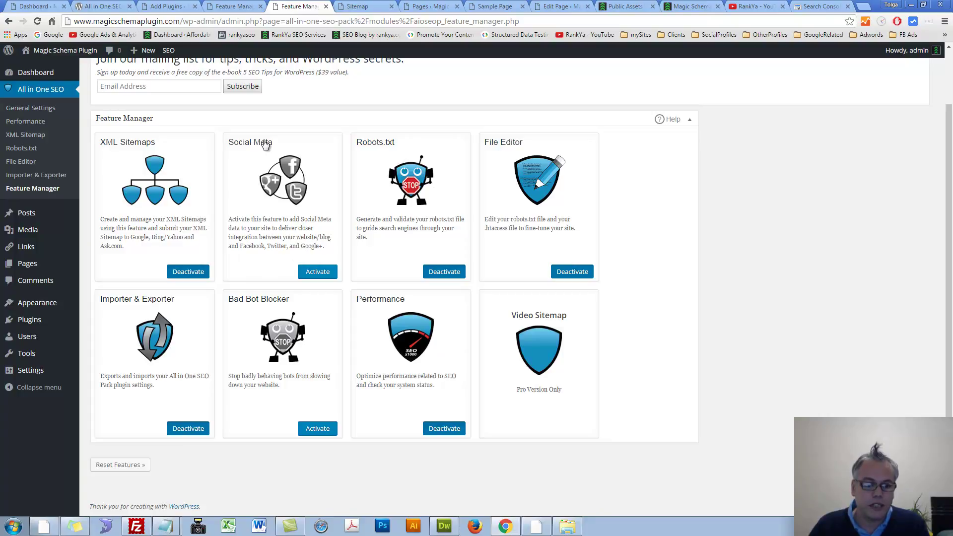
pyautogui.click(314, 275)
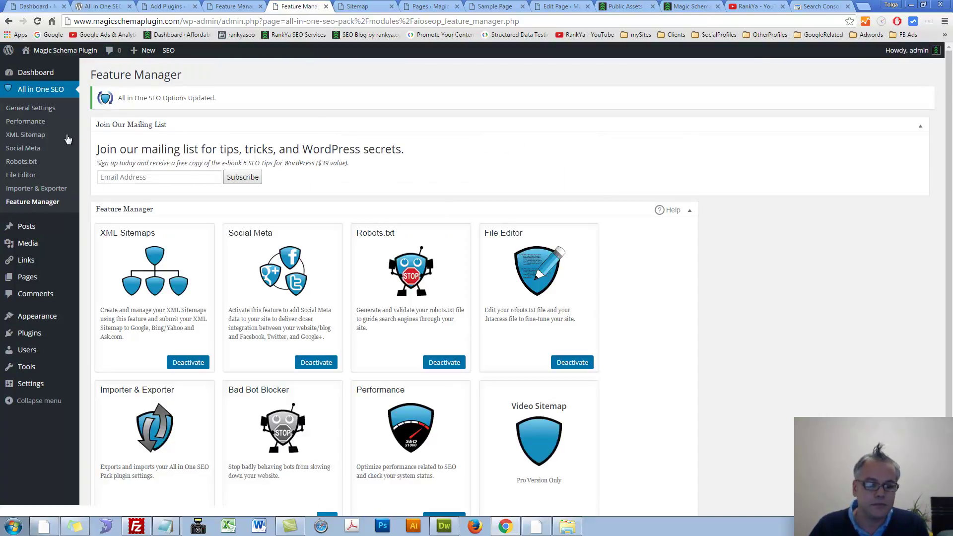
pyautogui.click(28, 149)
pyautogui.scroll(-5, 287, 346)
pyautogui.scroll(-6, 322, 348)
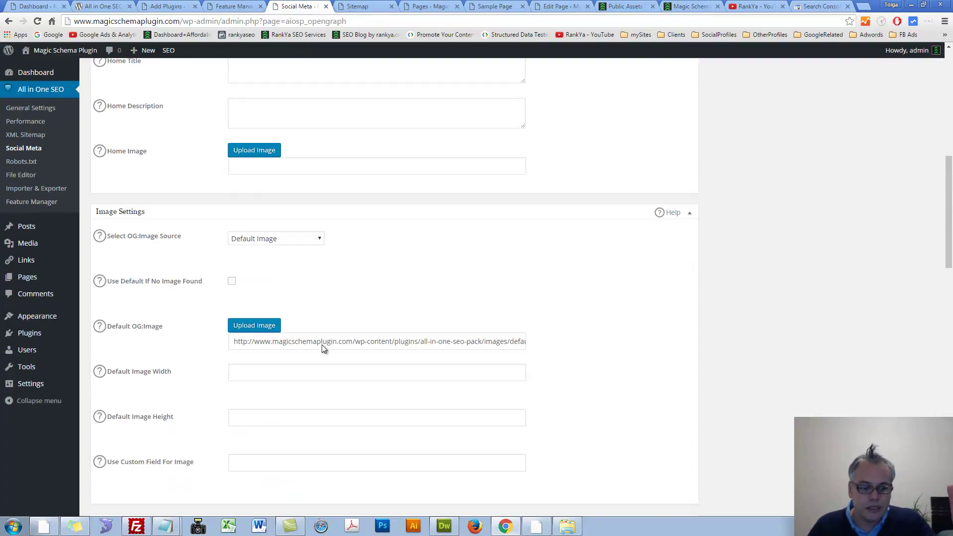
pyautogui.scroll(-4, 323, 351)
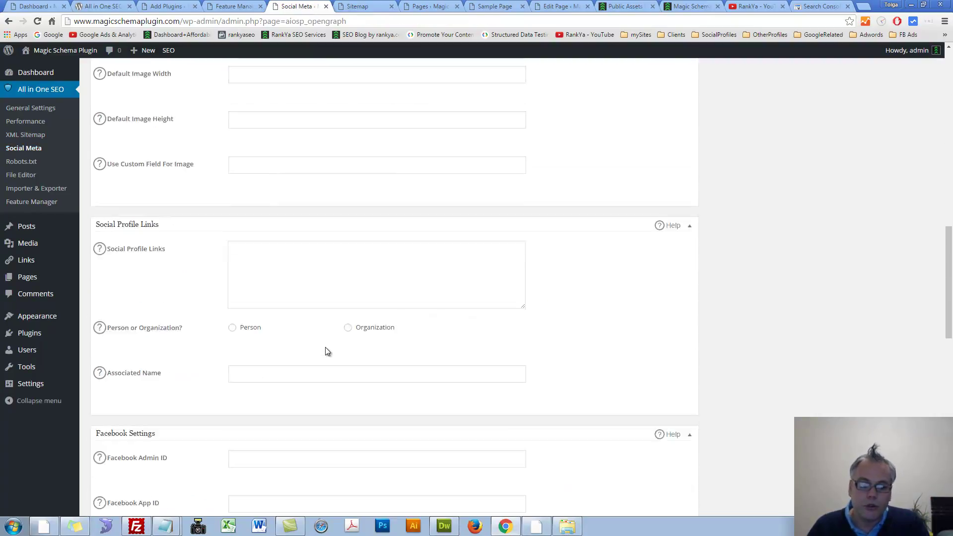
pyautogui.scroll(-4, 326, 356)
pyautogui.scroll(-10, 326, 355)
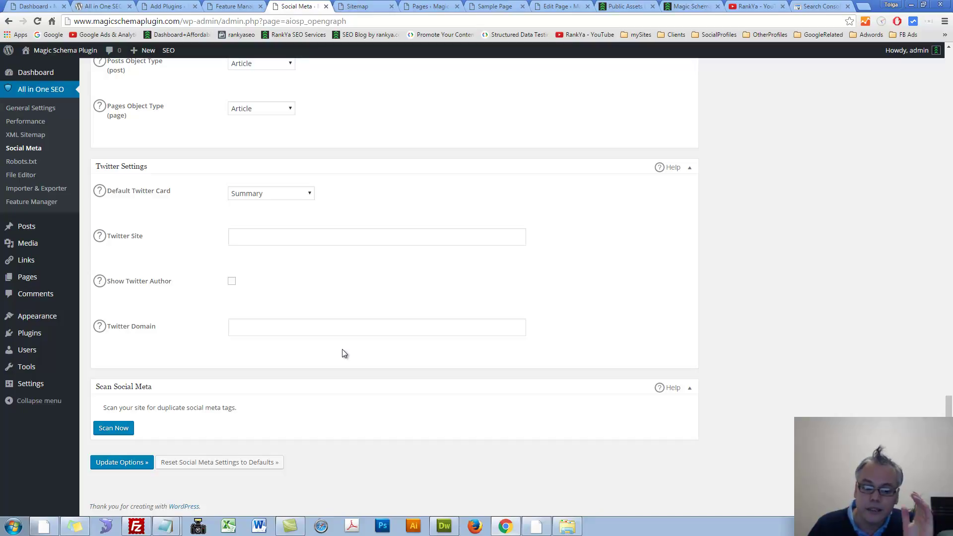
pyautogui.scroll(20, 345, 354)
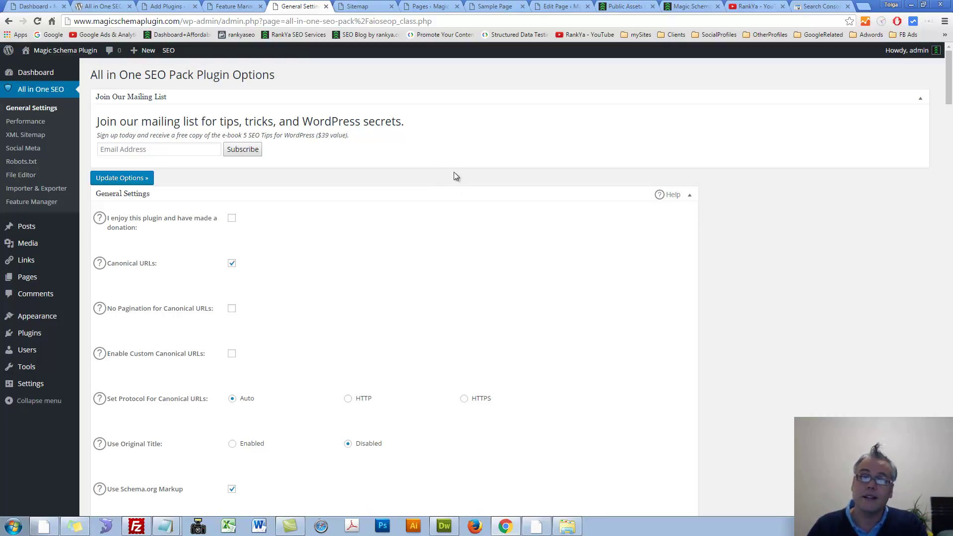
# - Open Sample Page for editing from the Pages list in a new tab
pyautogui.click(443, 10)
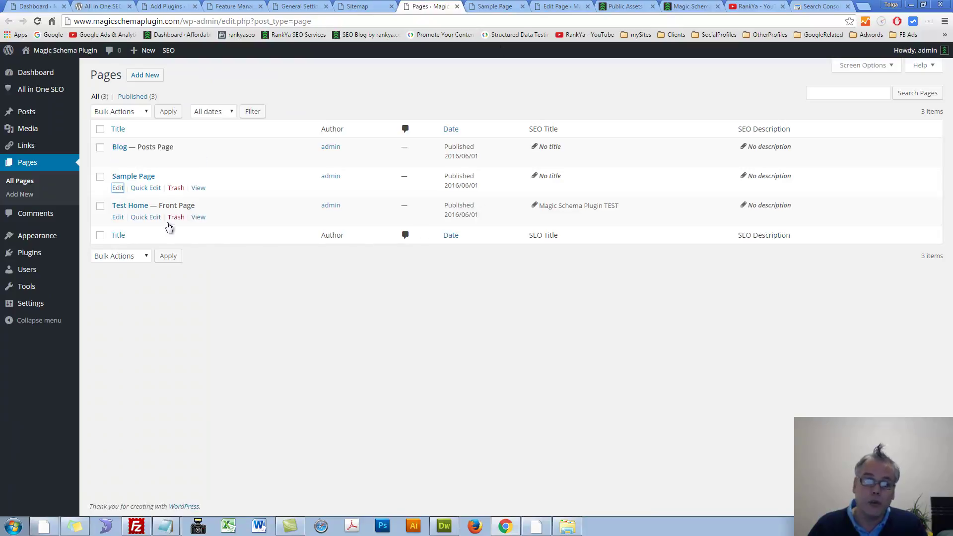
pyautogui.keyDown('ctrl'); pyautogui.click(118, 188); pyautogui.keyUp('ctrl')
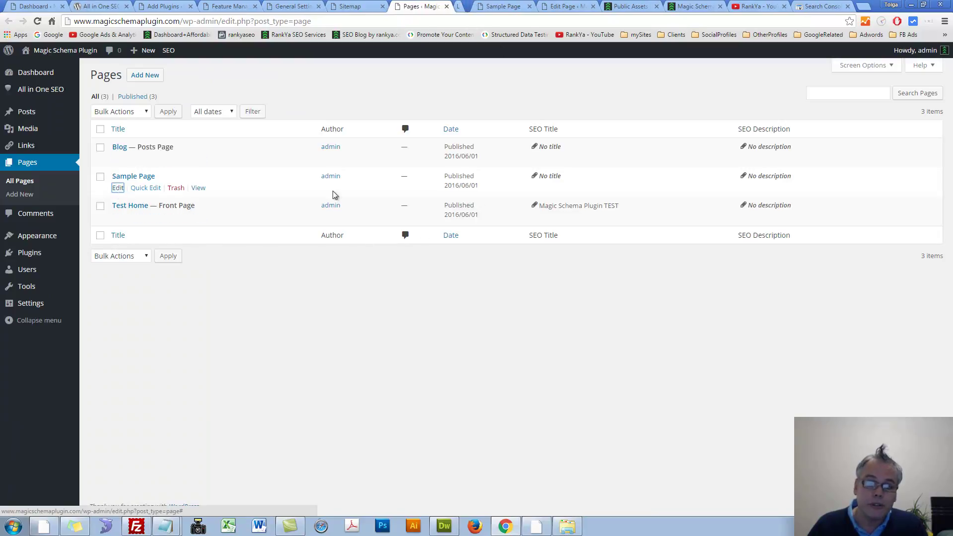
pyautogui.click(462, 6)
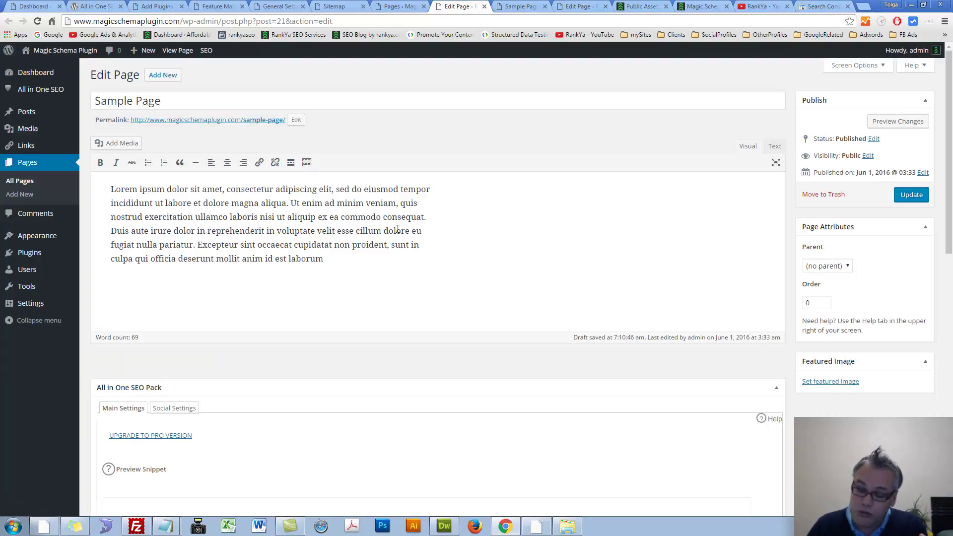
# - Show the All in One SEO Pack box's Title and Description fields for Sample Page
pyautogui.scroll(-4, 382, 304)
pyautogui.scroll(-1, 382, 304)
pyautogui.click(267, 346)
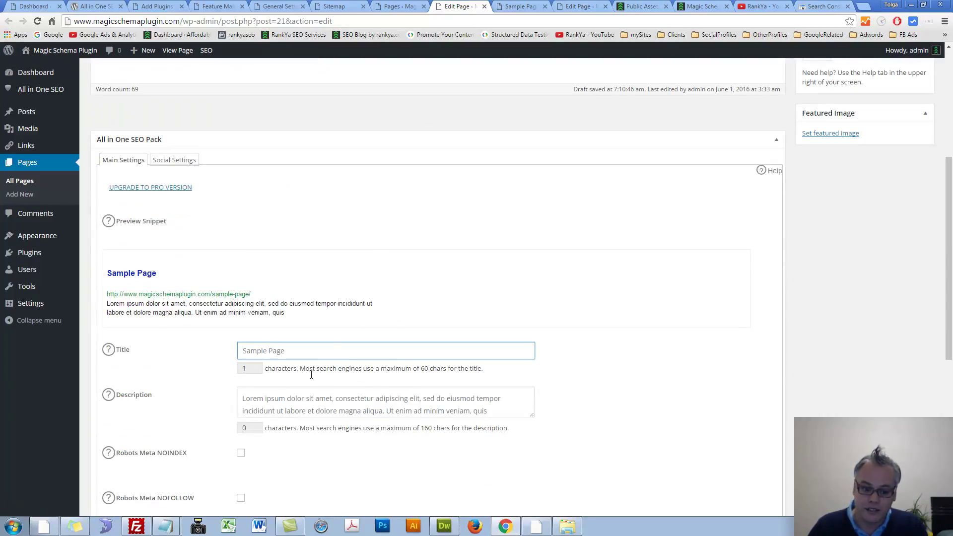
pyautogui.click(356, 402)
pyautogui.scroll(-5, 430, 394)
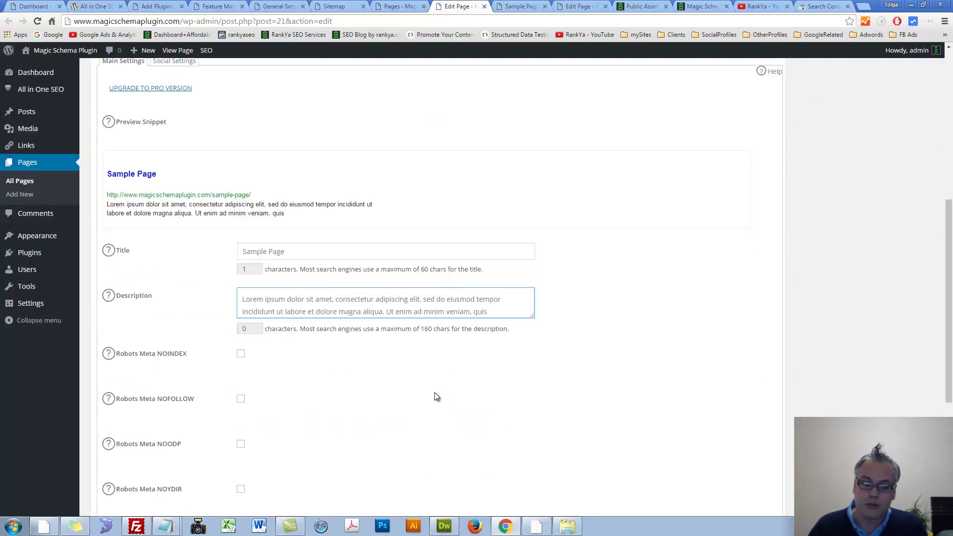
pyautogui.scroll(9, 627, 263)
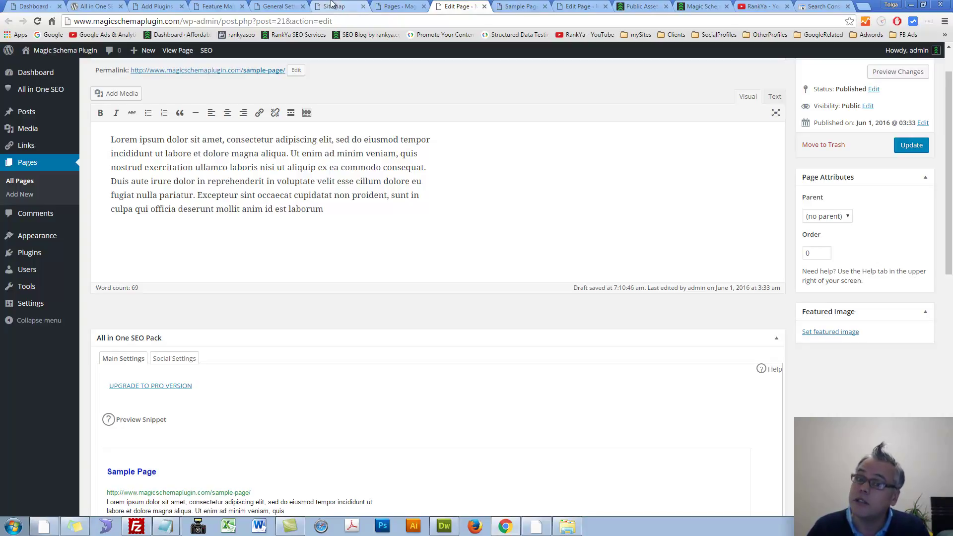
# - Switch to the RankYa YouTube channel home page
pyautogui.click(762, 6)
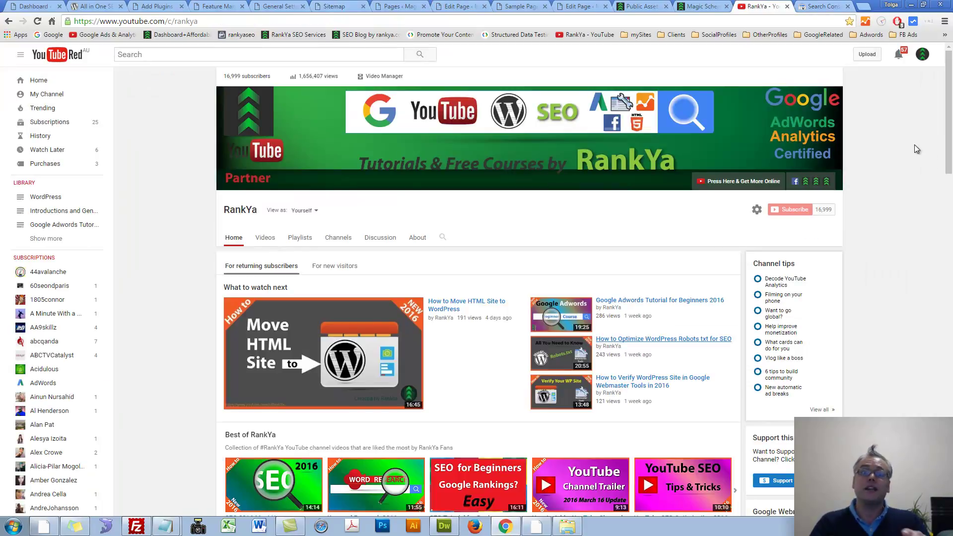